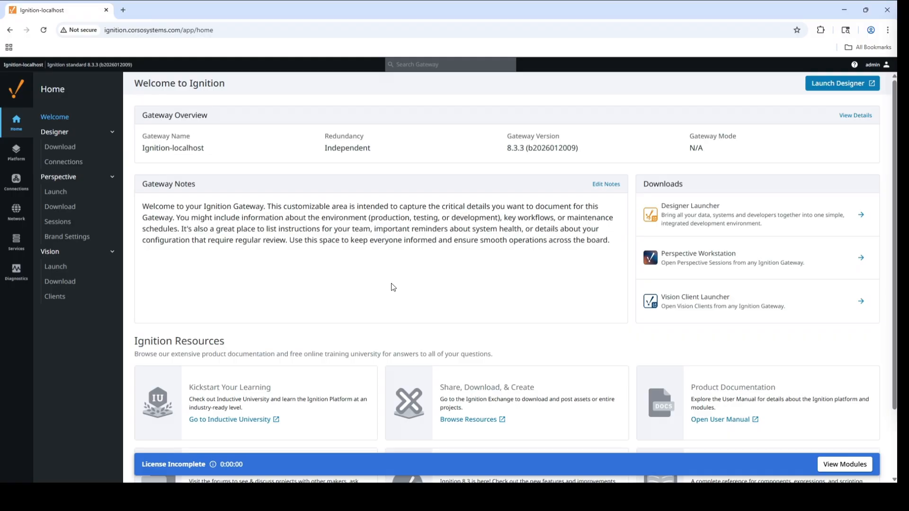
Start creating a Database-type alarm journal in the gateway's alarming services.
{"action": "mouse_move", "coordinate": [17, 243]}
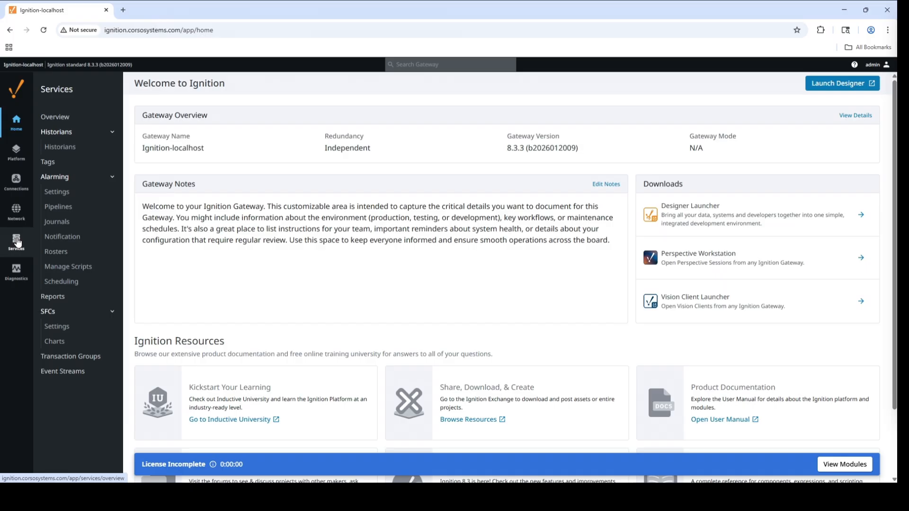
{"action": "left_click", "coordinate": [70, 224]}
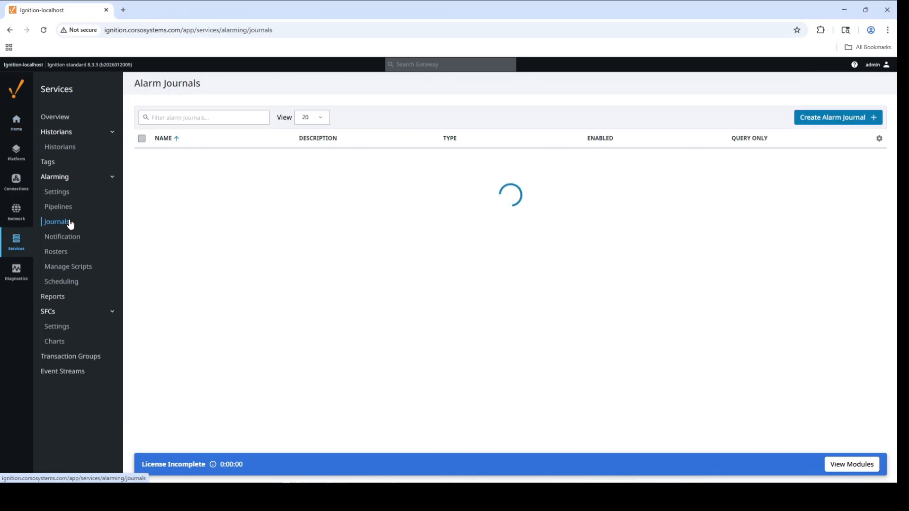
{"action": "left_click", "coordinate": [836, 119]}
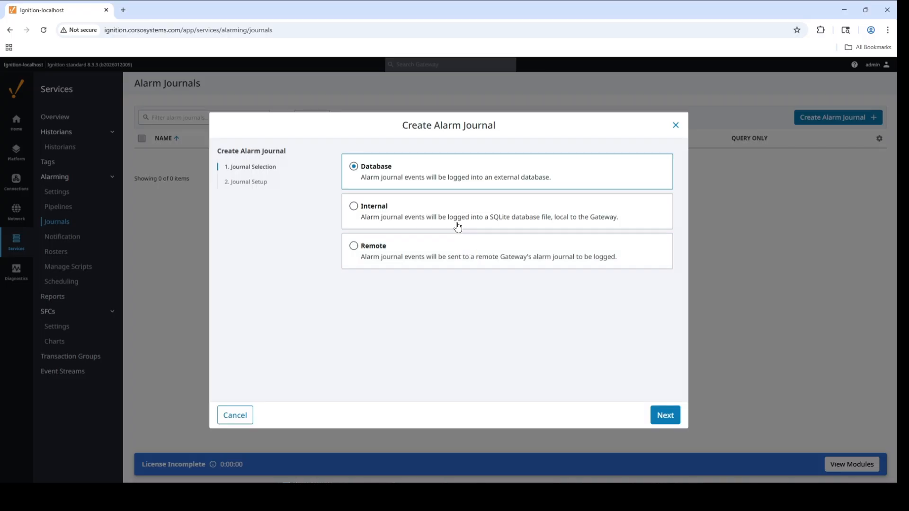
{"action": "left_click", "coordinate": [665, 415]}
Name the journal "Alarm Journal" and choose SCADAForge as its datasource.
{"action": "left_click", "coordinate": [400, 208]}
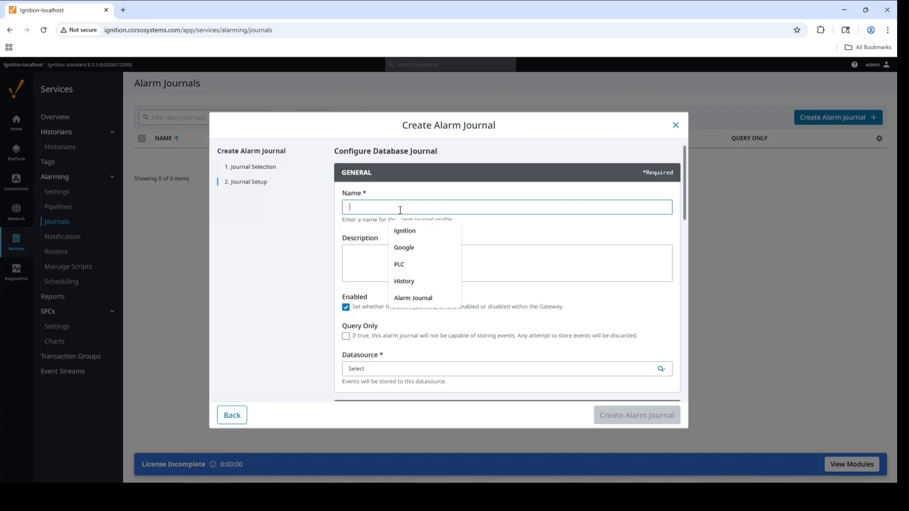
{"action": "type", "text": "A"}
{"action": "left_click", "coordinate": [410, 235]}
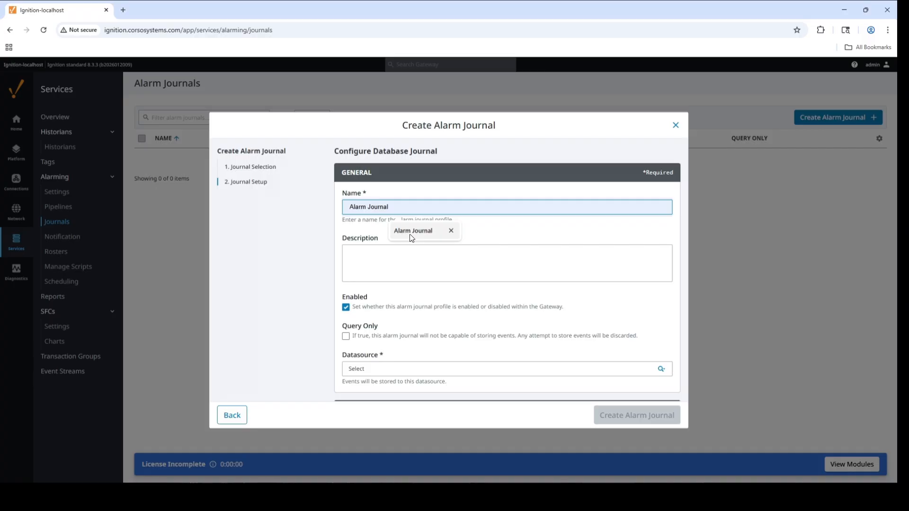
{"action": "left_click", "coordinate": [412, 235]}
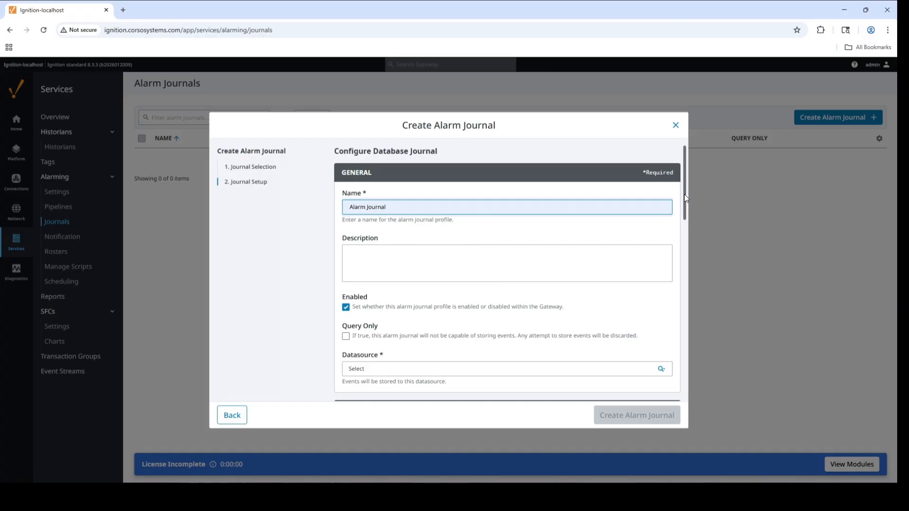
{"action": "scroll", "coordinate": [537, 213], "scroll_direction": "down", "scroll_amount": 3}
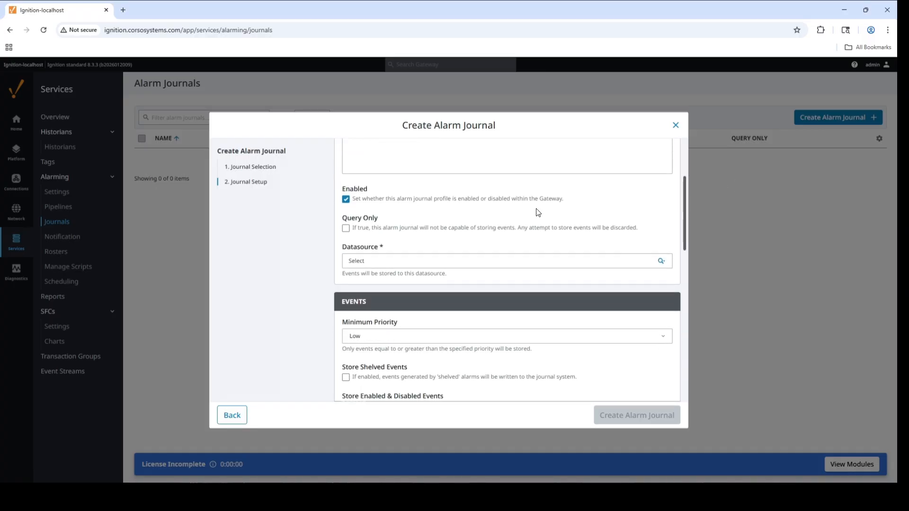
{"action": "left_click", "coordinate": [662, 260]}
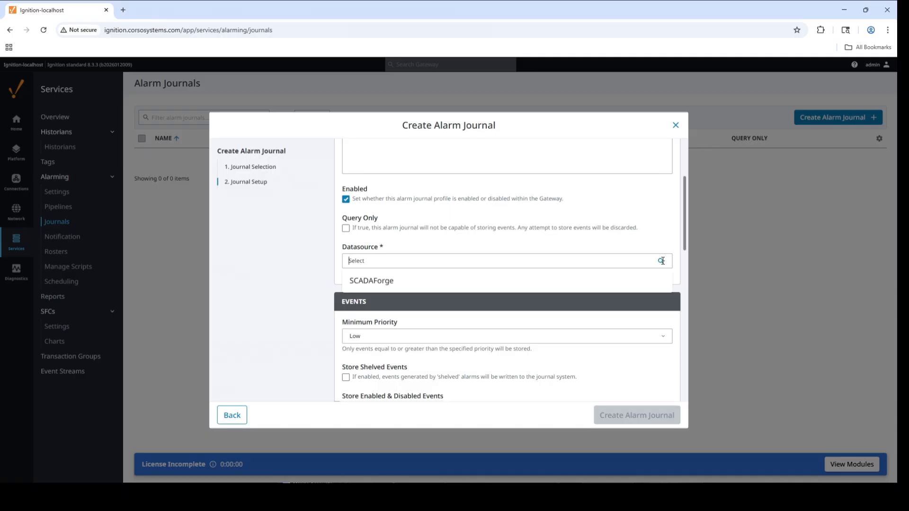
{"action": "left_click", "coordinate": [421, 283]}
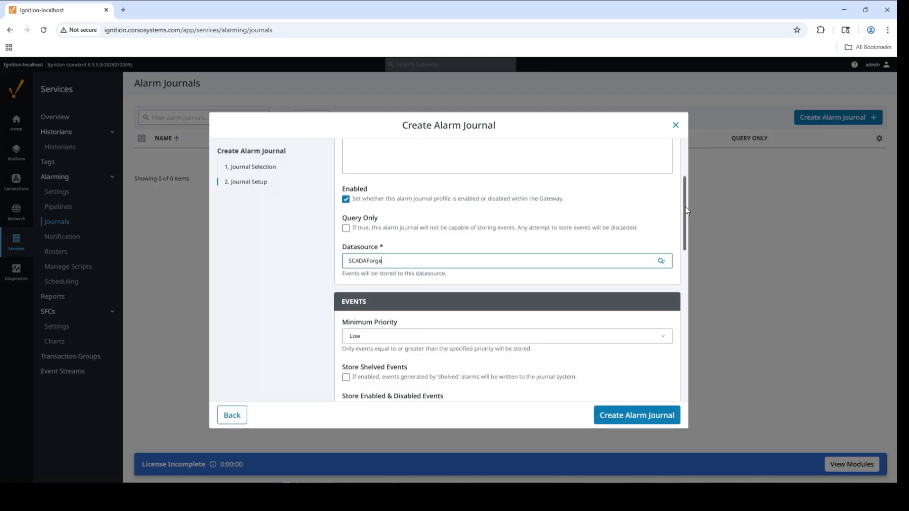
Examine the new journal's minimum priority choices and its event data, data filter and data pruning settings.
{"action": "left_click_drag", "start_coordinate": [685, 213], "coordinate": [680, 242]}
{"action": "scroll", "coordinate": [680, 245], "scroll_direction": "down", "scroll_amount": 1}
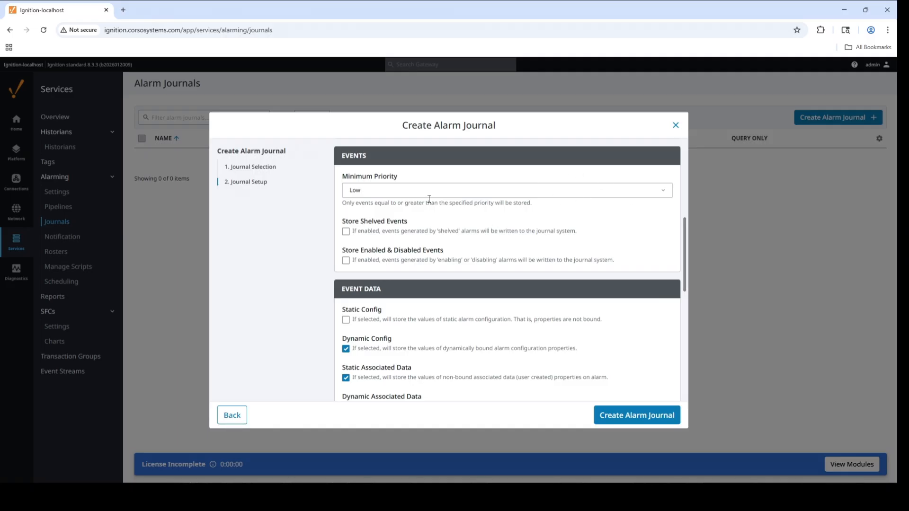
{"action": "left_click", "coordinate": [507, 192]}
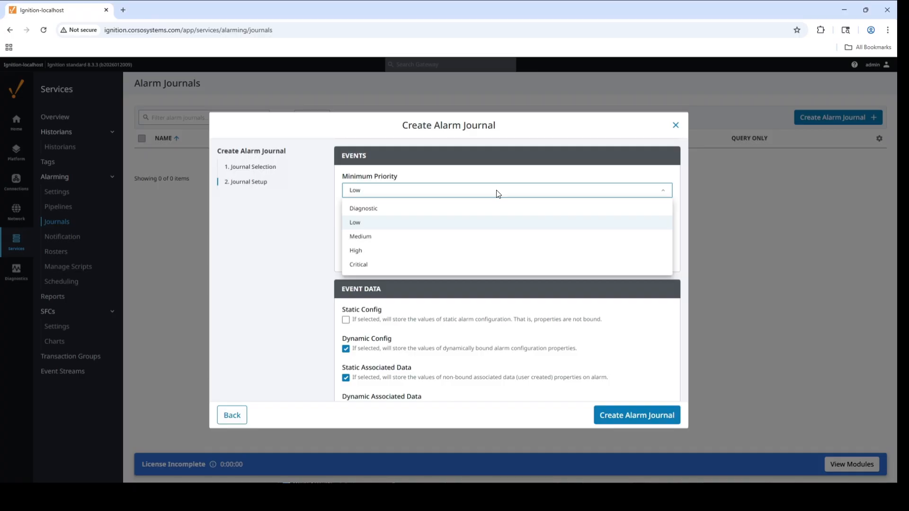
{"action": "left_click", "coordinate": [511, 193]}
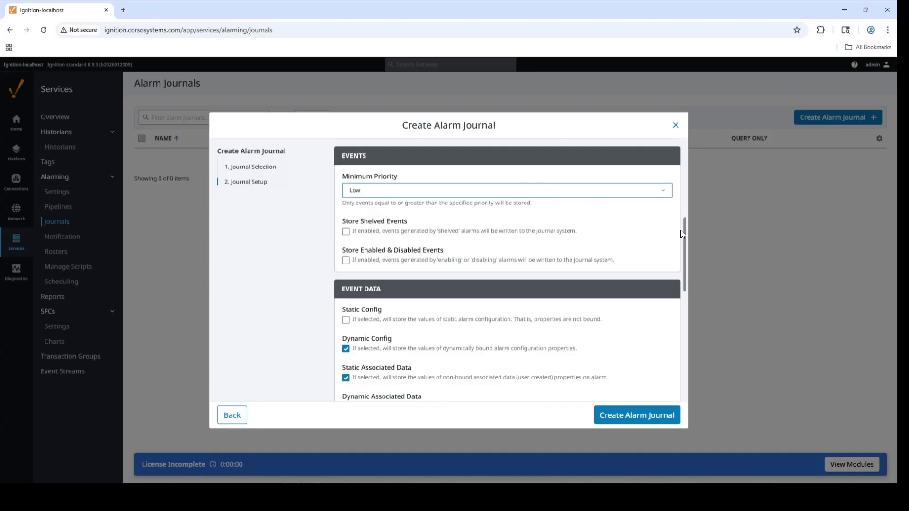
{"action": "scroll", "coordinate": [684, 247], "scroll_direction": "down", "scroll_amount": 1}
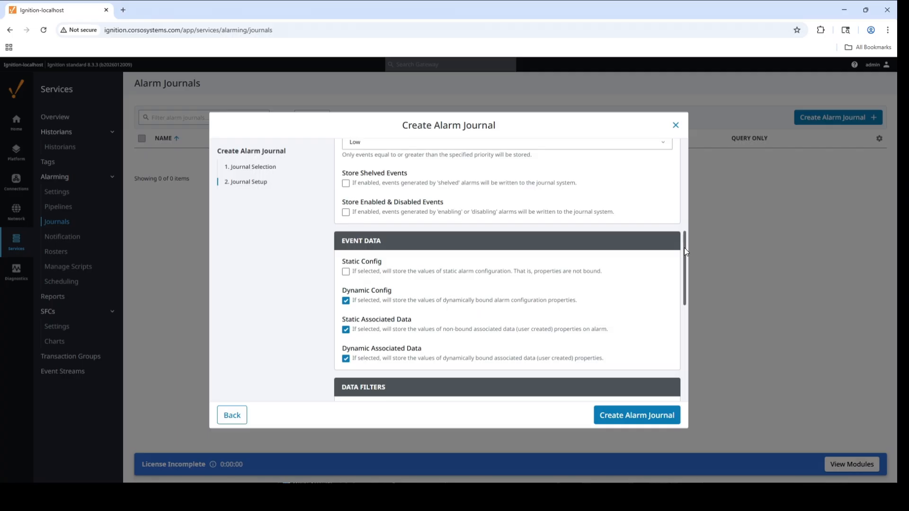
{"action": "left_click_drag", "start_coordinate": [684, 248], "coordinate": [684, 274]}
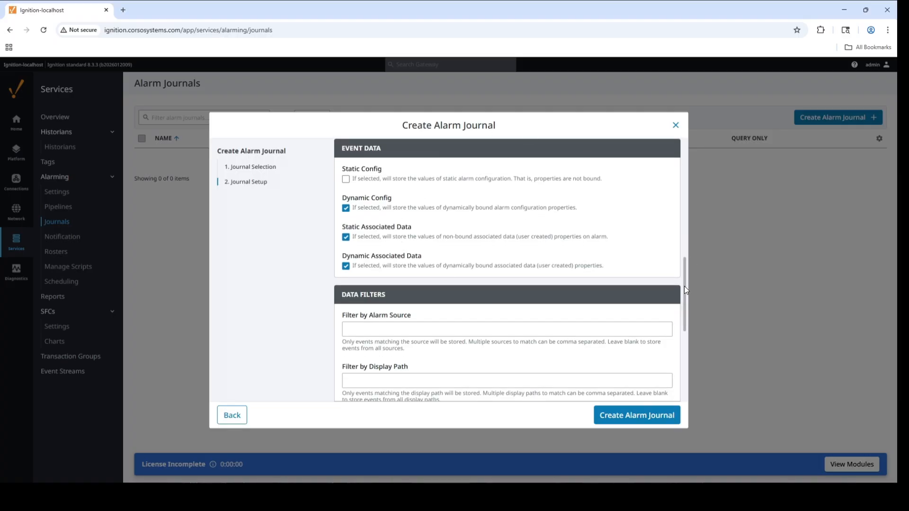
{"action": "left_click_drag", "start_coordinate": [683, 286], "coordinate": [686, 323]}
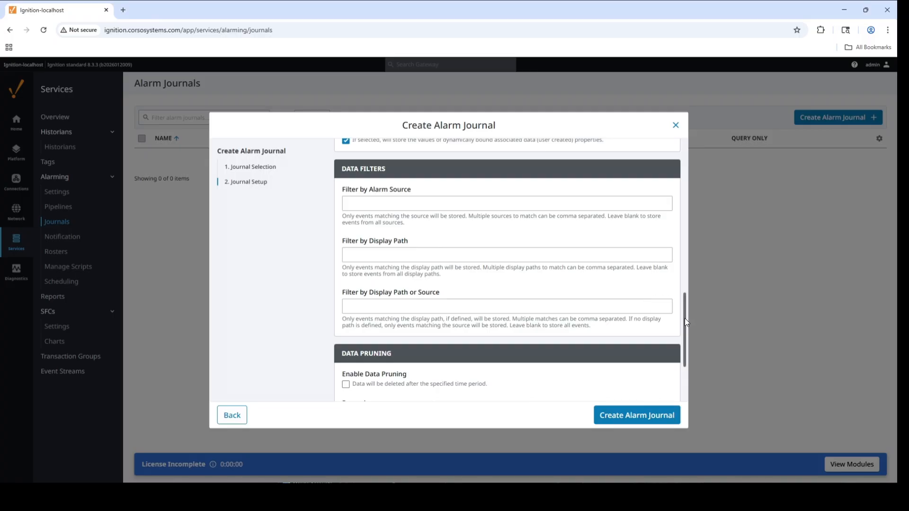
{"action": "left_click_drag", "start_coordinate": [684, 321], "coordinate": [685, 360]}
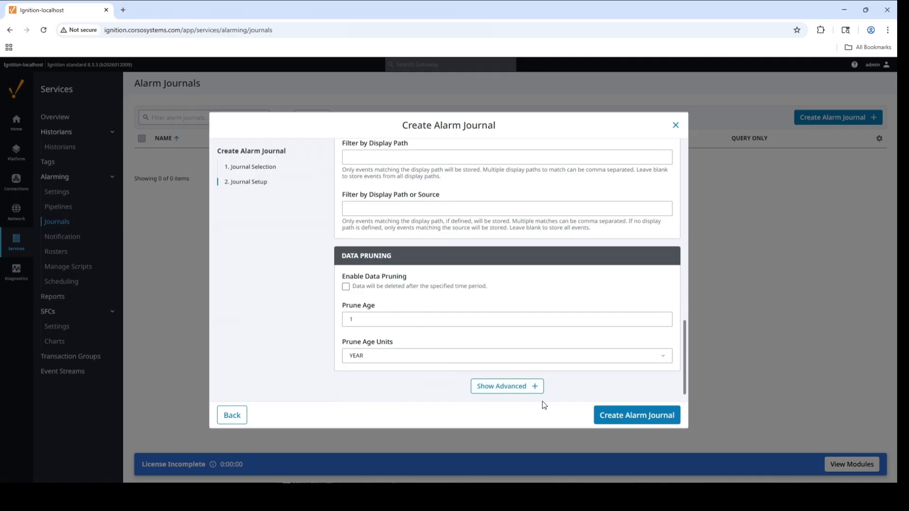
Reveal the journal's advanced settings for table names and store and forward, and create the alarm journal.
{"action": "left_click", "coordinate": [525, 389]}
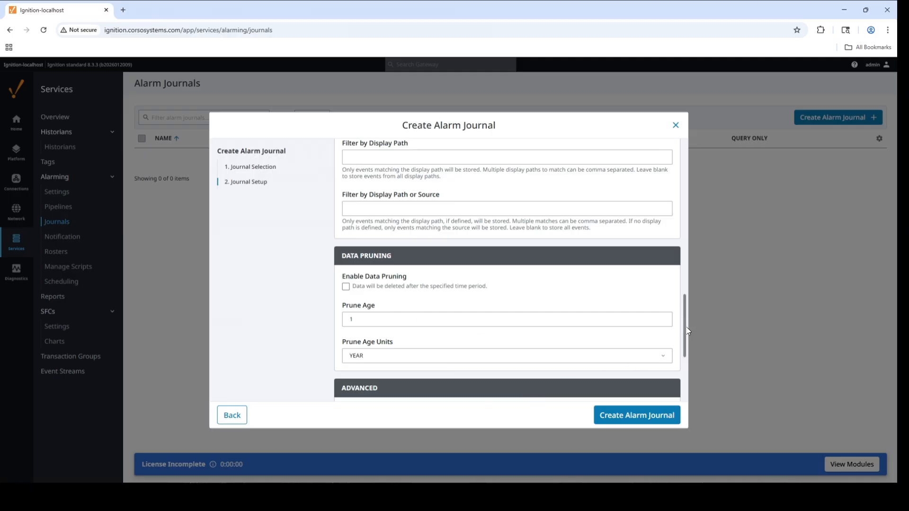
{"action": "left_click_drag", "start_coordinate": [688, 330], "coordinate": [691, 402]}
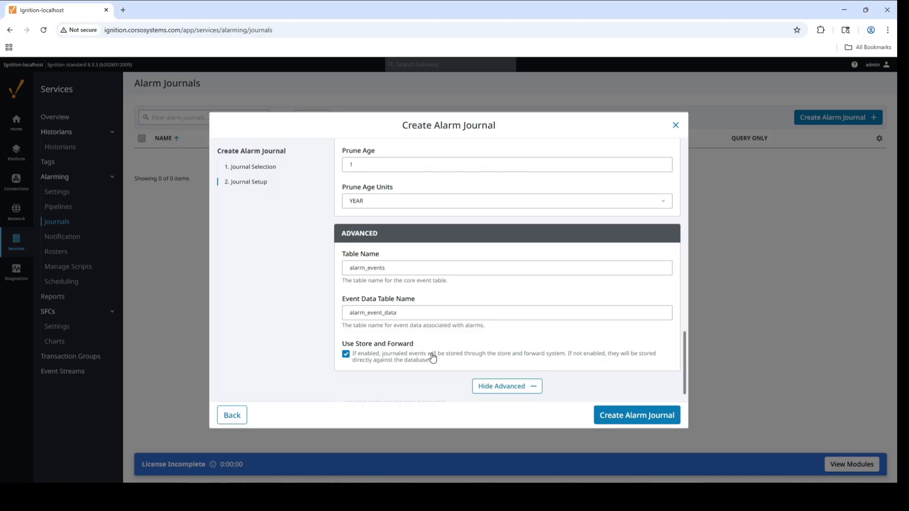
{"action": "left_click", "coordinate": [637, 417]}
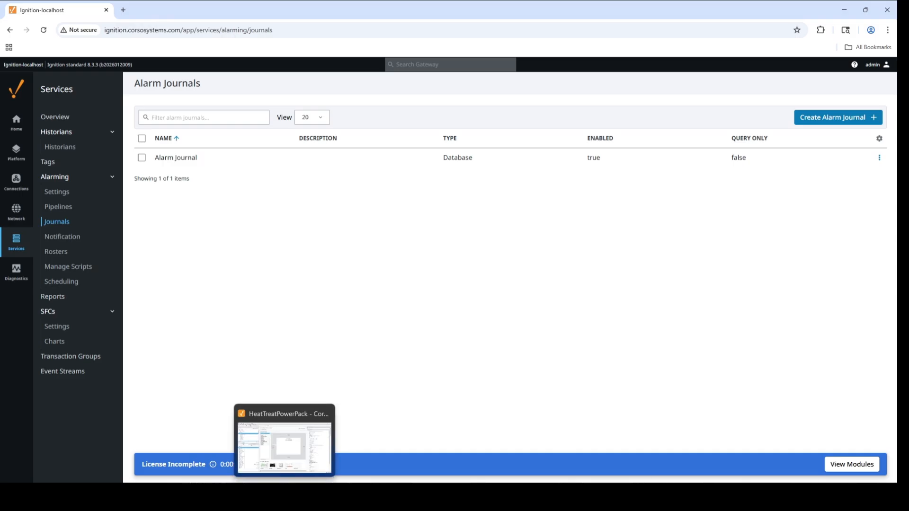
Switch to Ignition Designer and enlarge the Tag Browser to inspect the Discrete Alarm tag's properties.
{"action": "left_click", "coordinate": [284, 494]}
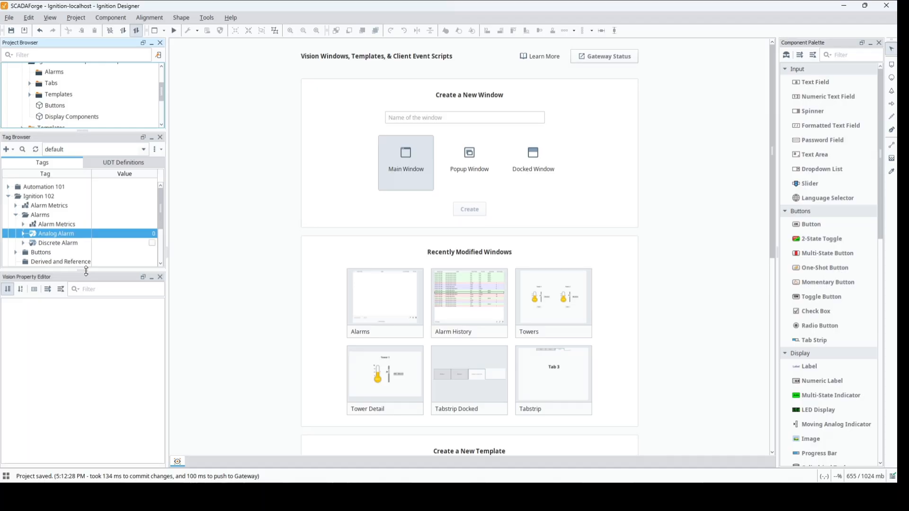
{"action": "left_click_drag", "start_coordinate": [86, 270], "coordinate": [86, 350]}
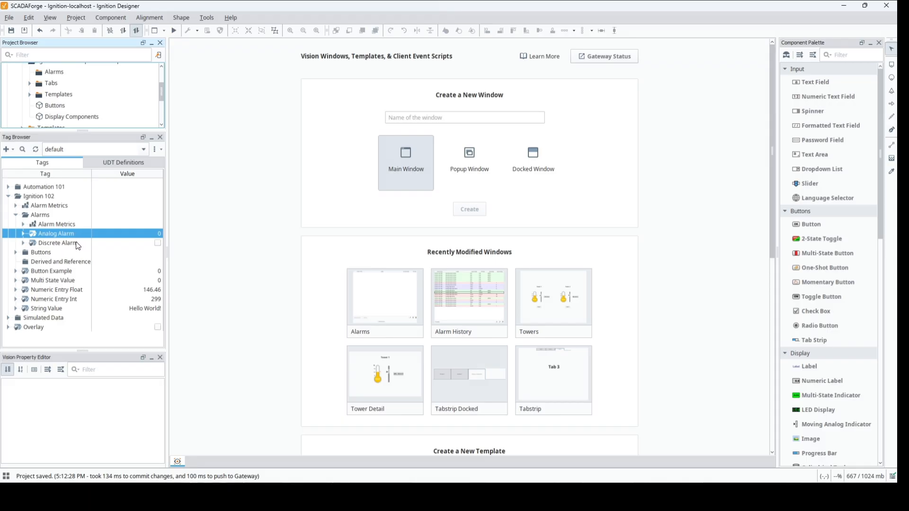
{"action": "double_click", "coordinate": [77, 243]}
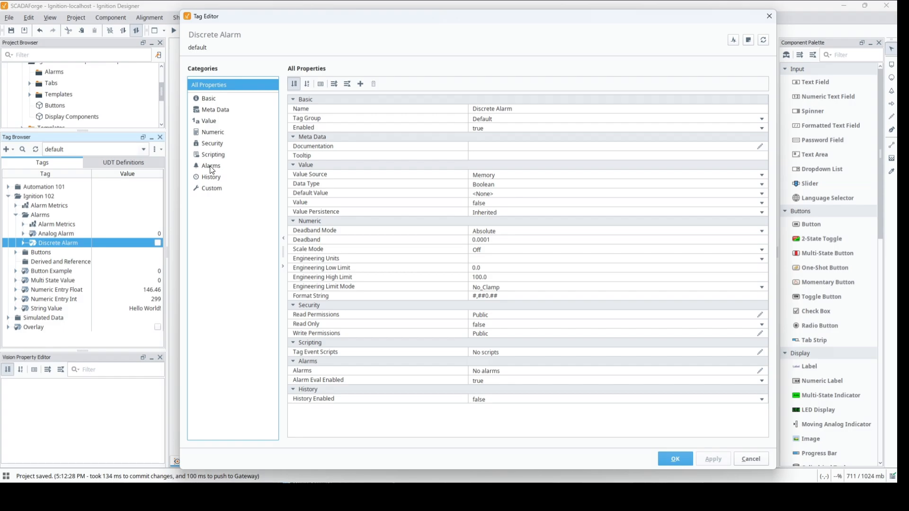
{"action": "left_click", "coordinate": [751, 459]}
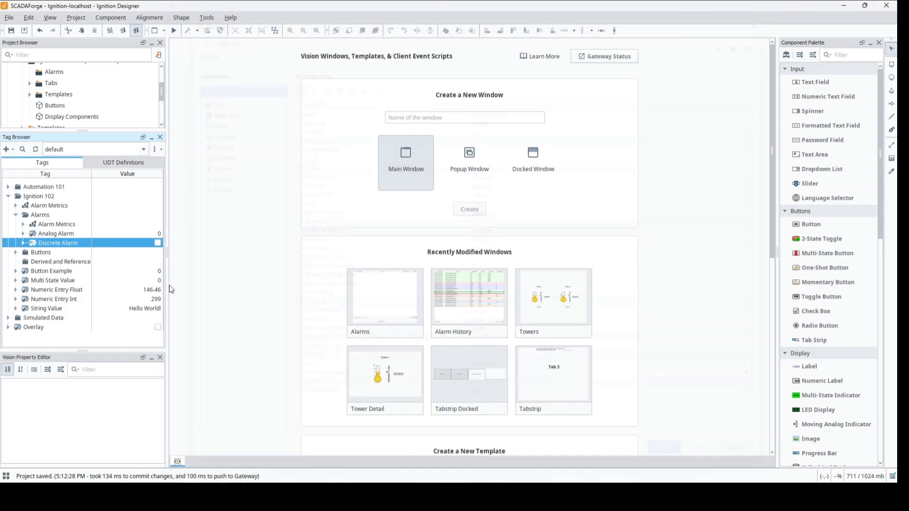
Edit the Discrete Alarm tag and add a new alarm to it.
{"action": "right_click", "coordinate": [75, 243]}
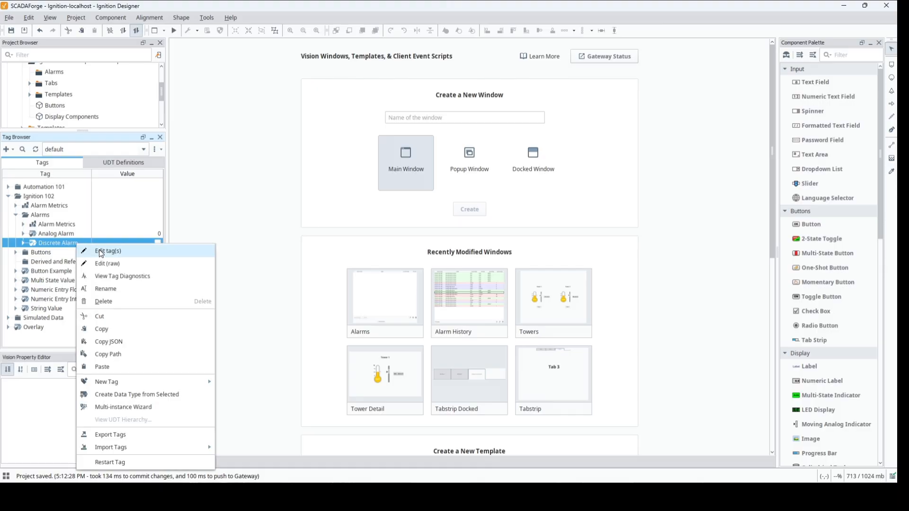
{"action": "left_click", "coordinate": [101, 250]}
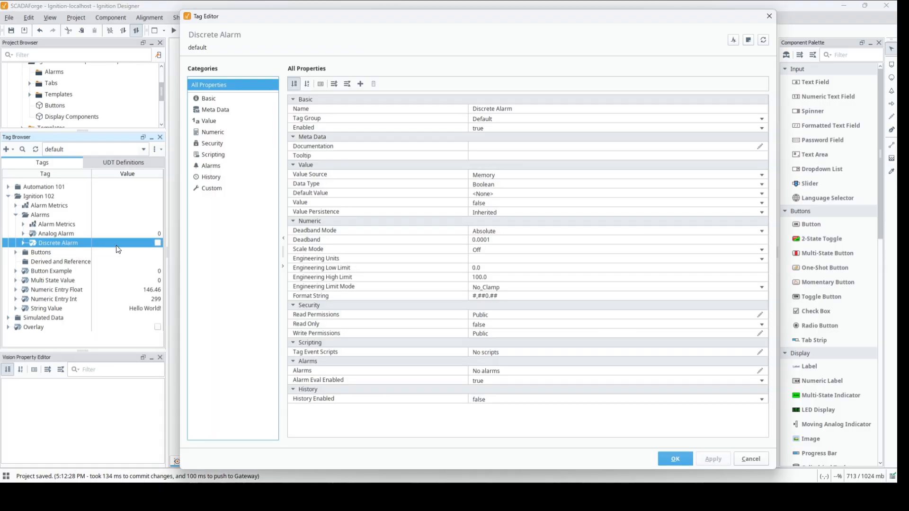
{"action": "left_click", "coordinate": [219, 165]}
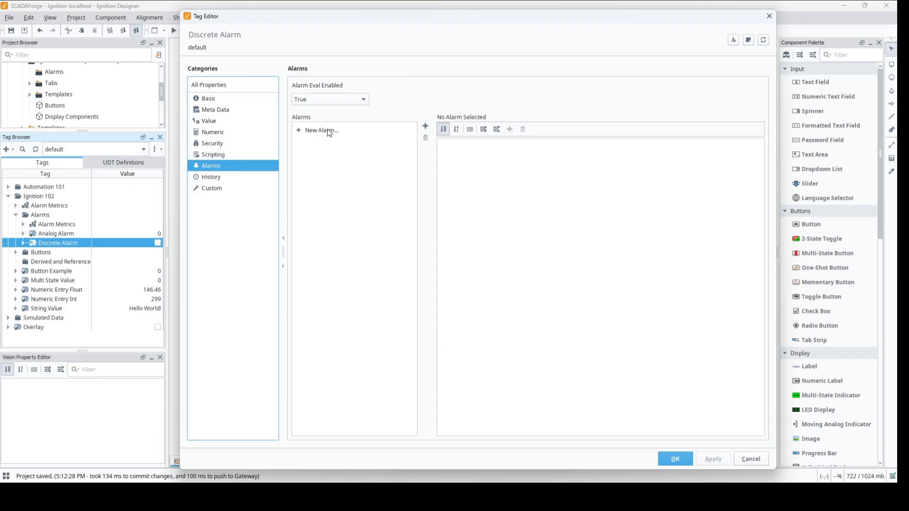
{"action": "left_click", "coordinate": [425, 126]}
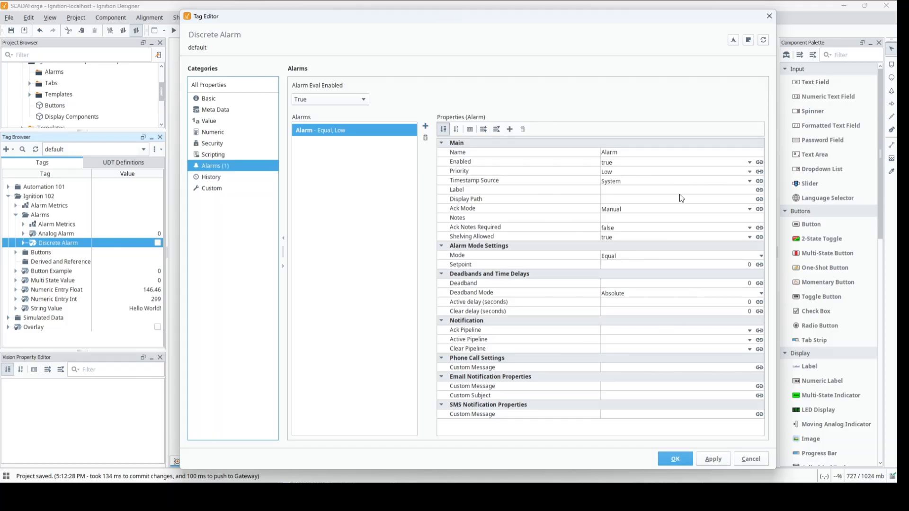
Rename the new alarm to "Discrete Alarm".
{"action": "left_click", "coordinate": [625, 152]}
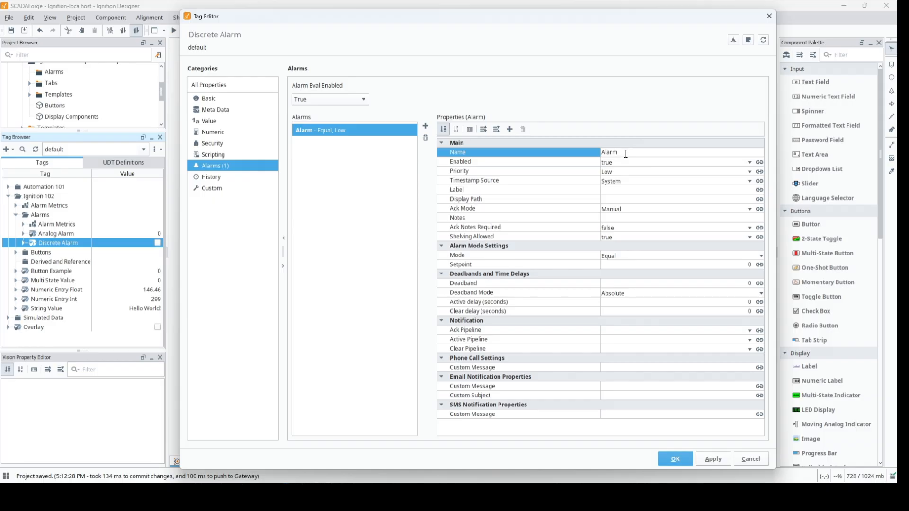
{"action": "key", "text": "BackSpace"}
{"action": "key", "text": "BackSpace"}
{"action": "key", "text": "BackSpace"}
{"action": "key", "text": "BackSpace"}
{"action": "type", "text": "Discrete Alarm"}
{"action": "left_click", "coordinate": [670, 151]}
{"action": "key", "text": "ctrl+c"}
{"action": "key", "text": "Return"}
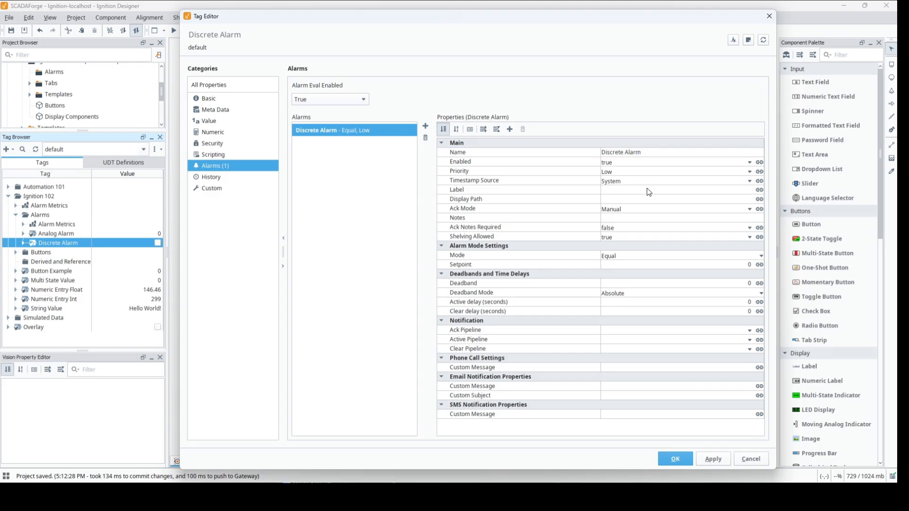
Set both the alarm's label and its display path to "Discrete Alarm".
{"action": "left_click", "coordinate": [648, 191]}
{"action": "key", "text": "ctrl+v"}
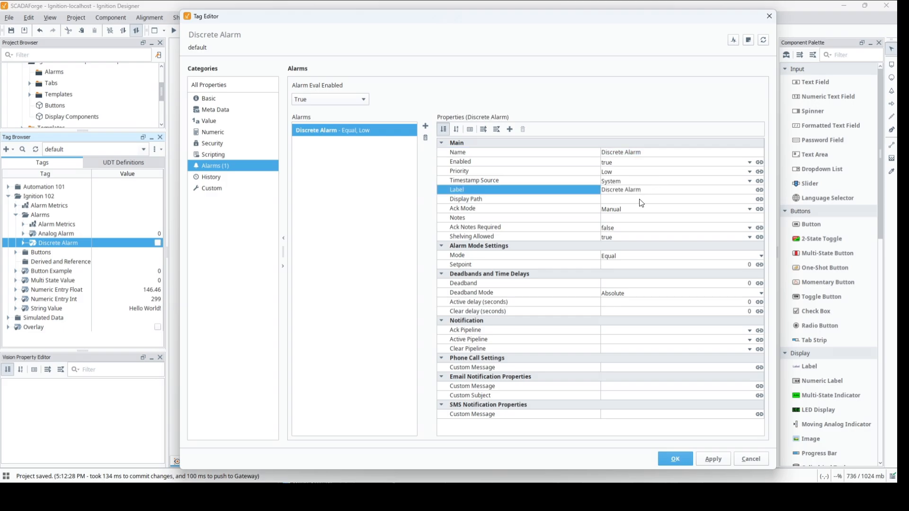
{"action": "left_click", "coordinate": [639, 199]}
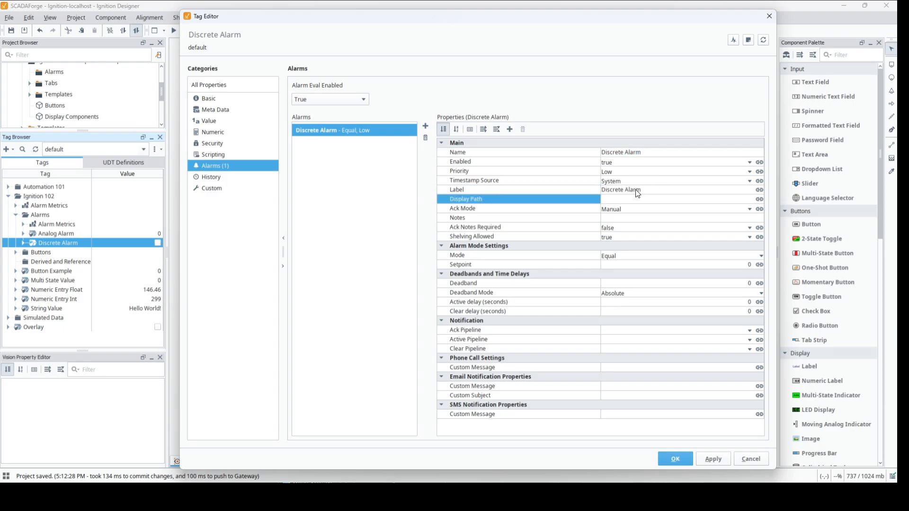
{"action": "key", "text": "ctrl+v"}
Set the alarm's setpoint to 1 and save the Discrete Alarm tag's configuration.
{"action": "left_click", "coordinate": [733, 265]}
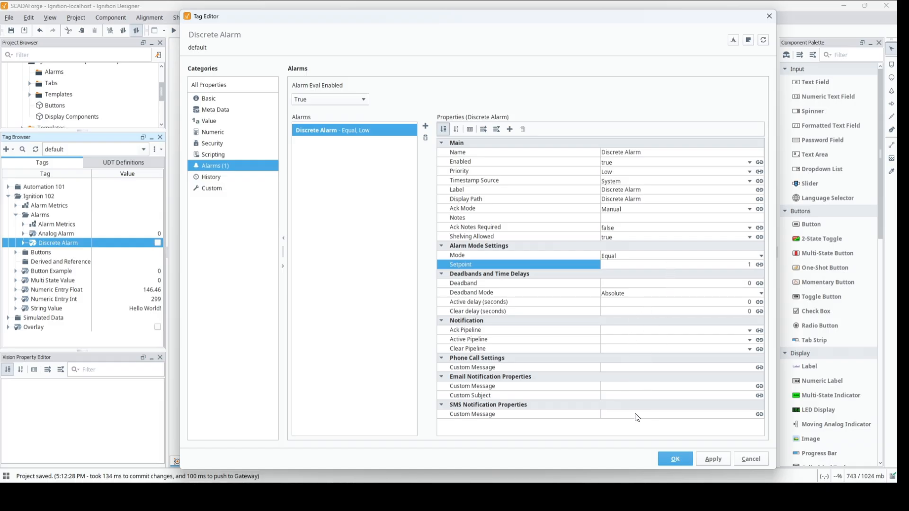
{"action": "left_click", "coordinate": [713, 465]}
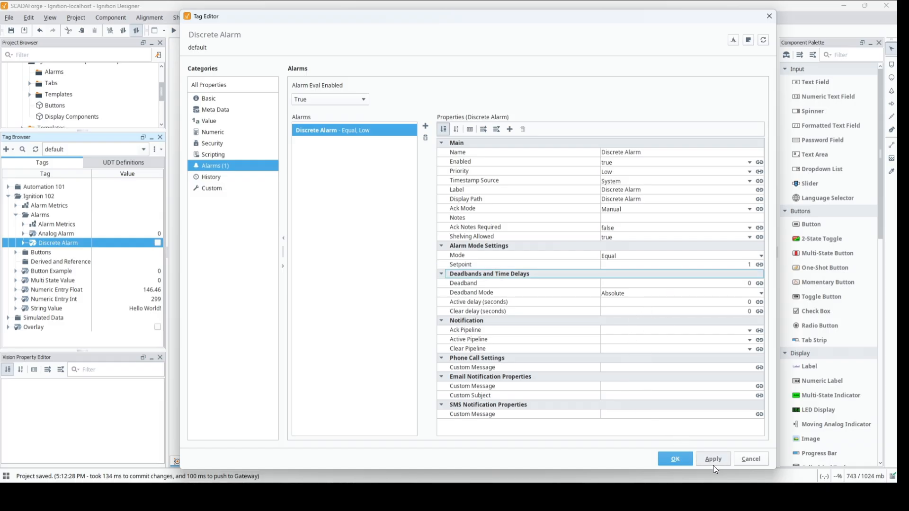
{"action": "left_click", "coordinate": [675, 459]}
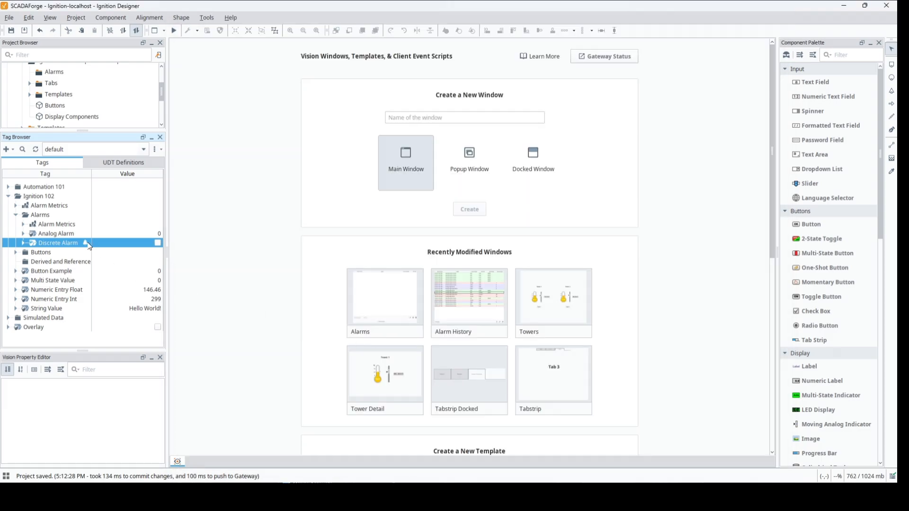
{"action": "mouse_move", "coordinate": [86, 243]}
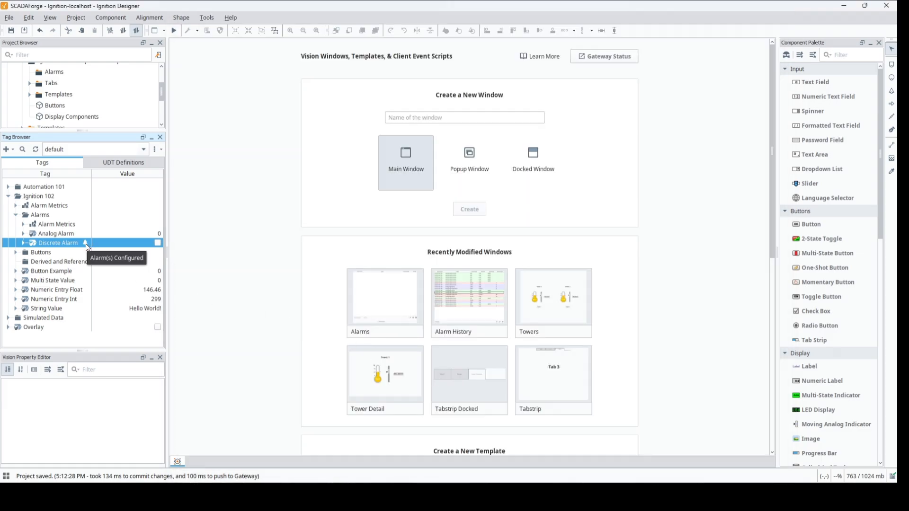
Add a new alarm to the Analog Alarm tag and name it "Analog High Alarm".
{"action": "double_click", "coordinate": [55, 235]}
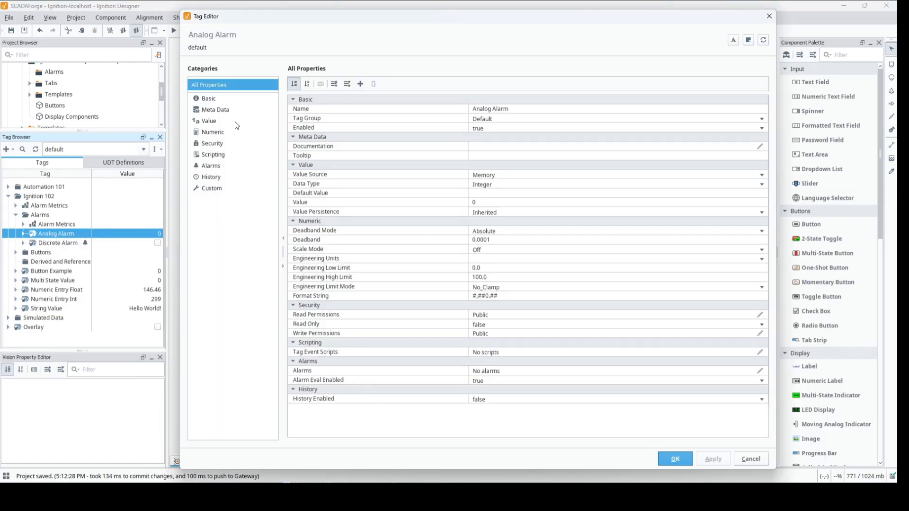
{"action": "left_click", "coordinate": [214, 166]}
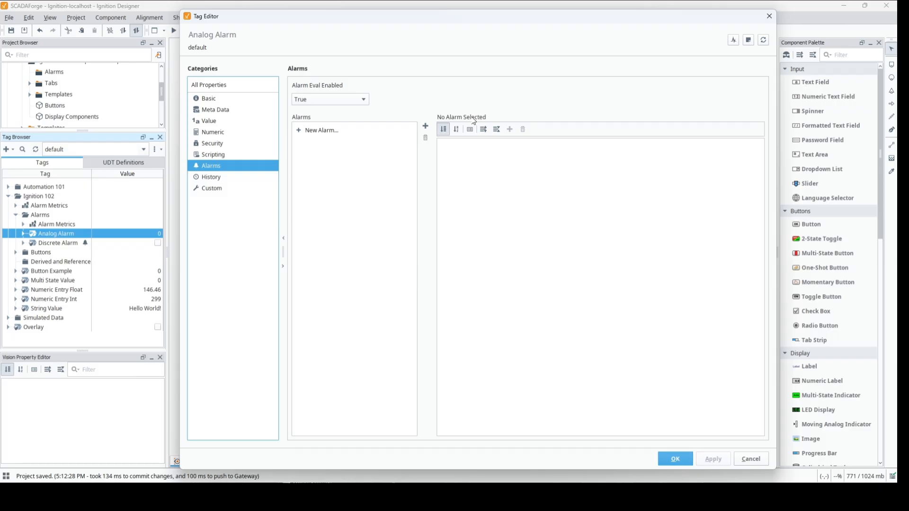
{"action": "left_click", "coordinate": [425, 126]}
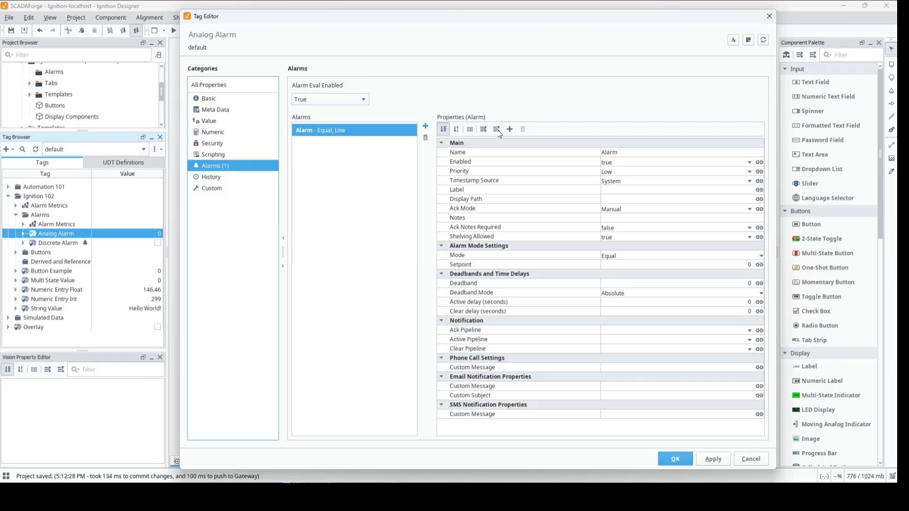
{"action": "left_click", "coordinate": [620, 150]}
{"action": "left_click_drag", "start_coordinate": [619, 152], "coordinate": [599, 153]}
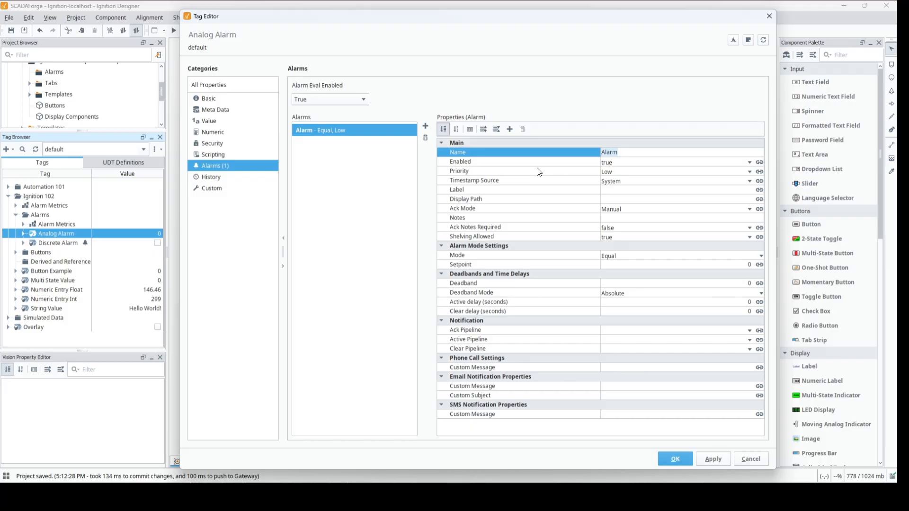
{"action": "type", "text": "Analog High Alarm"}
Set the alarm's label and display path to "Analog High Alarm" and its priority to High.
{"action": "left_click_drag", "start_coordinate": [661, 150], "coordinate": [571, 139]}
{"action": "key", "text": "ctrl+c"}
{"action": "left_click", "coordinate": [633, 190]}
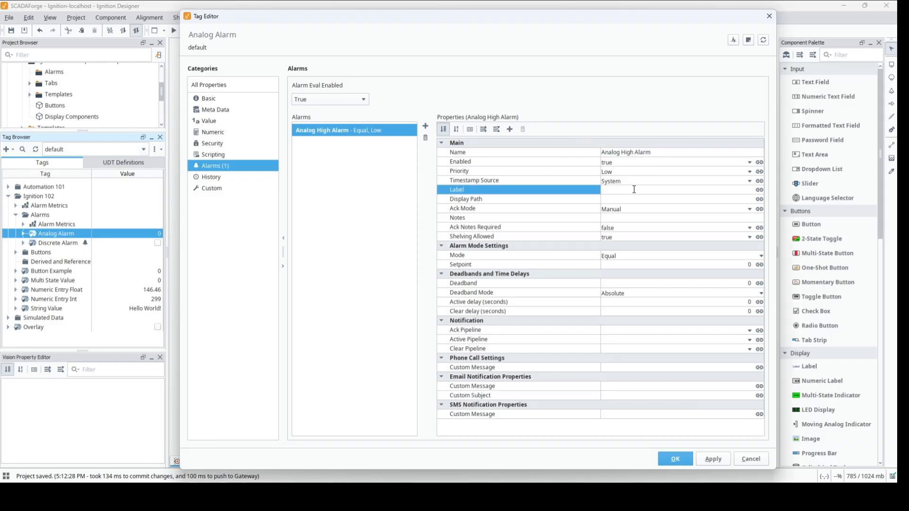
{"action": "key", "text": "ctrl+v"}
{"action": "left_click", "coordinate": [630, 199]}
{"action": "key", "text": "ctrl+v"}
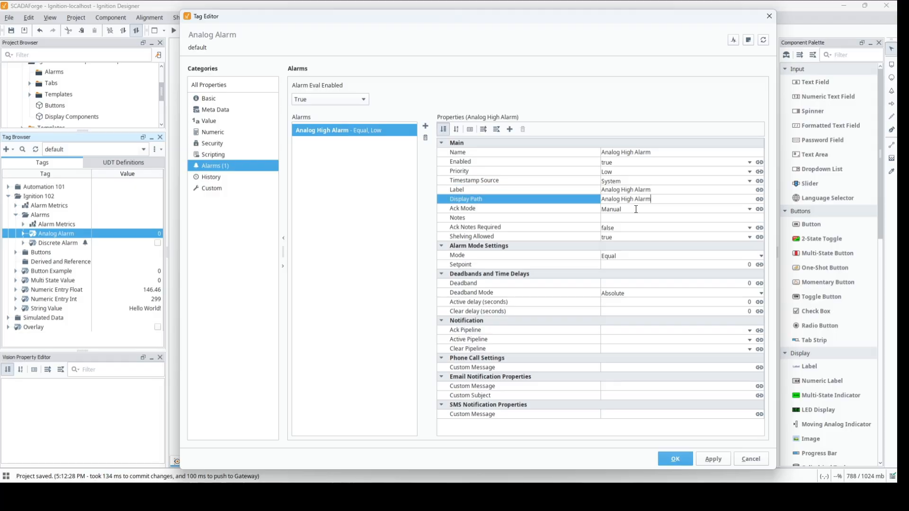
{"action": "left_click", "coordinate": [629, 177]}
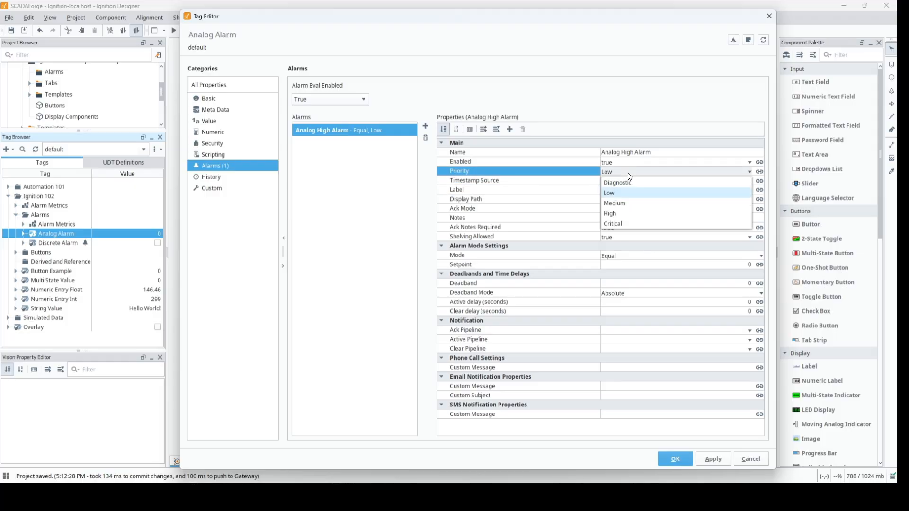
{"action": "left_click", "coordinate": [623, 217]}
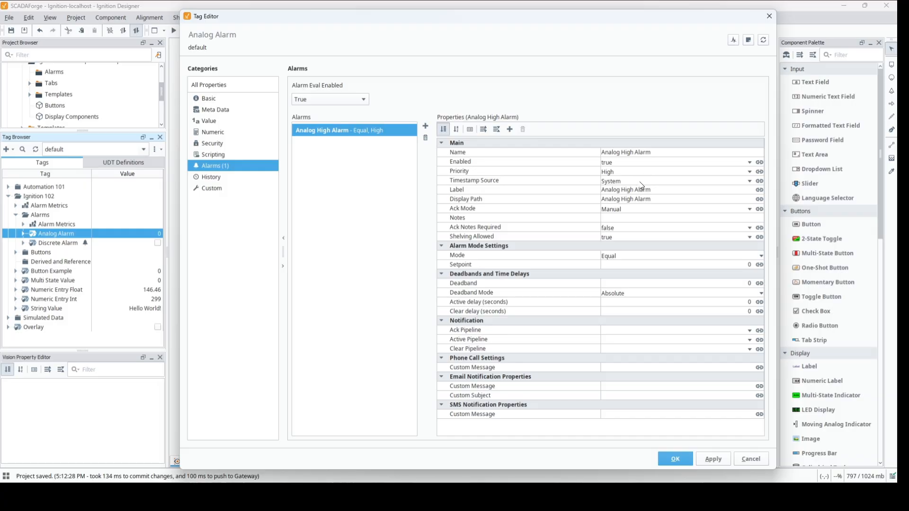
Set the Analog High Alarm's mode to Above Setpoint with an inclusive setpoint of 90.
{"action": "left_click", "coordinate": [711, 260]}
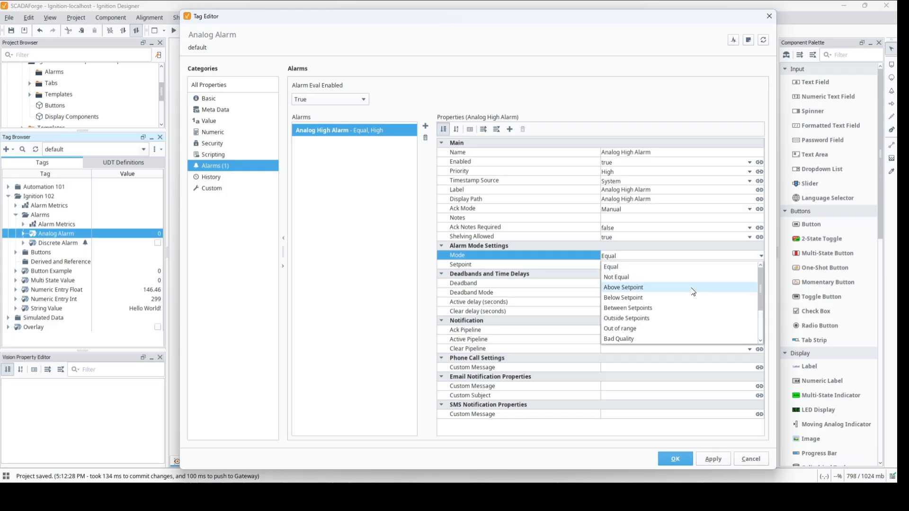
{"action": "left_click", "coordinate": [692, 287]}
{"action": "left_click", "coordinate": [728, 264]}
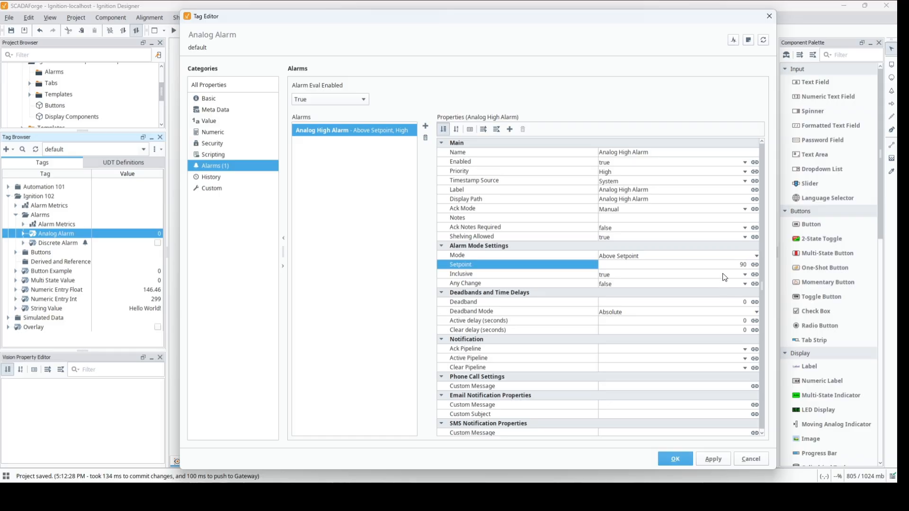
{"action": "left_click", "coordinate": [723, 274]}
{"action": "left_click", "coordinate": [722, 274]}
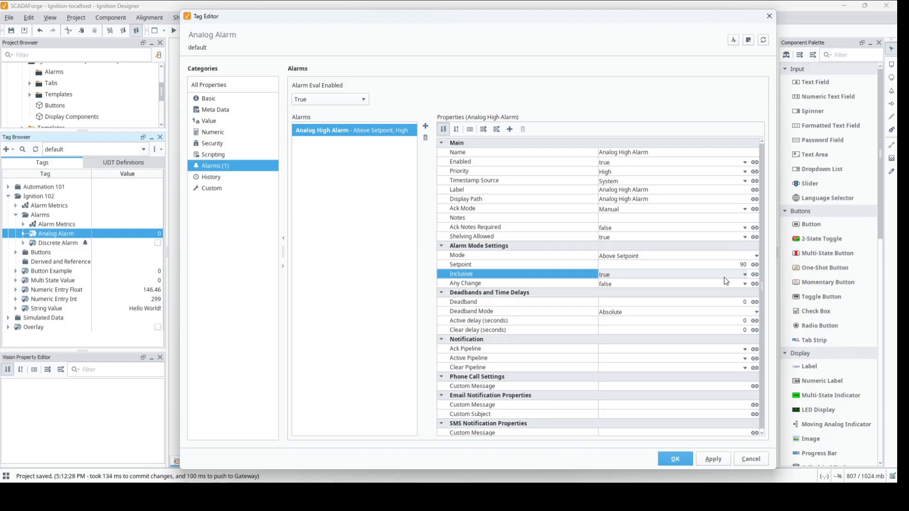
Add a second alarm to the Analog Alarm tag and name it "Analog High High Alarm".
{"action": "left_click", "coordinate": [425, 126]}
{"action": "left_click", "coordinate": [624, 151]}
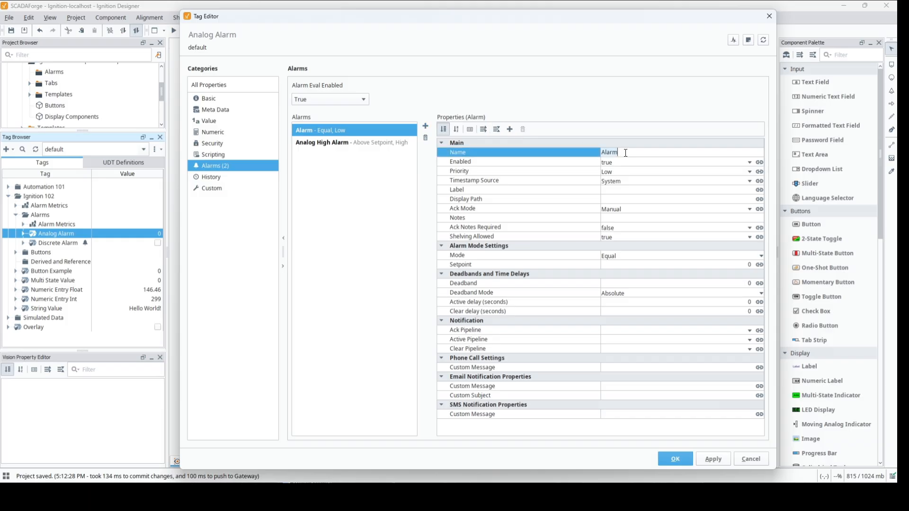
{"action": "key", "text": "ctrl+v"}
{"action": "type", "text": "High"}
{"action": "left_click_drag", "start_coordinate": [671, 151], "coordinate": [568, 140]}
{"action": "key", "text": "ctrl+c"}
{"action": "key", "text": "Return"}
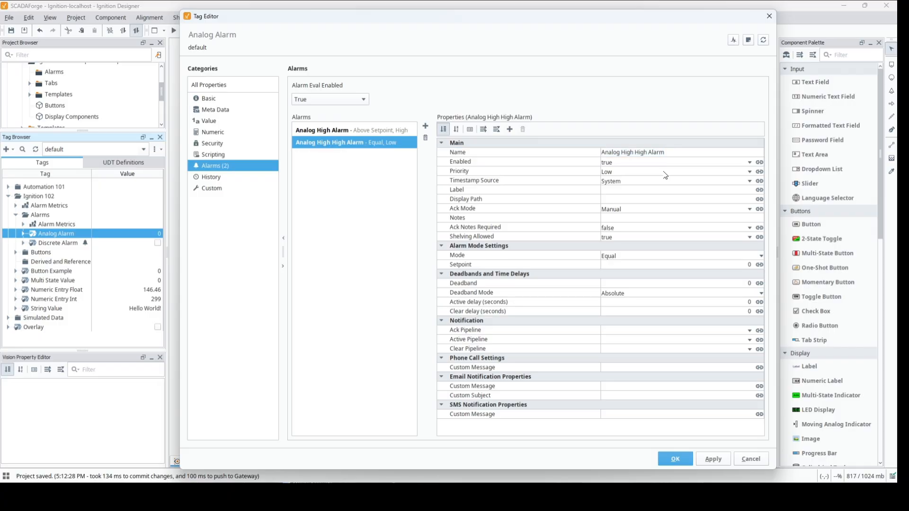
Set the second alarm's priority to Critical and its label and display path to "Analog High High Alarm".
{"action": "left_click", "coordinate": [665, 174]}
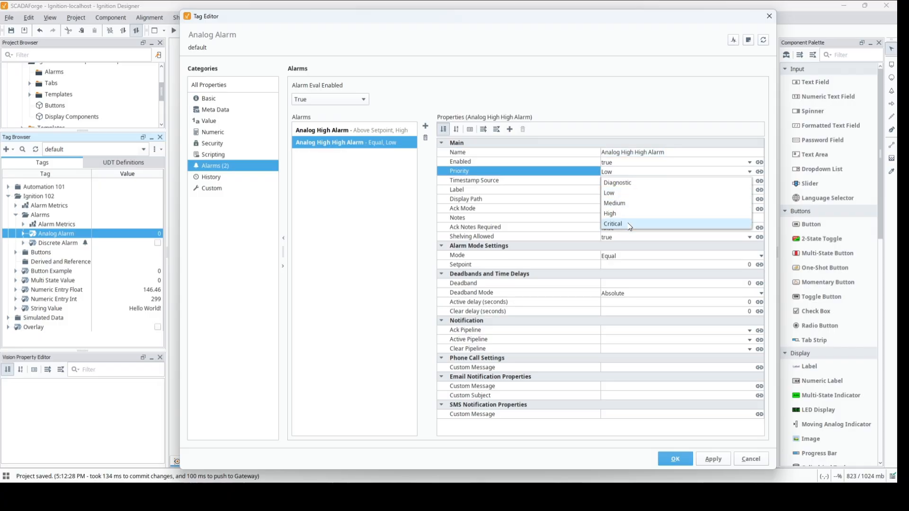
{"action": "left_click", "coordinate": [629, 225]}
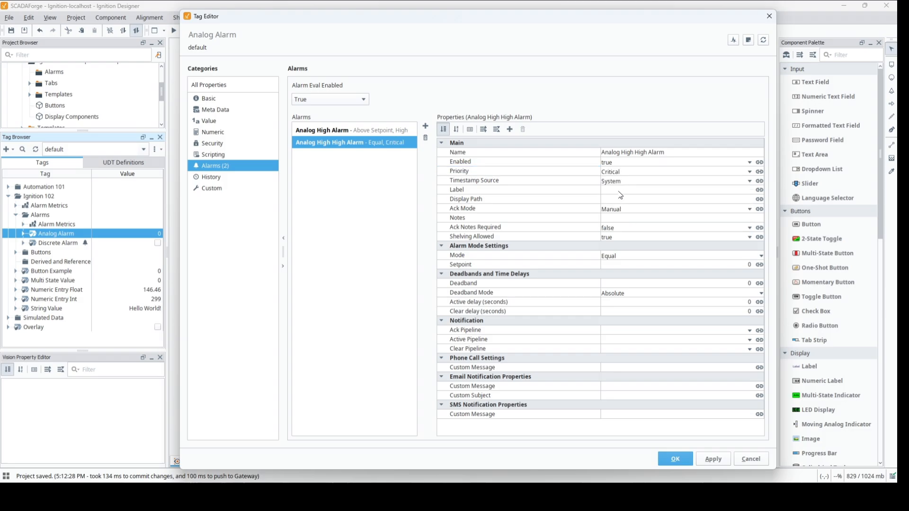
{"action": "left_click", "coordinate": [619, 190]}
{"action": "key", "text": "ctrl+v"}
{"action": "left_click", "coordinate": [624, 199]}
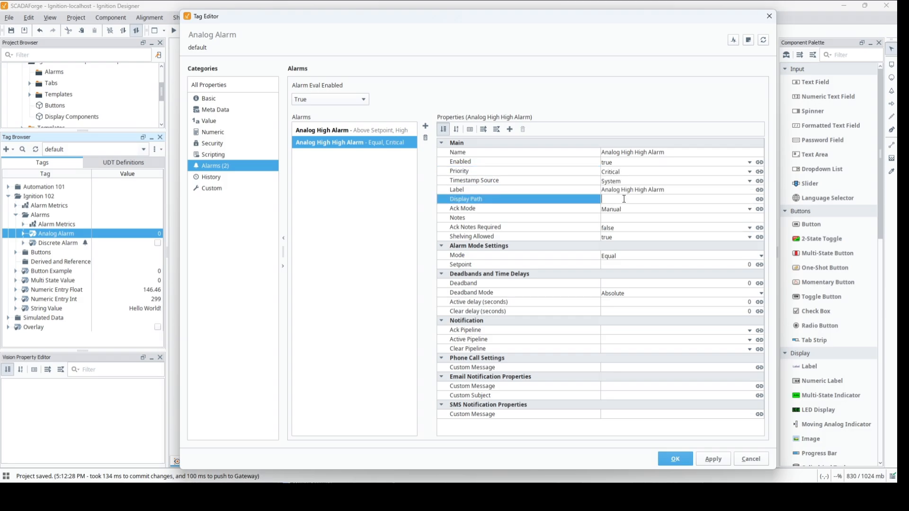
{"action": "key", "text": "ctrl+v"}
Set the Analog High High Alarm's mode to Above Setpoint, enter its setpoint, and save the tag.
{"action": "left_click", "coordinate": [652, 260]}
{"action": "left_click", "coordinate": [647, 287]}
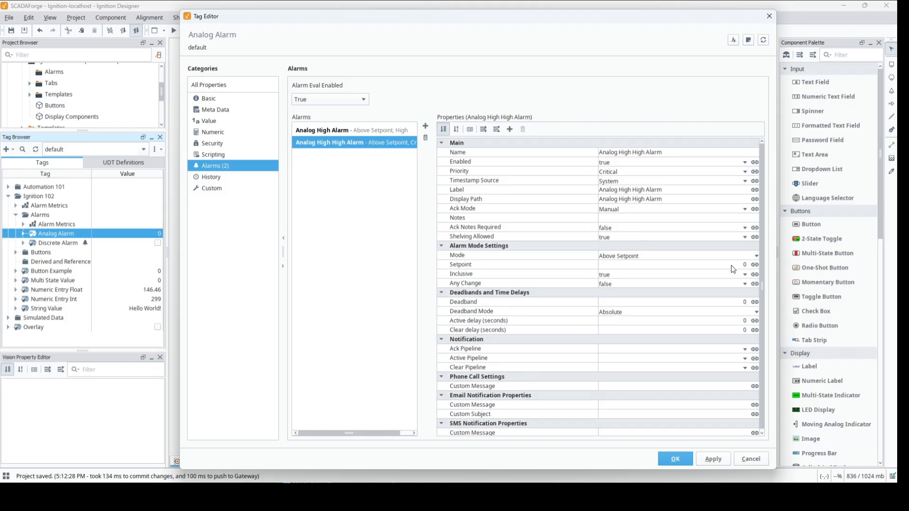
{"action": "left_click", "coordinate": [736, 266]}
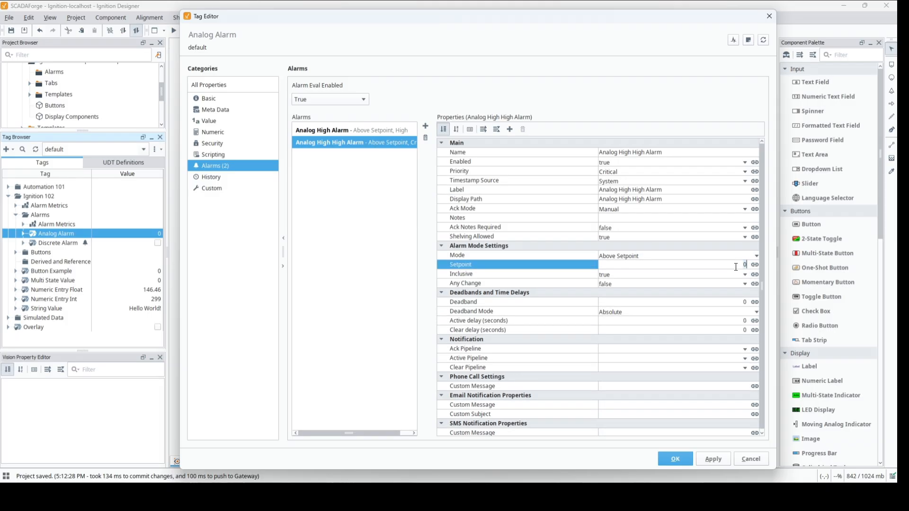
{"action": "key", "text": "Return"}
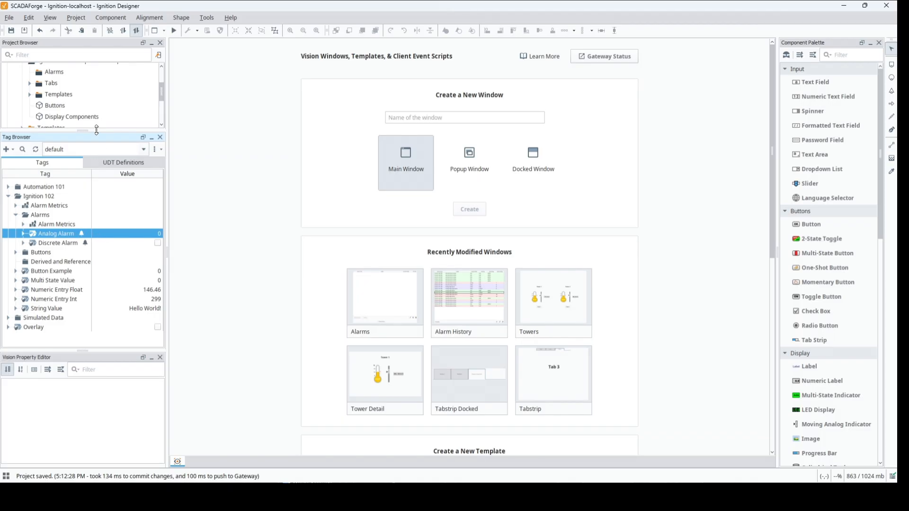
Create a Perspective view named "Alarms" with a coordinate container in the Alarms folder of Ignition 102 - Perspective Components.
{"action": "left_click_drag", "start_coordinate": [96, 130], "coordinate": [97, 236]}
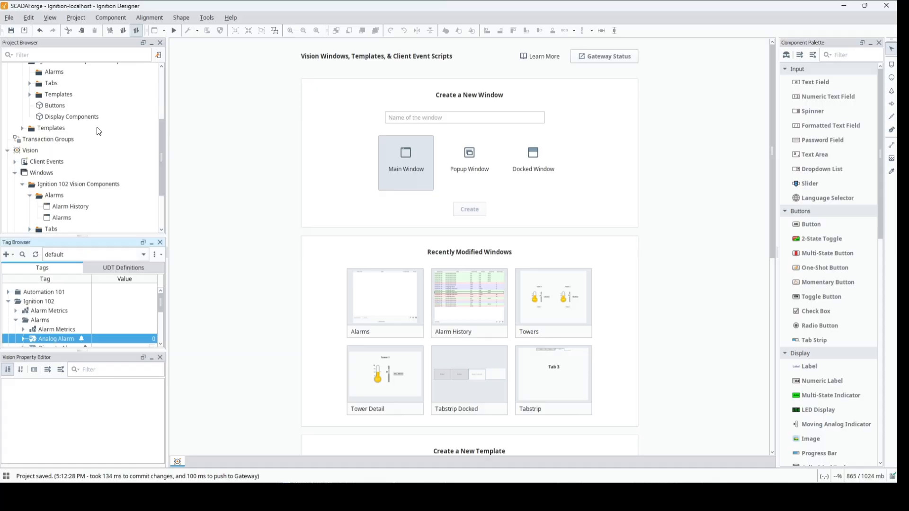
{"action": "left_click_drag", "start_coordinate": [160, 136], "coordinate": [159, 116]}
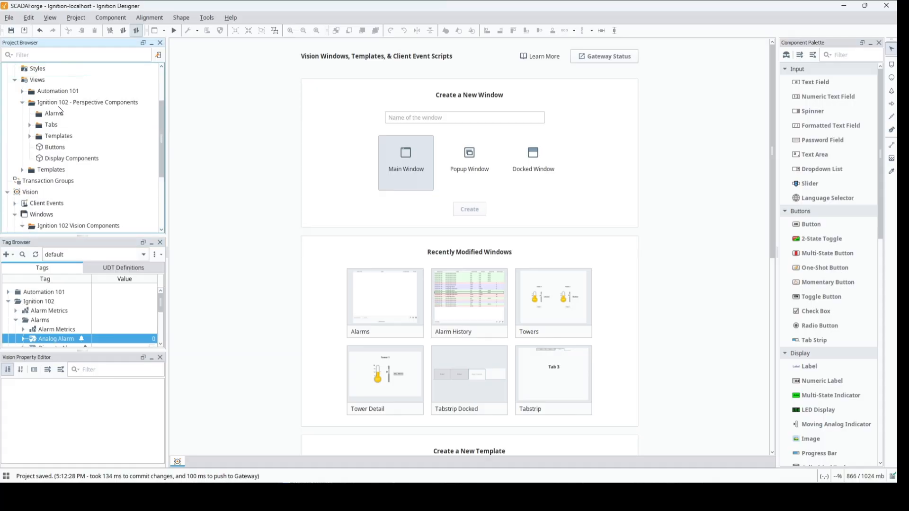
{"action": "right_click", "coordinate": [57, 116]}
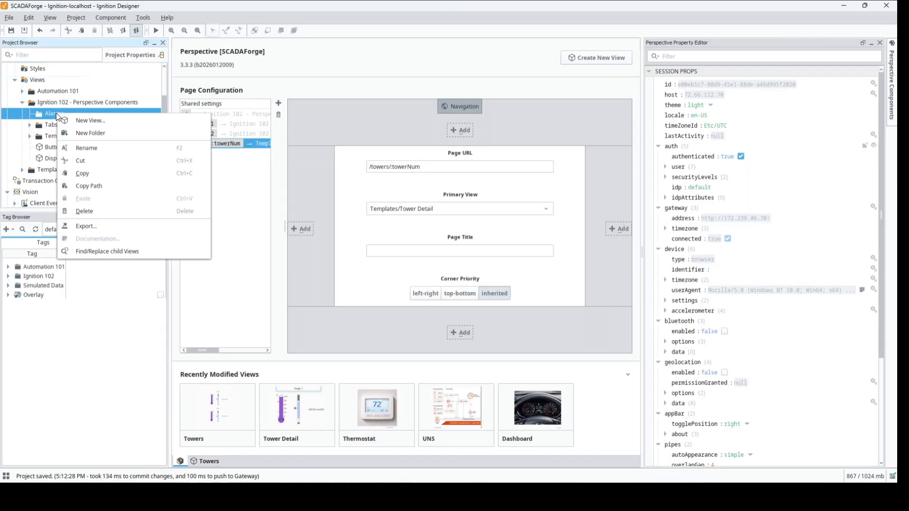
{"action": "left_click", "coordinate": [84, 121]}
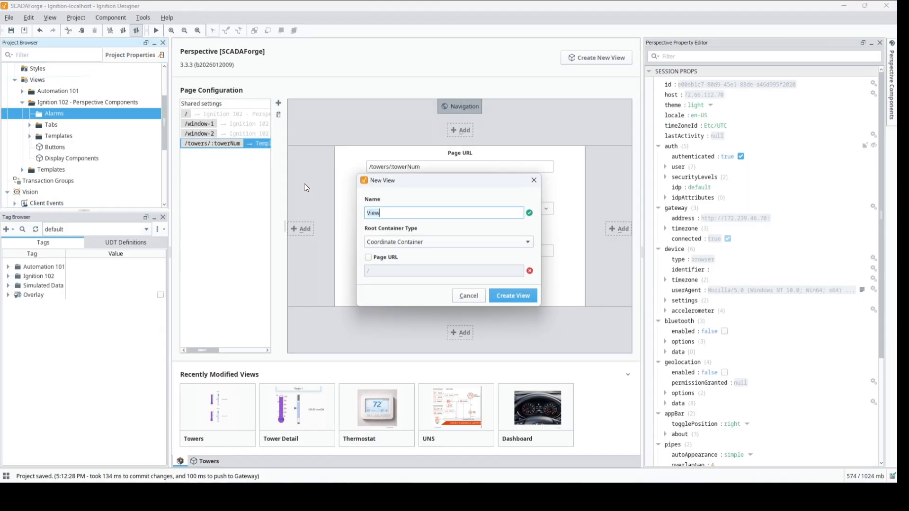
{"action": "type", "text": "Alarms"}
{"action": "key", "text": "Return"}
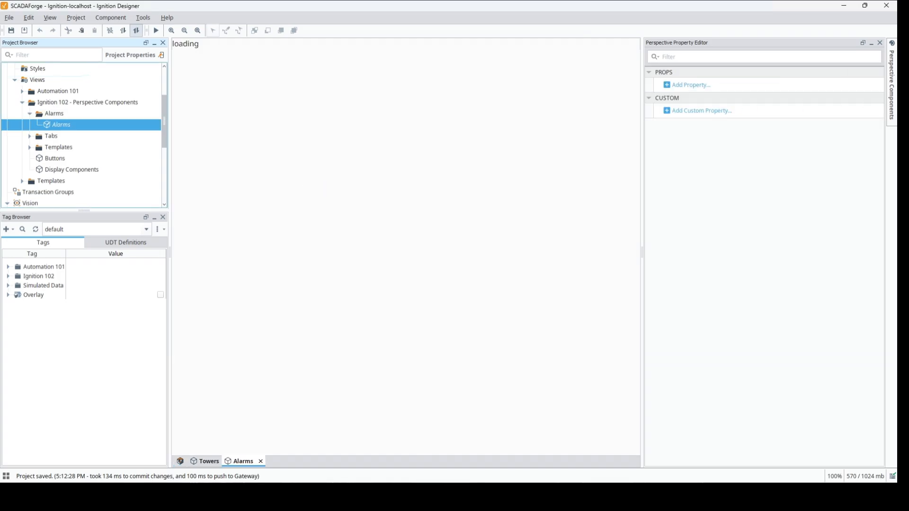
Find the Alarm Status Table component and place it in the upper part of the Alarms view.
{"action": "left_click", "coordinate": [892, 89]}
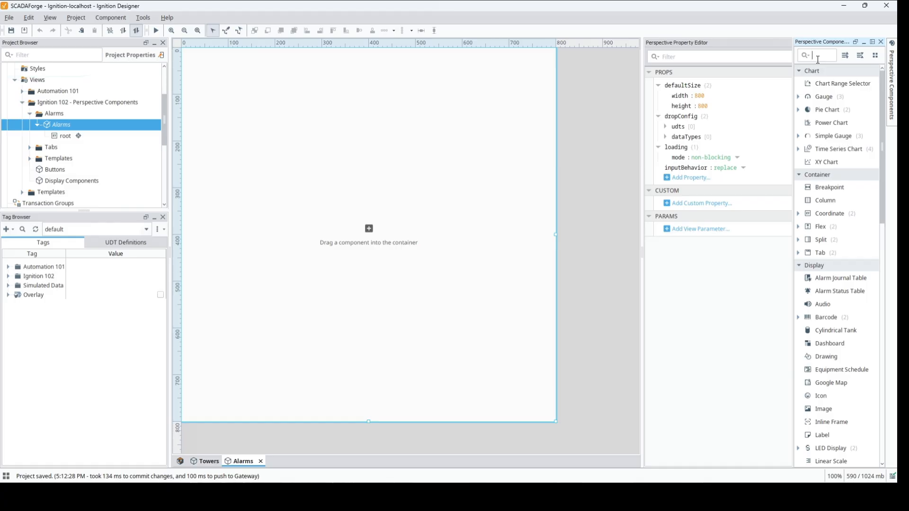
{"action": "type", "text": "al"}
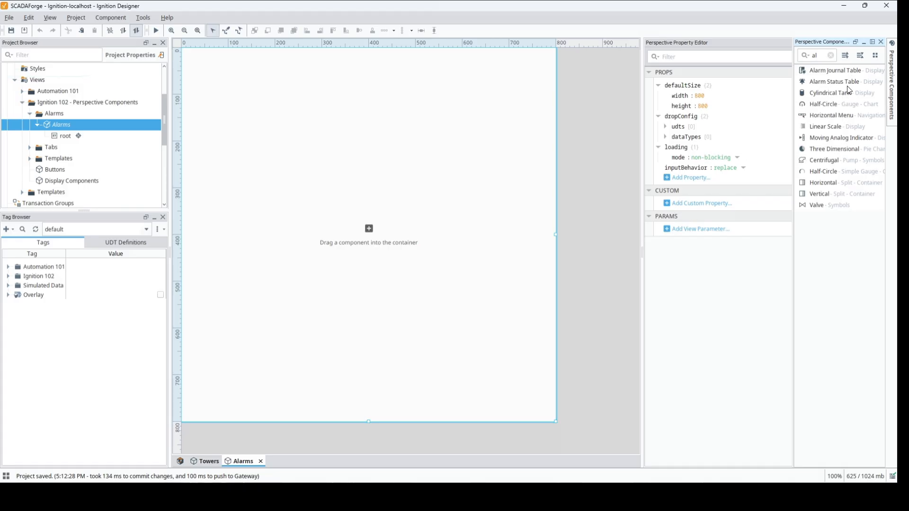
{"action": "left_click_drag", "start_coordinate": [850, 86], "coordinate": [259, 103]}
{"action": "left_click_drag", "start_coordinate": [198, 98], "coordinate": [198, 98]}
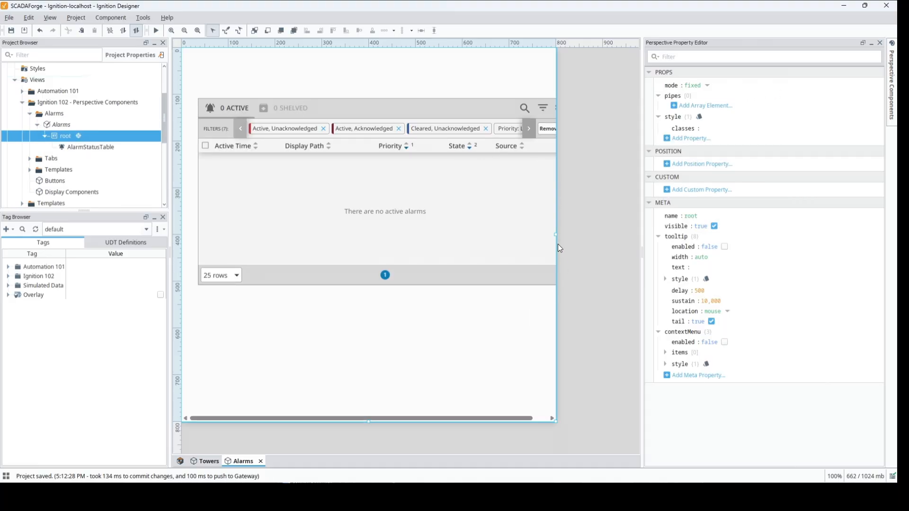
Widen the view, stretch the alarm status table to about 930 pixels wide, and set its refreshRate to 2,000.
{"action": "left_click_drag", "start_coordinate": [555, 236], "coordinate": [655, 242]}
{"action": "left_click", "coordinate": [529, 222]}
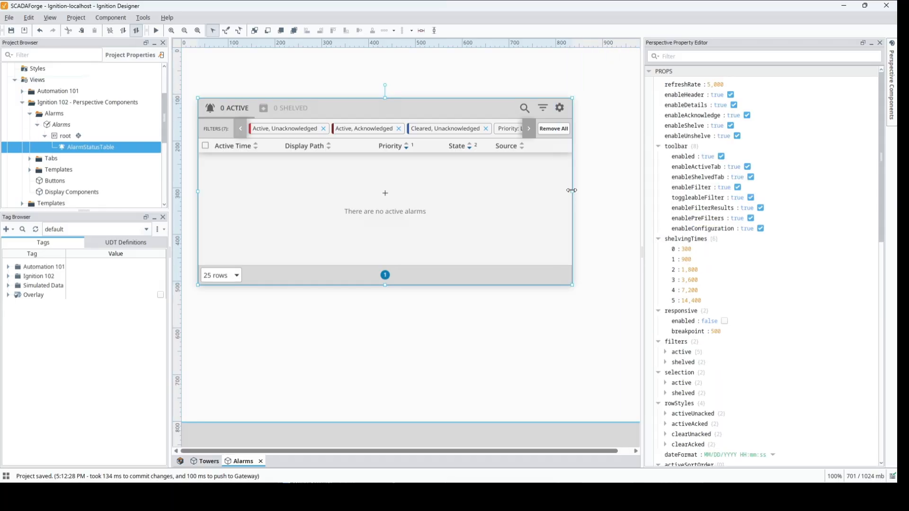
{"action": "left_click_drag", "start_coordinate": [571, 190], "coordinate": [657, 173]}
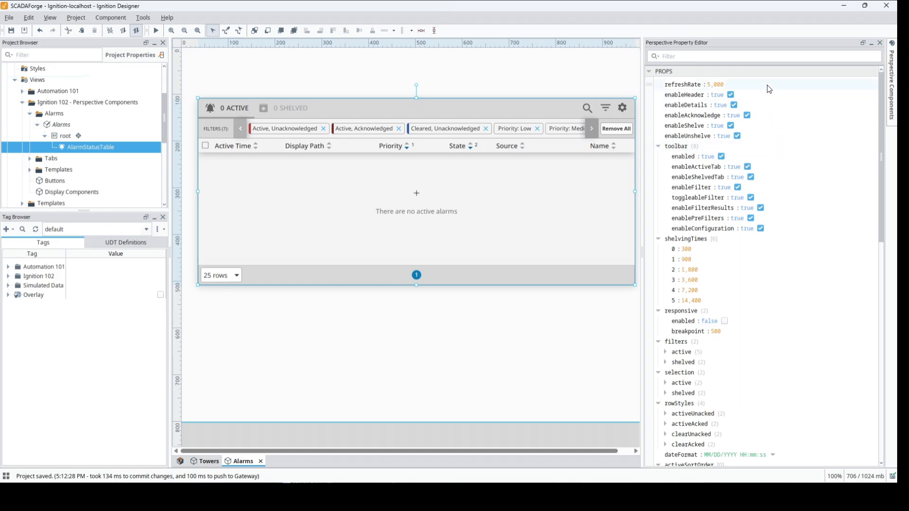
{"action": "left_click", "coordinate": [712, 86]}
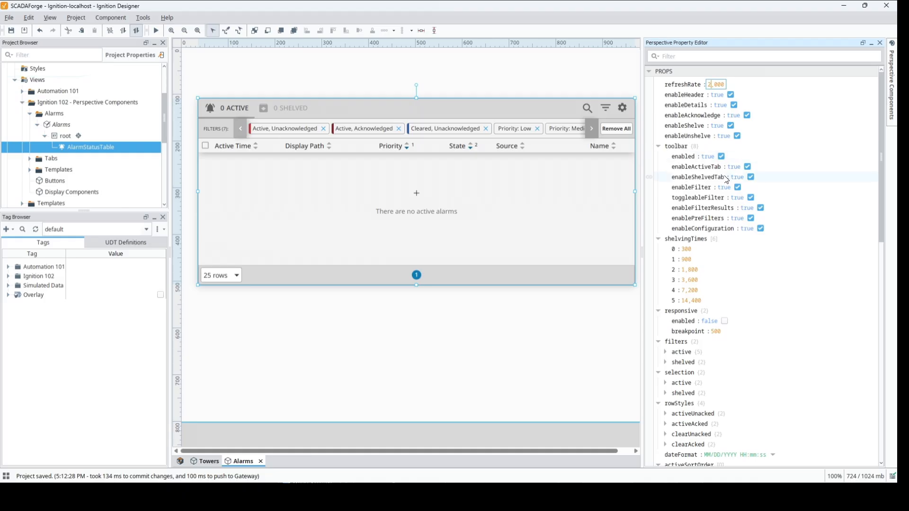
Switch the table toolbar's enableFilter and toggleableFilter options off and back on, one after the other.
{"action": "left_click", "coordinate": [737, 187]}
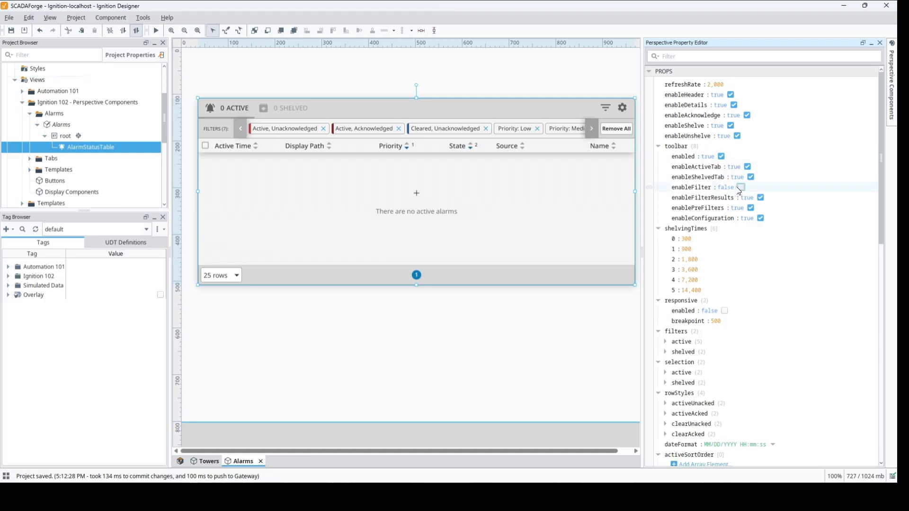
{"action": "left_click", "coordinate": [741, 188]}
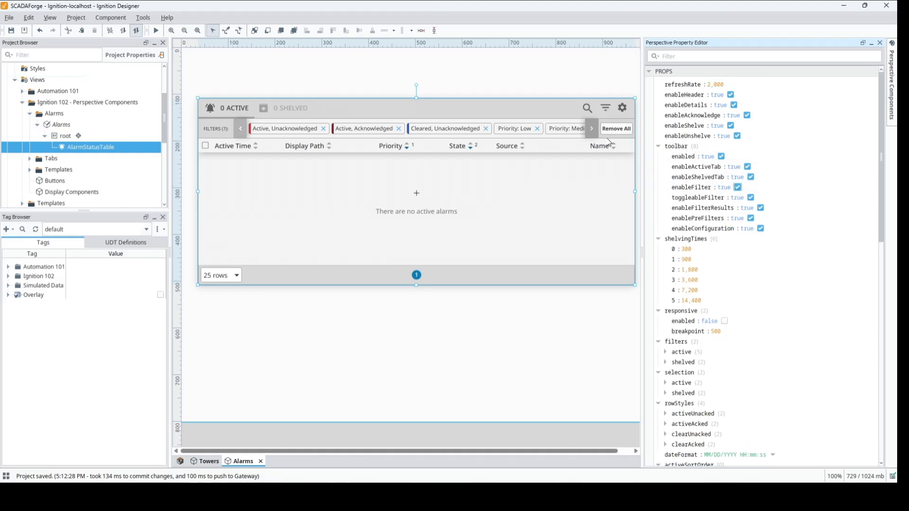
{"action": "left_click", "coordinate": [752, 198]}
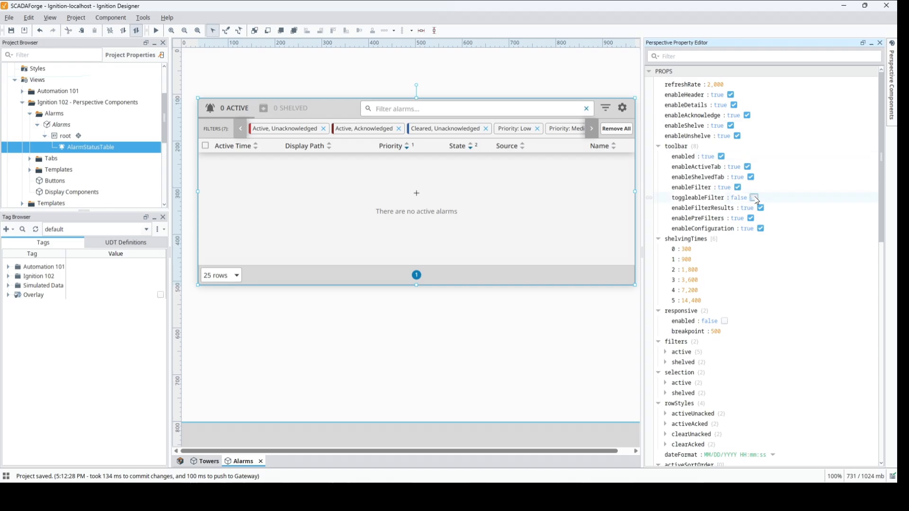
{"action": "left_click", "coordinate": [753, 197]}
Disable enableFilterResults in the table's toolbar properties, and switch enablePreFilters off and back on.
{"action": "left_click", "coordinate": [761, 209]}
{"action": "left_click", "coordinate": [762, 209]}
{"action": "left_click", "coordinate": [760, 209]}
{"action": "left_click", "coordinate": [752, 220]}
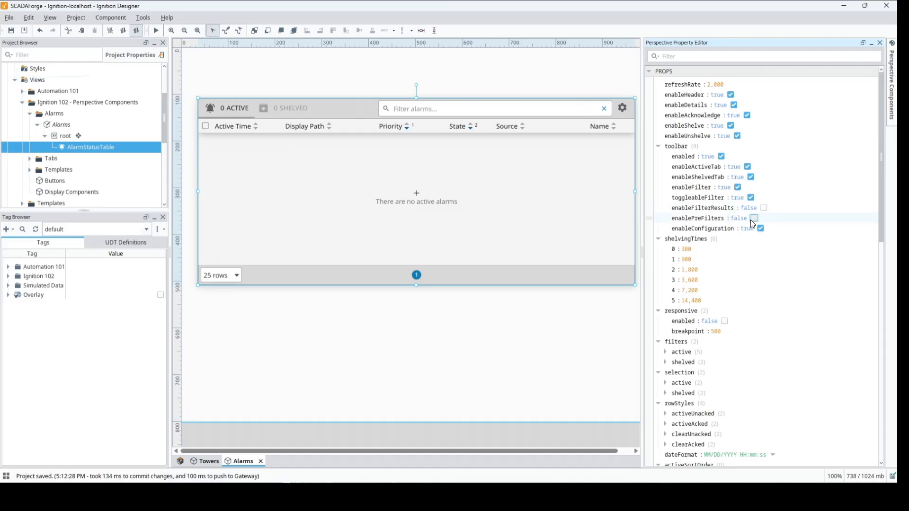
{"action": "left_click", "coordinate": [752, 219]}
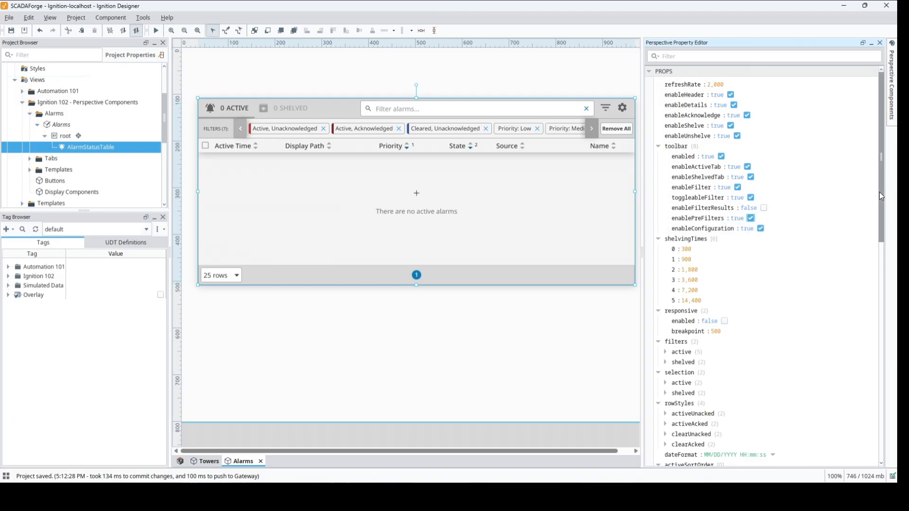
Examine the base row styles for active unacknowledged and active acknowledged alarms in the table's rowStyles properties.
{"action": "left_click_drag", "start_coordinate": [879, 200], "coordinate": [883, 273]}
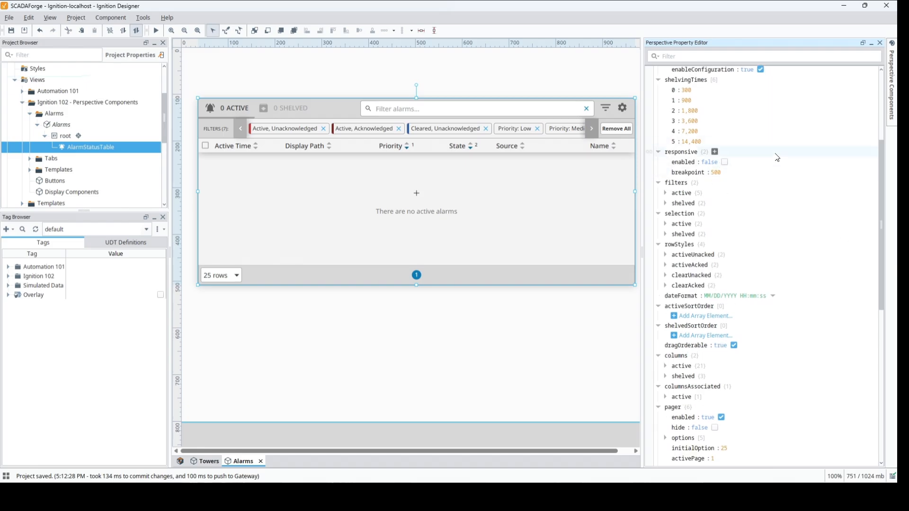
{"action": "mouse_move", "coordinate": [777, 158]}
{"action": "left_click", "coordinate": [666, 256]}
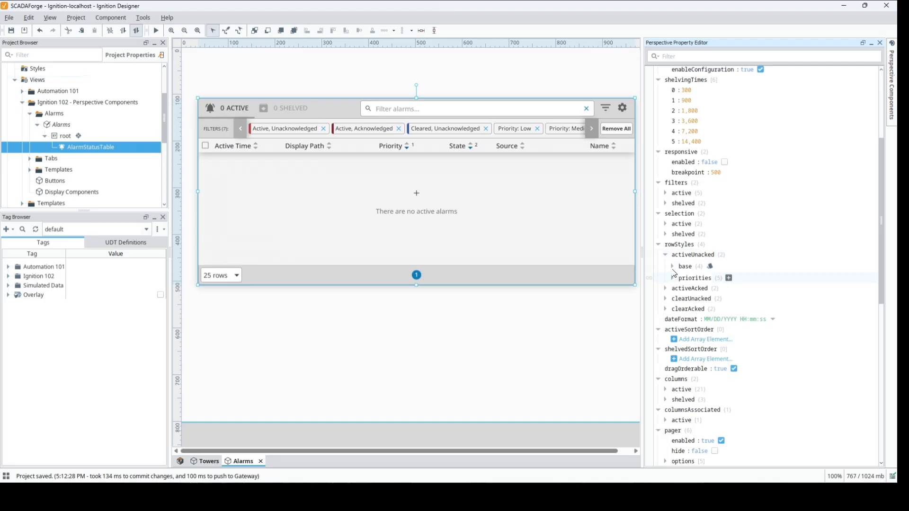
{"action": "left_click", "coordinate": [672, 267]}
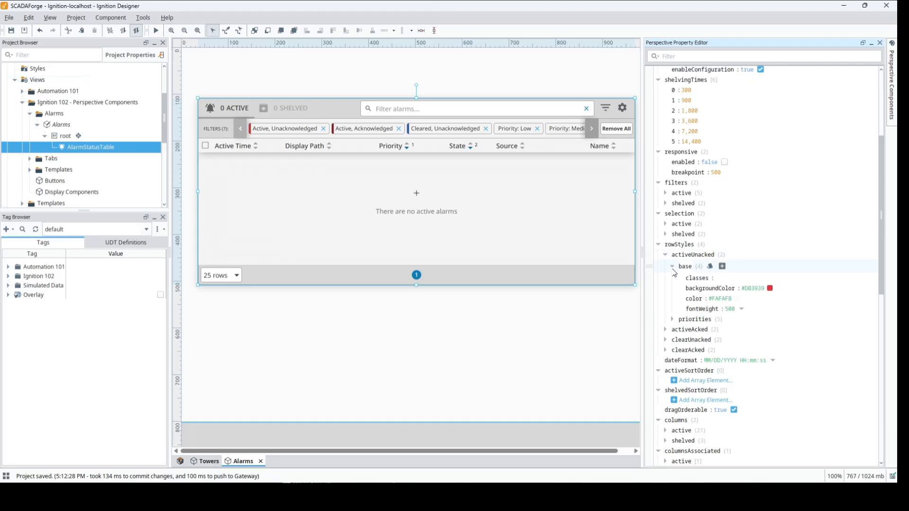
{"action": "left_click", "coordinate": [666, 330]}
{"action": "left_click", "coordinate": [673, 342]}
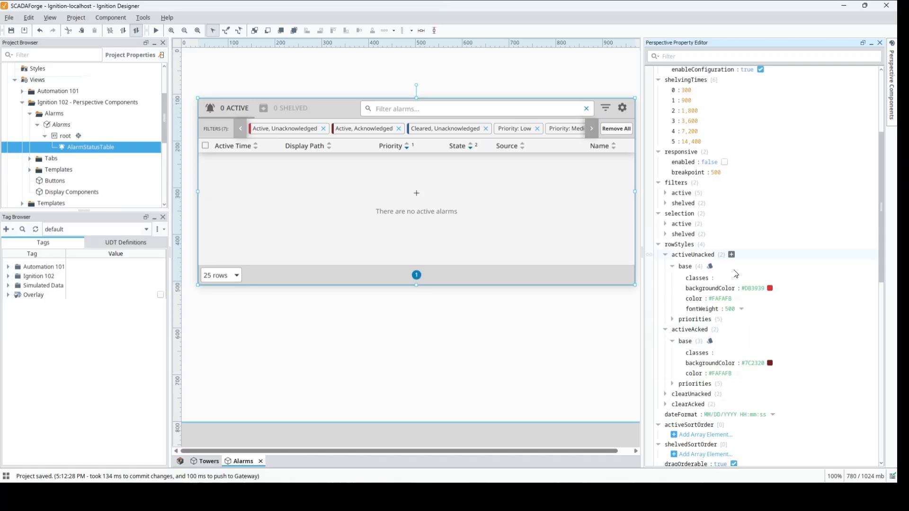
{"action": "left_click", "coordinate": [660, 245]}
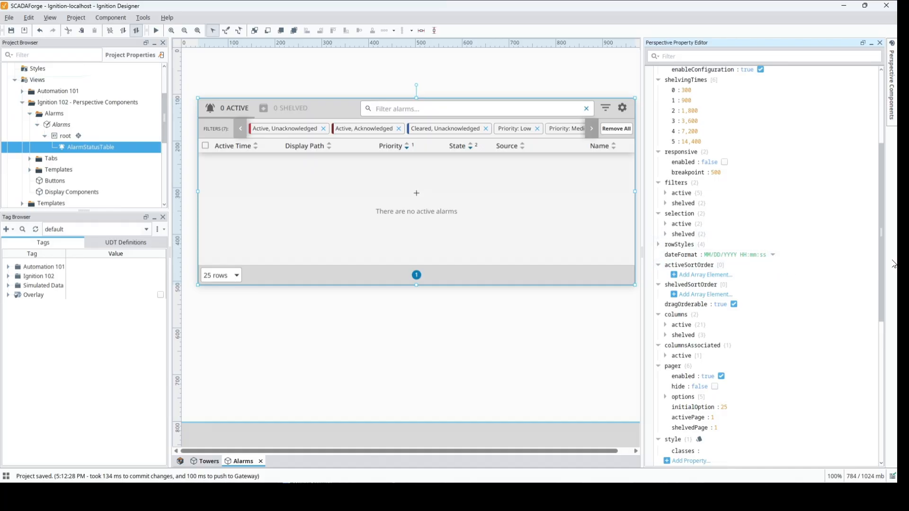
In the table's active columns, disable the displayPath column and enable the label column.
{"action": "left_click_drag", "start_coordinate": [884, 268], "coordinate": [884, 306]}
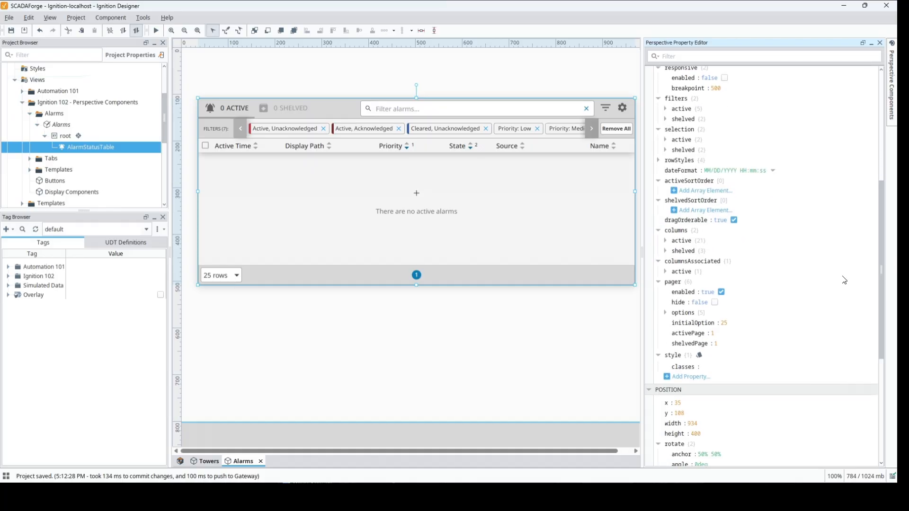
{"action": "left_click", "coordinate": [665, 240]}
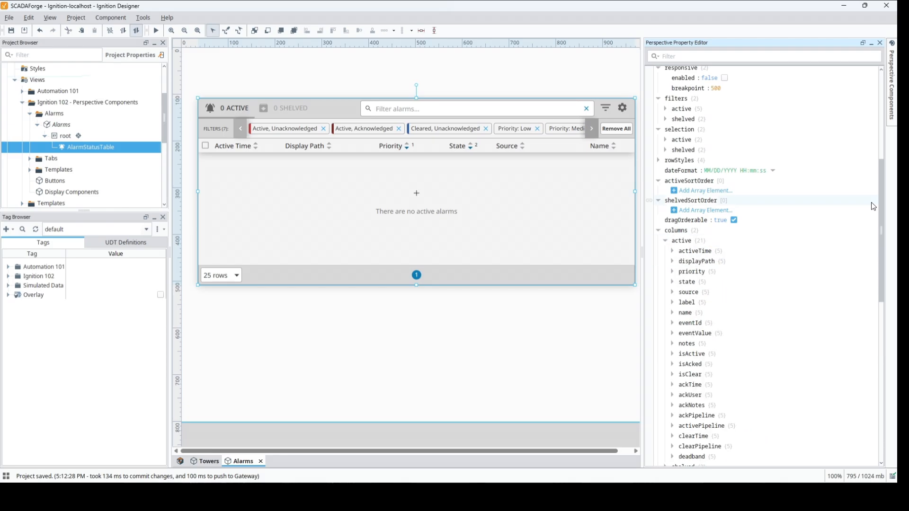
{"action": "left_click_drag", "start_coordinate": [881, 206], "coordinate": [884, 238]}
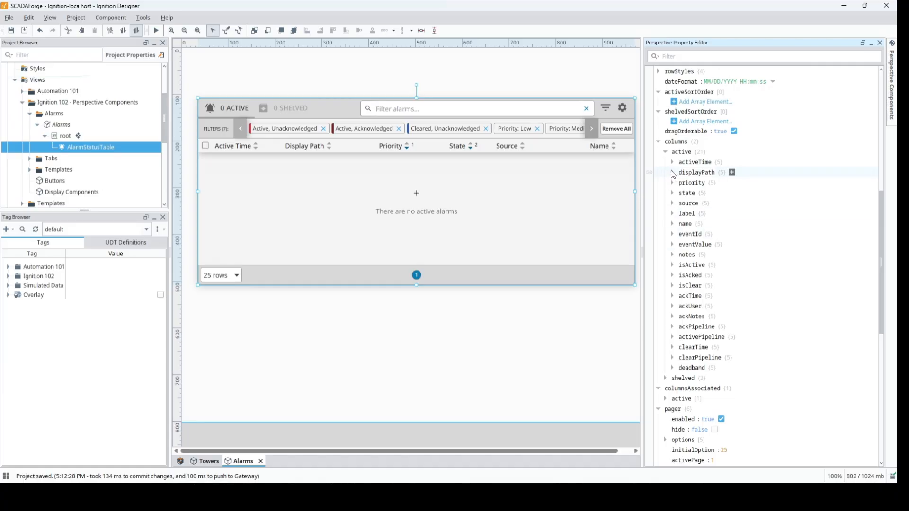
{"action": "left_click", "coordinate": [672, 173]}
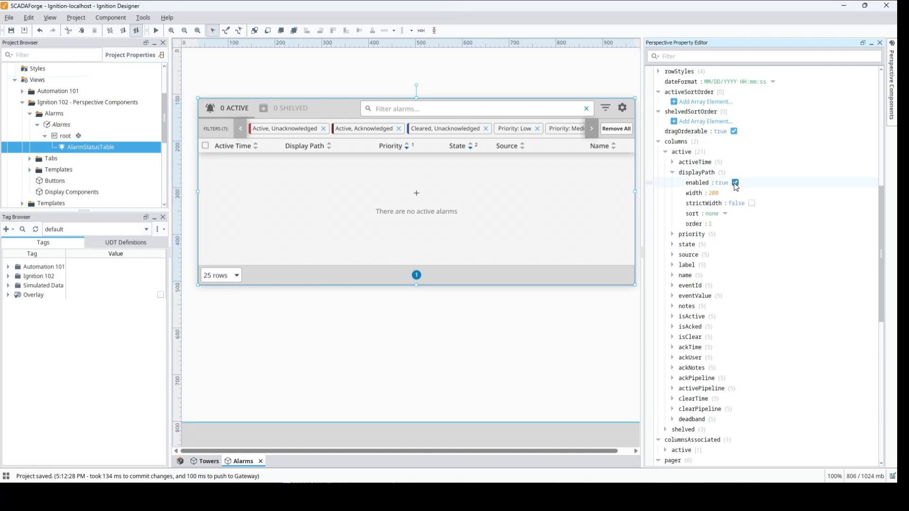
{"action": "left_click", "coordinate": [735, 184]}
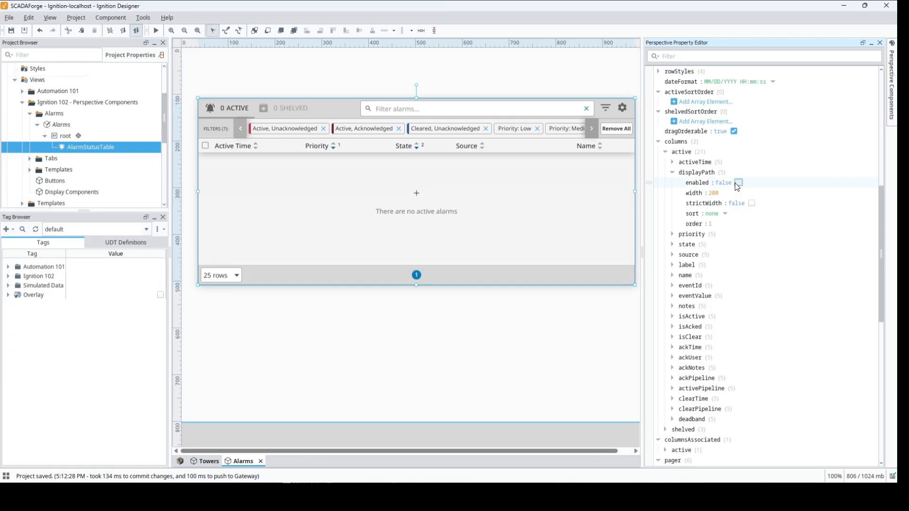
{"action": "left_click", "coordinate": [672, 265]}
{"action": "left_click", "coordinate": [735, 274]}
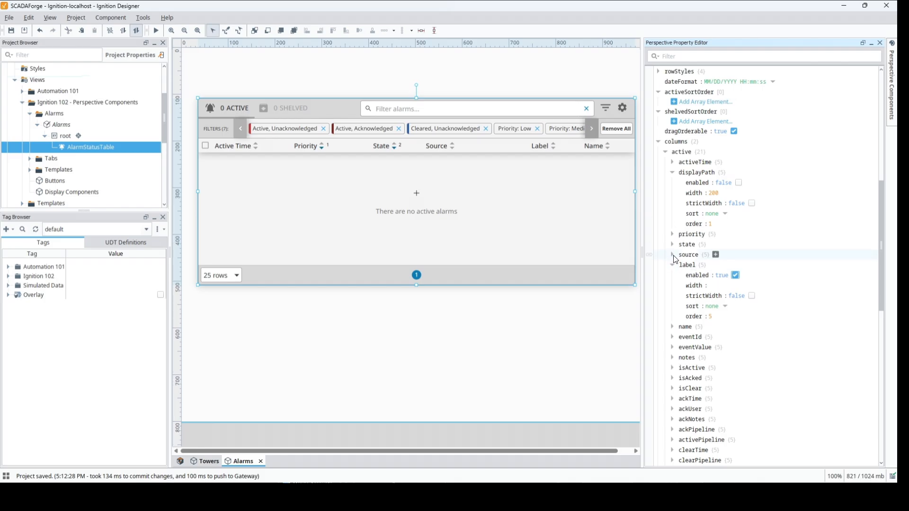
{"action": "scroll", "coordinate": [785, 235], "scroll_direction": "down", "scroll_amount": 5}
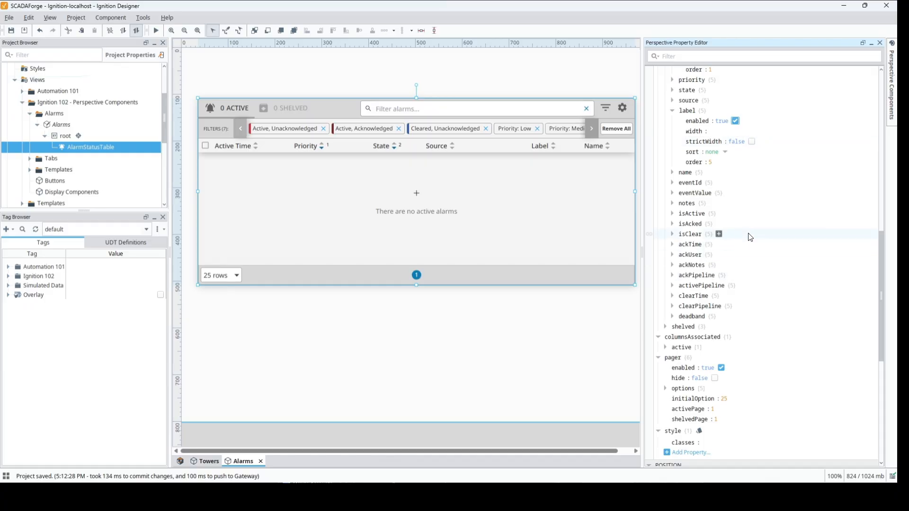
{"action": "scroll", "coordinate": [749, 236], "scroll_direction": "up", "scroll_amount": 5}
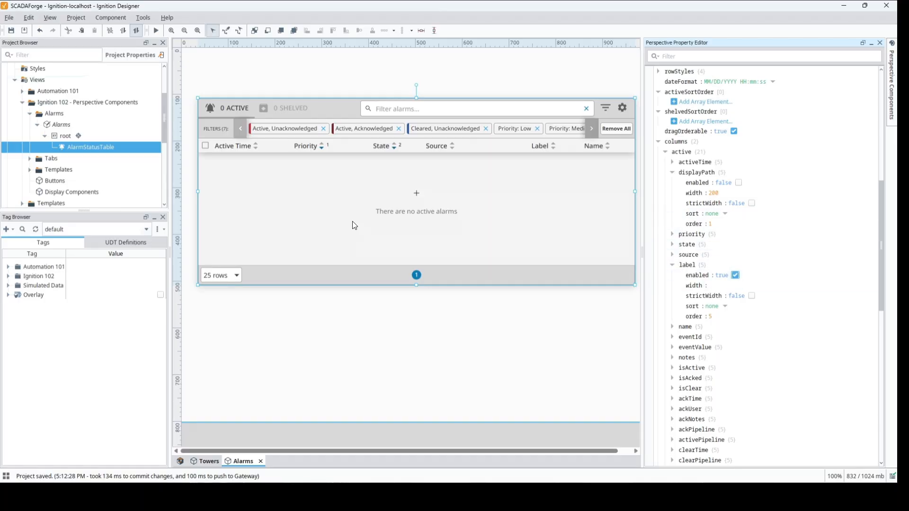
Preview the view, check the table header's column configuration options, and move the Label column directly after Active Time.
{"action": "left_click", "coordinate": [155, 32]}
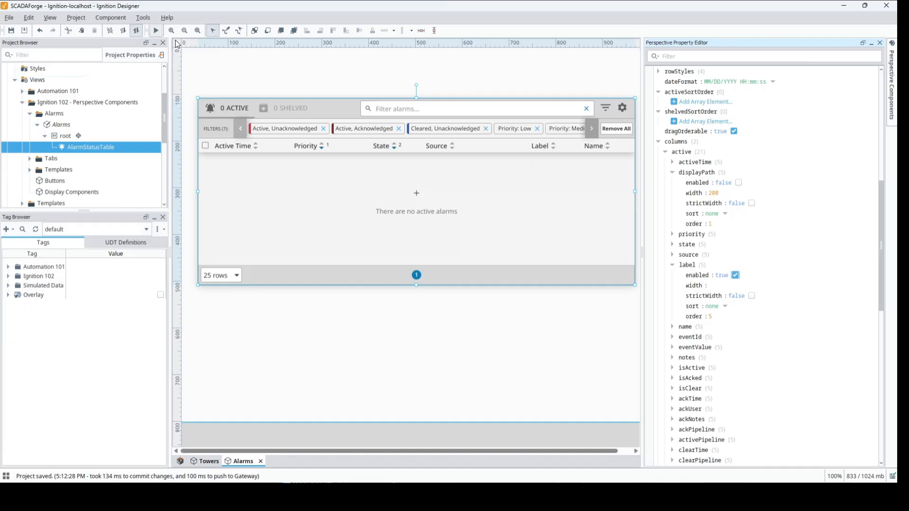
{"action": "right_click", "coordinate": [346, 148]}
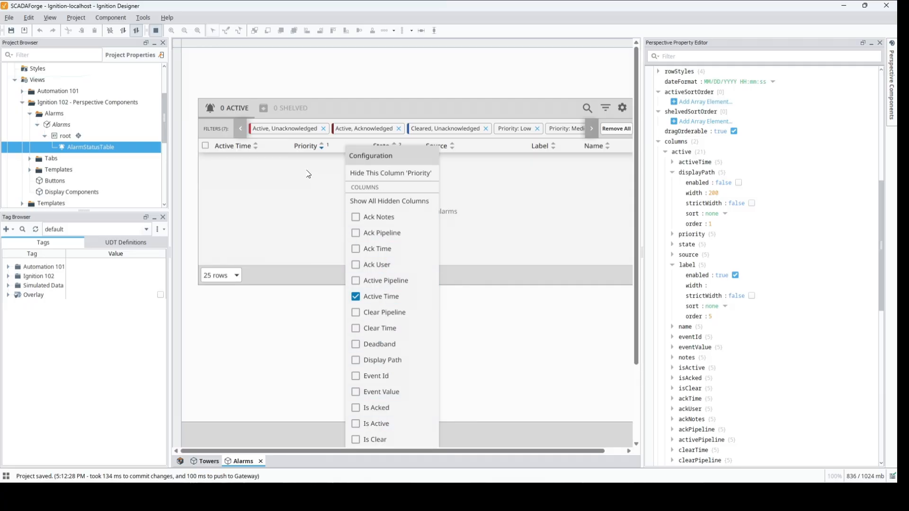
{"action": "left_click", "coordinate": [487, 147]}
{"action": "left_click", "coordinate": [487, 199]}
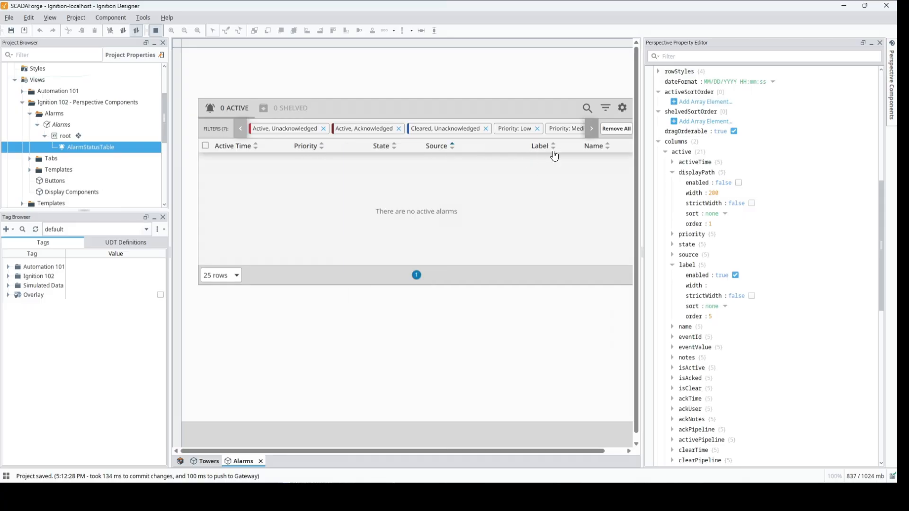
{"action": "mouse_move", "coordinate": [552, 152]}
{"action": "left_mouse_down"}
{"action": "mouse_move", "coordinate": [282, 155]}
{"action": "mouse_move", "coordinate": [302, 155]}
{"action": "left_mouse_up"}
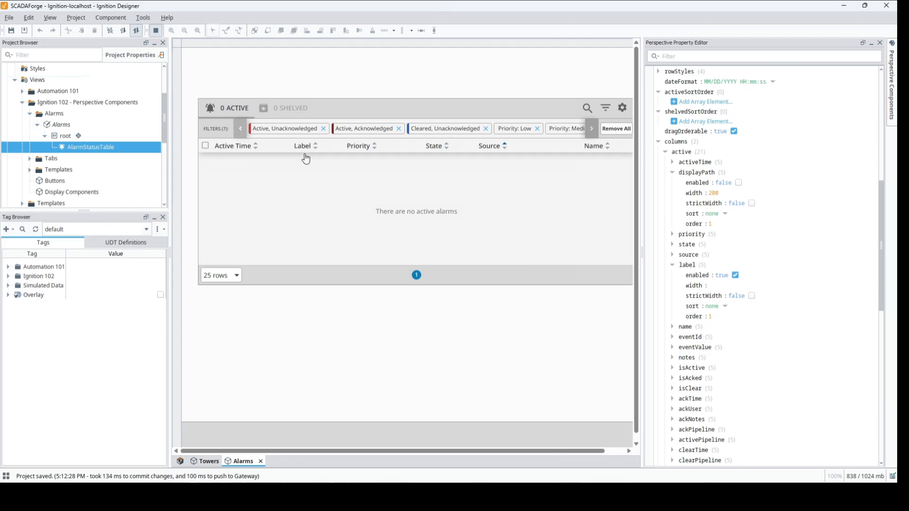
Try the State column ahead of Priority, restart the preview, and move Priority back in front of State.
{"action": "mouse_move", "coordinate": [431, 150]}
{"action": "left_mouse_down"}
{"action": "mouse_move", "coordinate": [317, 152]}
{"action": "mouse_move", "coordinate": [437, 148]}
{"action": "left_mouse_up"}
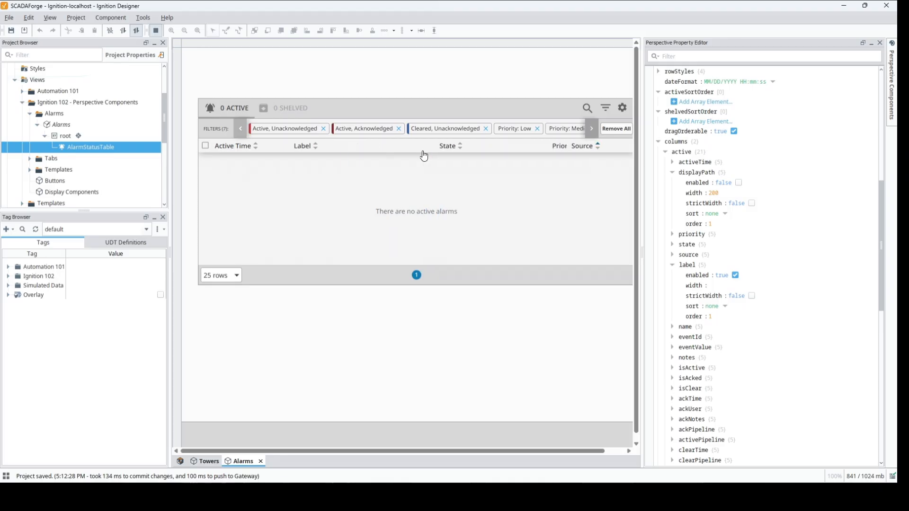
{"action": "left_click_drag", "start_coordinate": [372, 148], "coordinate": [337, 147]}
{"action": "left_click", "coordinate": [158, 33]}
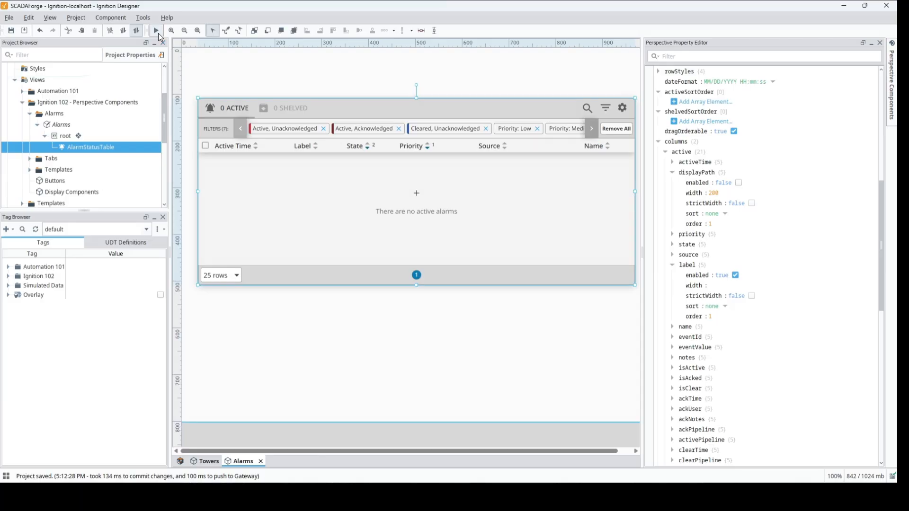
{"action": "left_click", "coordinate": [158, 32]}
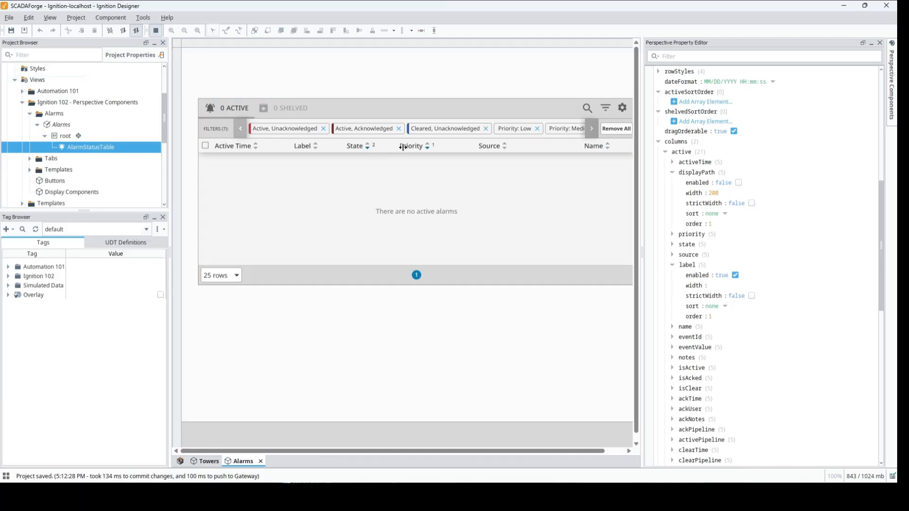
{"action": "left_click_drag", "start_coordinate": [416, 146], "coordinate": [373, 148]}
Switch on the Discrete Alarm tag in the Alarms folder of Ignition 102 to trigger its alarm.
{"action": "left_click", "coordinate": [8, 276]}
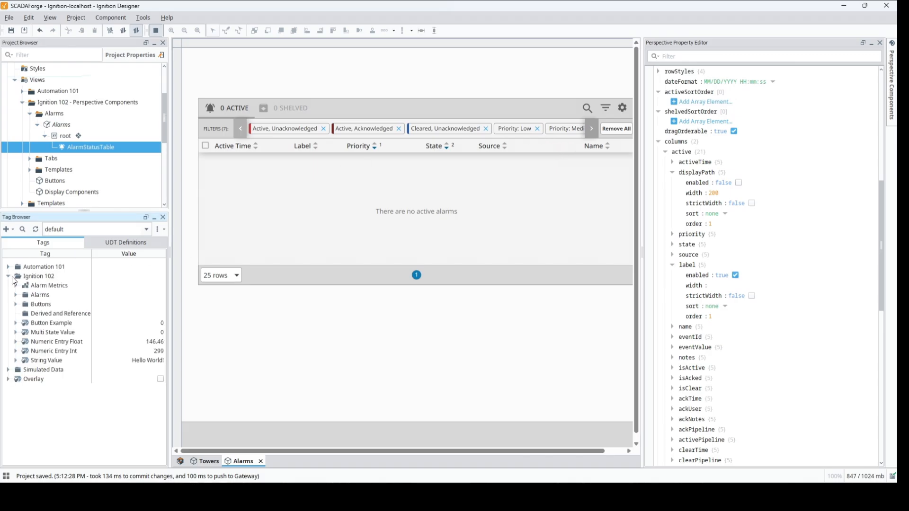
{"action": "left_click", "coordinate": [16, 296]}
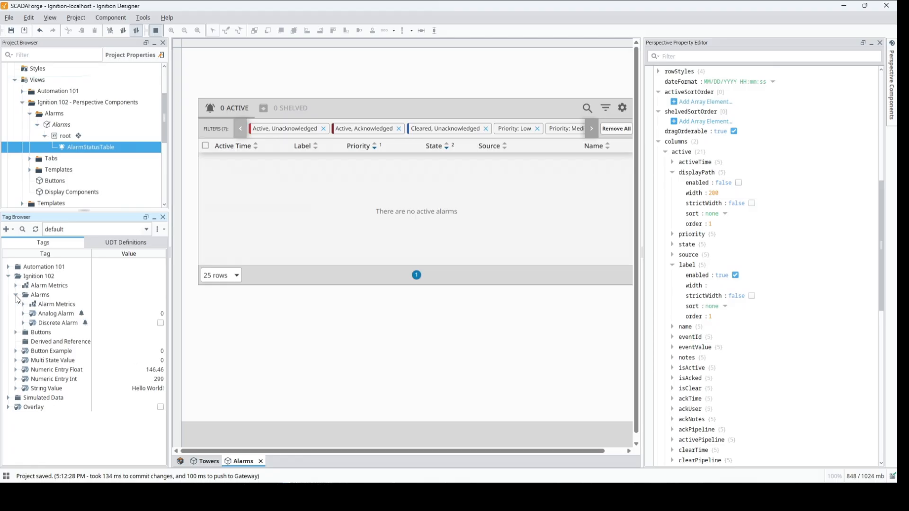
{"action": "left_click", "coordinate": [161, 323]}
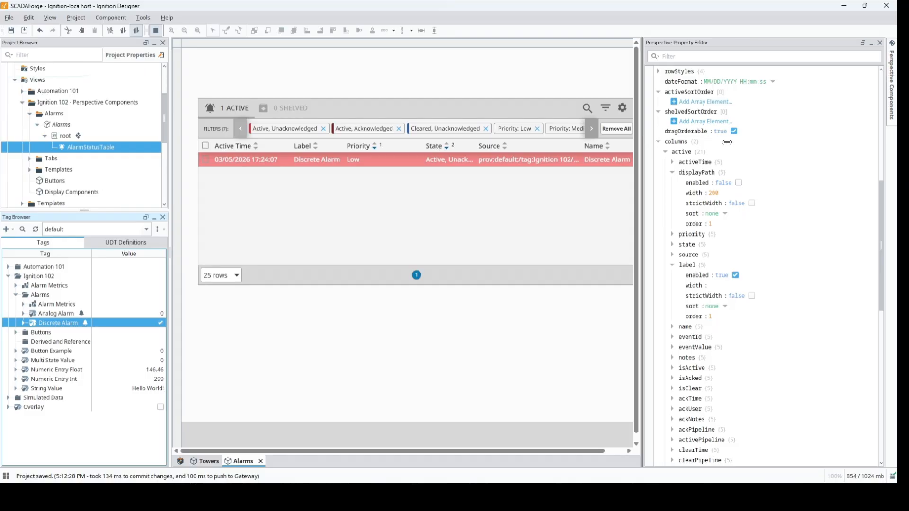
Enlarge the view area to fit the whole table, and narrow the Priority column to give State more room.
{"action": "left_click_drag", "start_coordinate": [727, 142], "coordinate": [728, 141]}
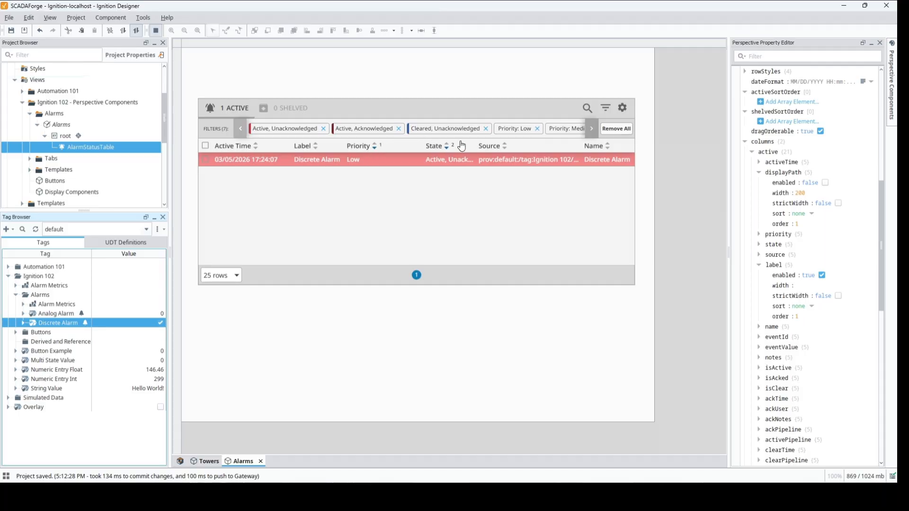
{"action": "left_click_drag", "start_coordinate": [425, 143], "coordinate": [392, 145]}
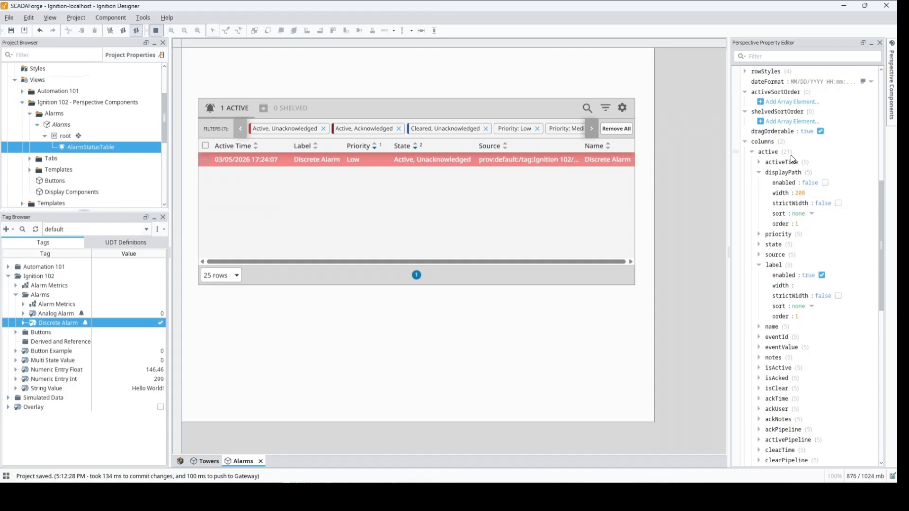
Disable the name and source columns in the alarm status table's active columns.
{"action": "left_click", "coordinate": [759, 173]}
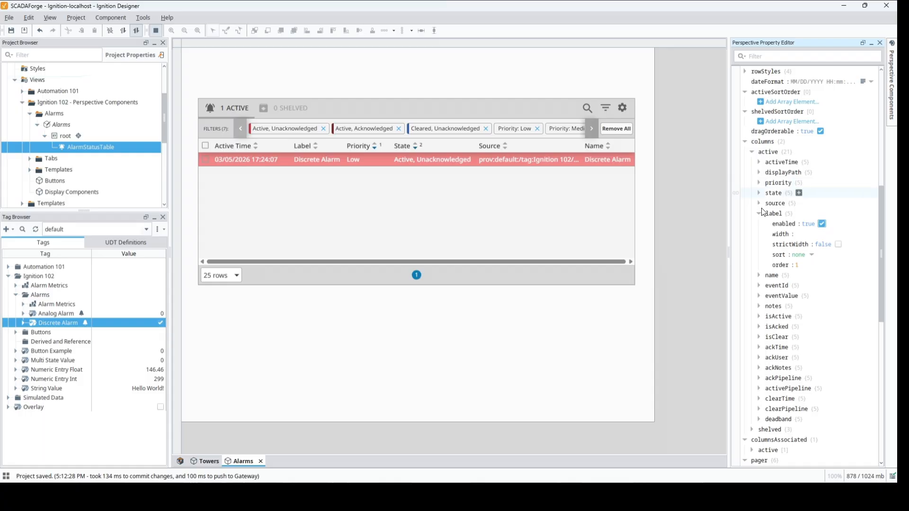
{"action": "left_click", "coordinate": [759, 276]}
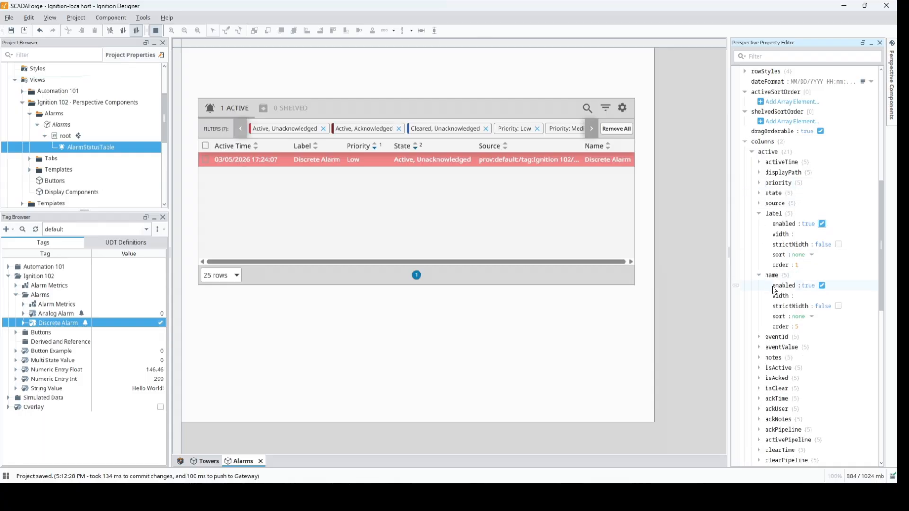
{"action": "left_click", "coordinate": [822, 285]}
{"action": "left_click", "coordinate": [759, 277]}
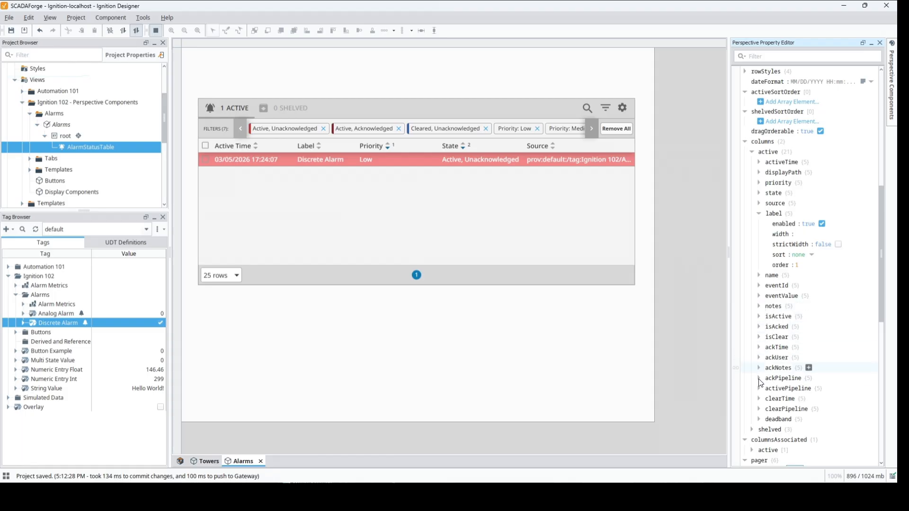
{"action": "left_click", "coordinate": [759, 204]}
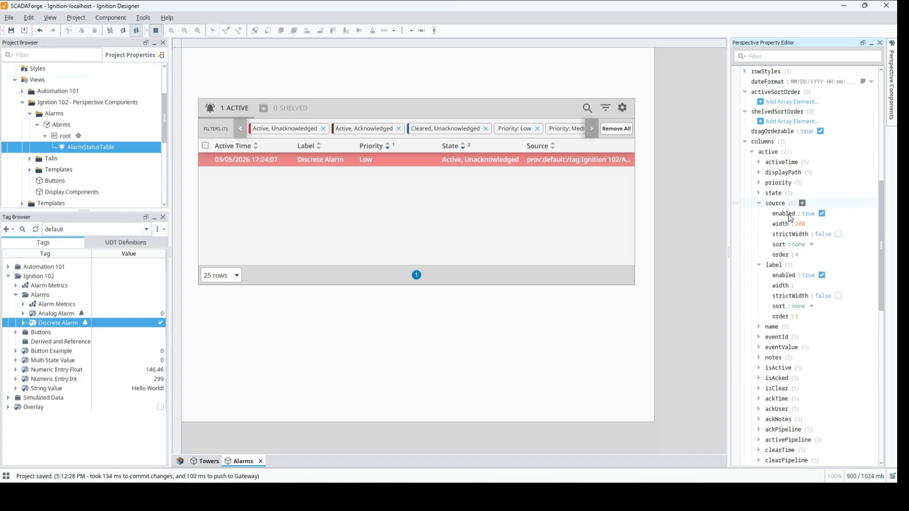
{"action": "left_click", "coordinate": [825, 214]}
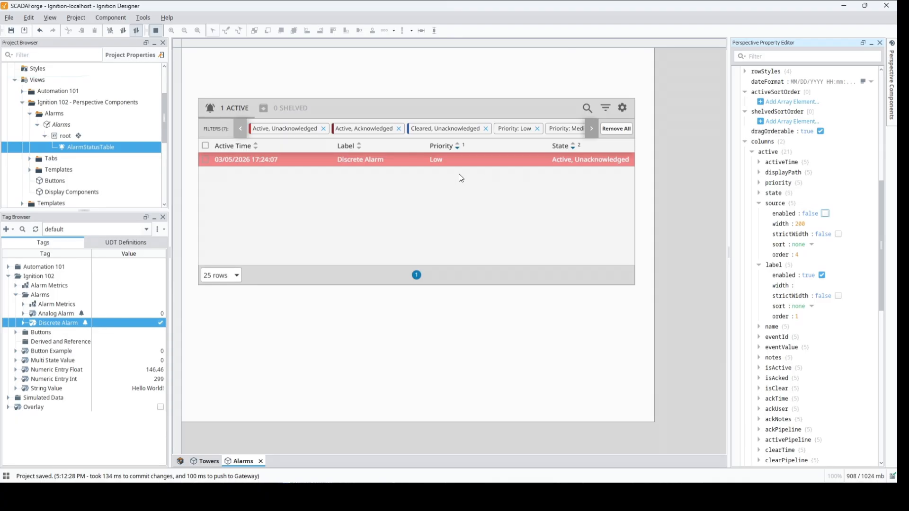
Acknowledge the active Discrete Alarm in the table and switch its tag back off to clear it.
{"action": "left_click", "coordinate": [205, 159]}
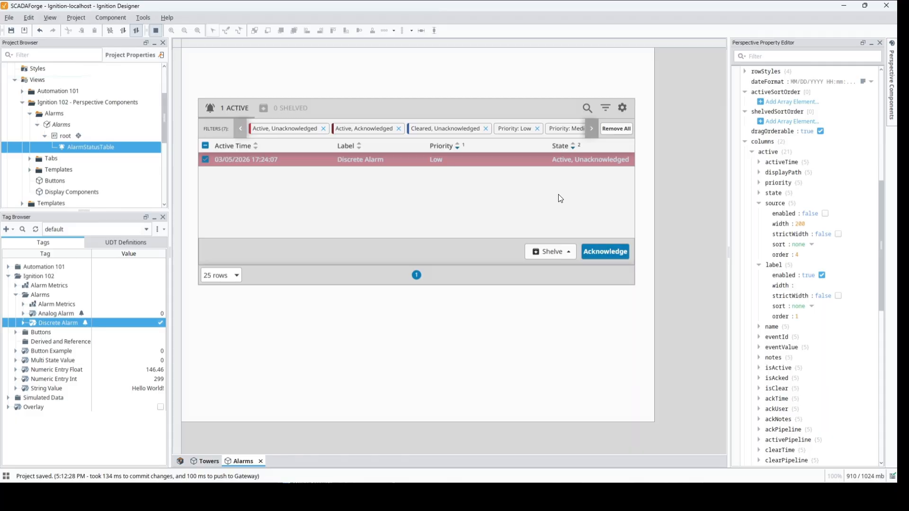
{"action": "left_click", "coordinate": [608, 253]}
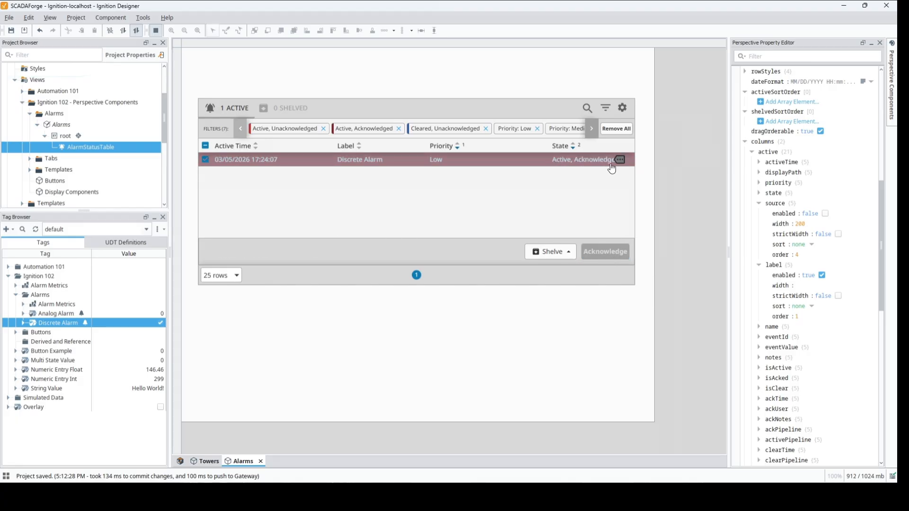
{"action": "left_click", "coordinate": [160, 323]}
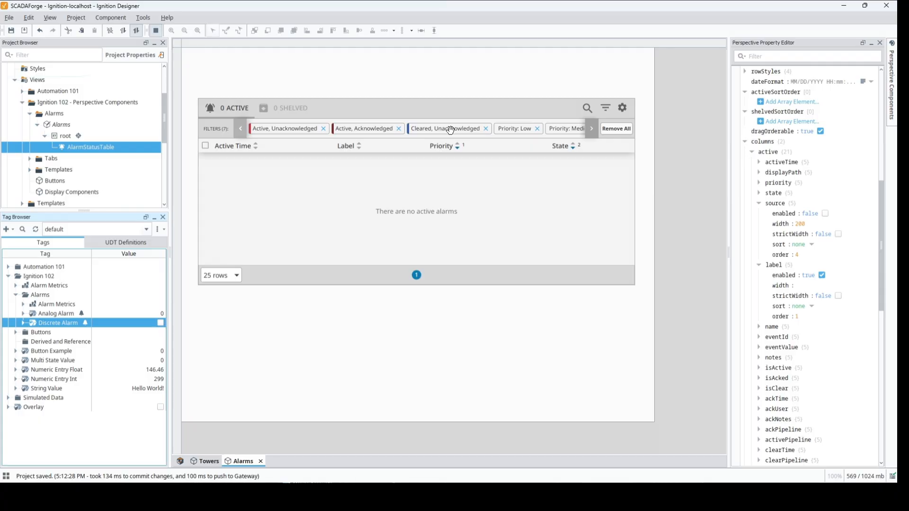
Review the state and priority filters applied to the alarm status table.
{"action": "left_click", "coordinate": [592, 129]}
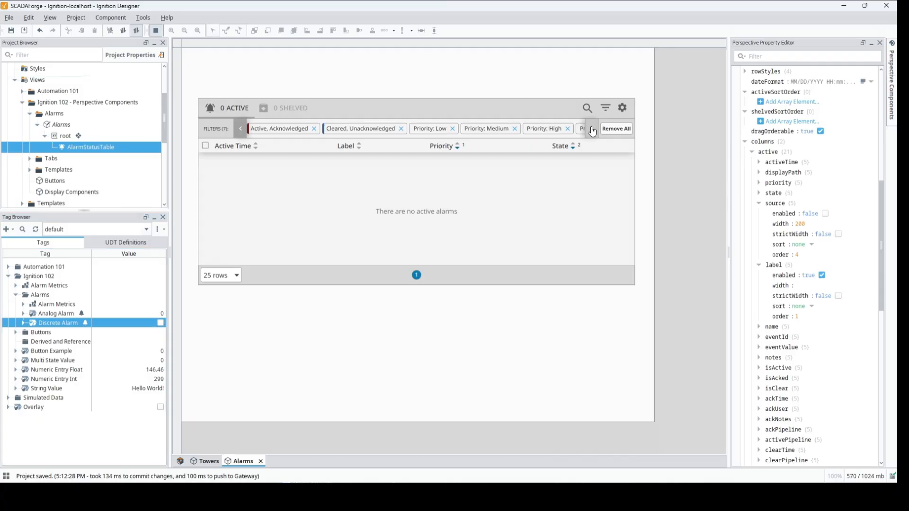
{"action": "left_click", "coordinate": [593, 130]}
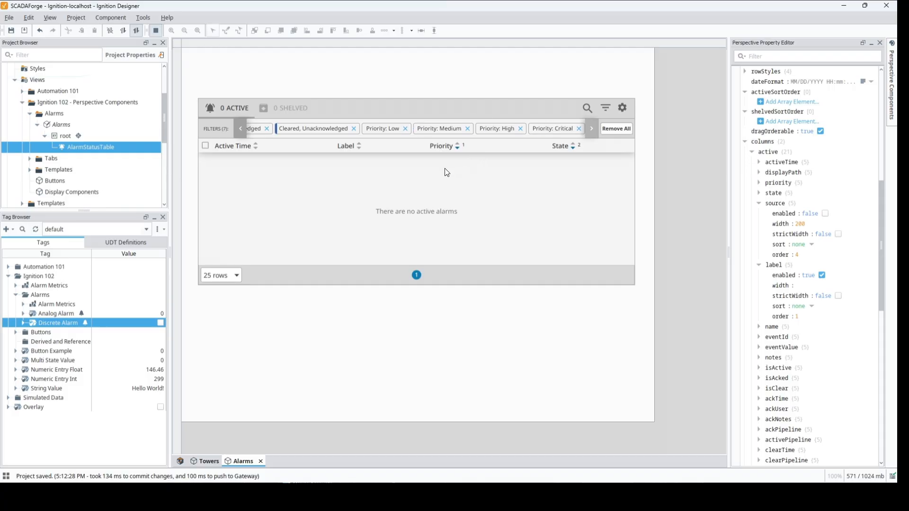
Set the Analog Alarm tag to 90 and subsequently to 95 to trigger its high and high-high alarms.
{"action": "double_click", "coordinate": [148, 313]}
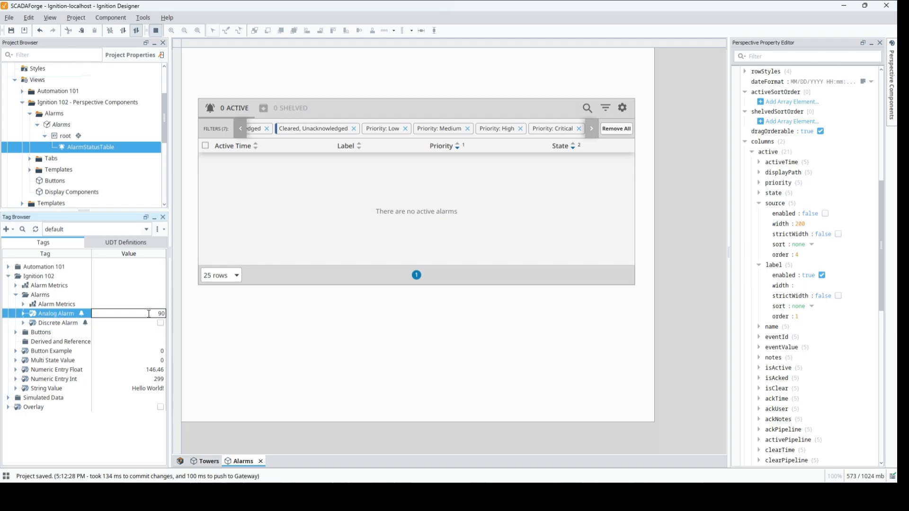
{"action": "type", "text": "90"}
{"action": "key", "text": "Return"}
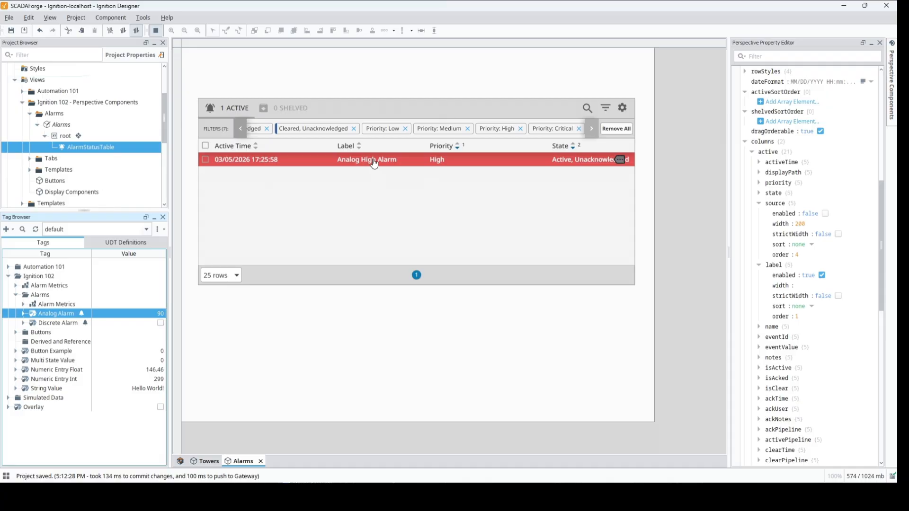
{"action": "double_click", "coordinate": [137, 312]}
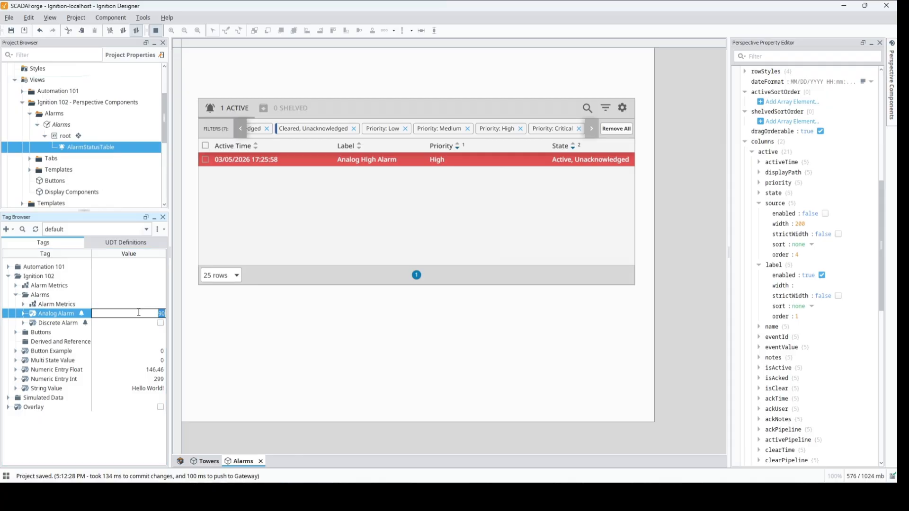
{"action": "type", "text": "95"}
{"action": "key", "text": "Return"}
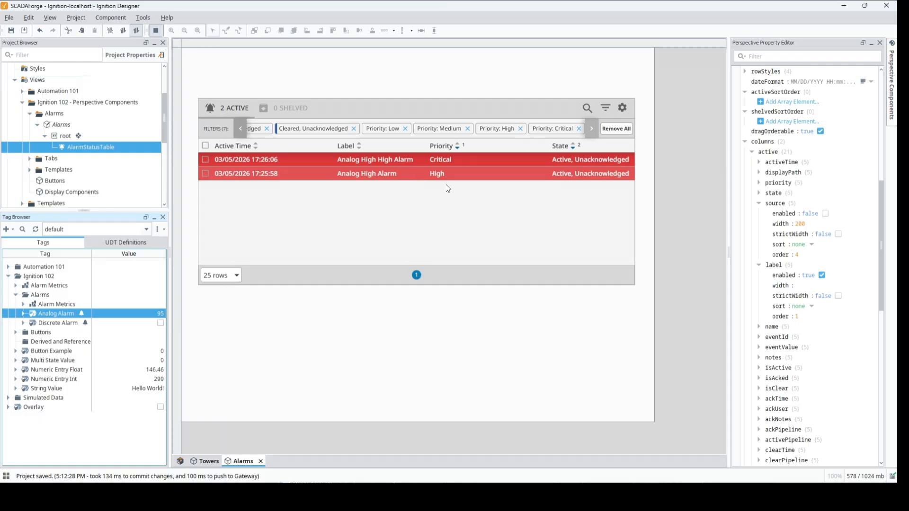
Acknowledge both active analog alarms in the table, and clear them by lowering the Analog Alarm tag to 90 and finally 89.
{"action": "left_click", "coordinate": [206, 147]}
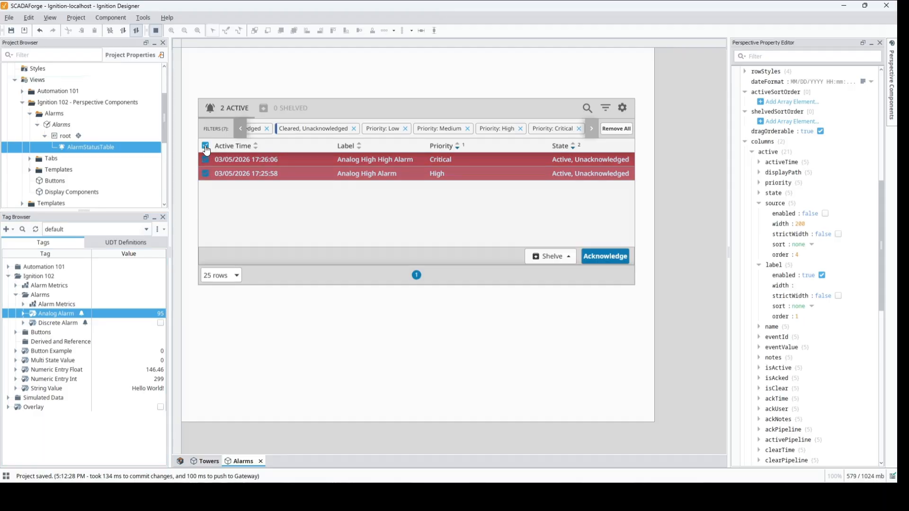
{"action": "left_click", "coordinate": [595, 255]}
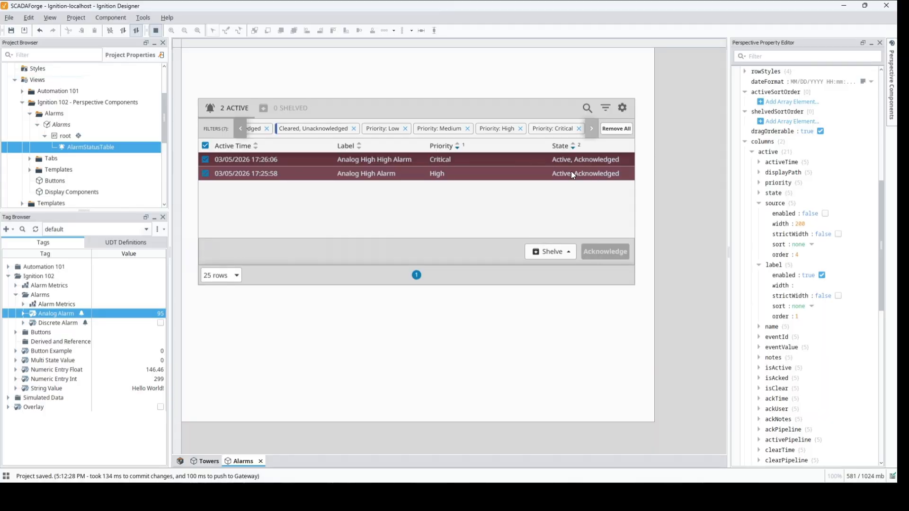
{"action": "double_click", "coordinate": [149, 313]}
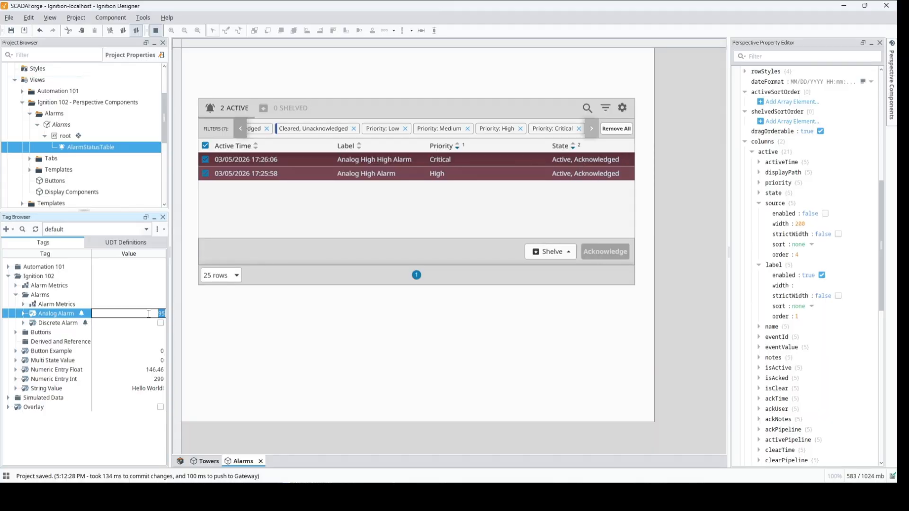
{"action": "type", "text": "90"}
{"action": "key", "text": "Return"}
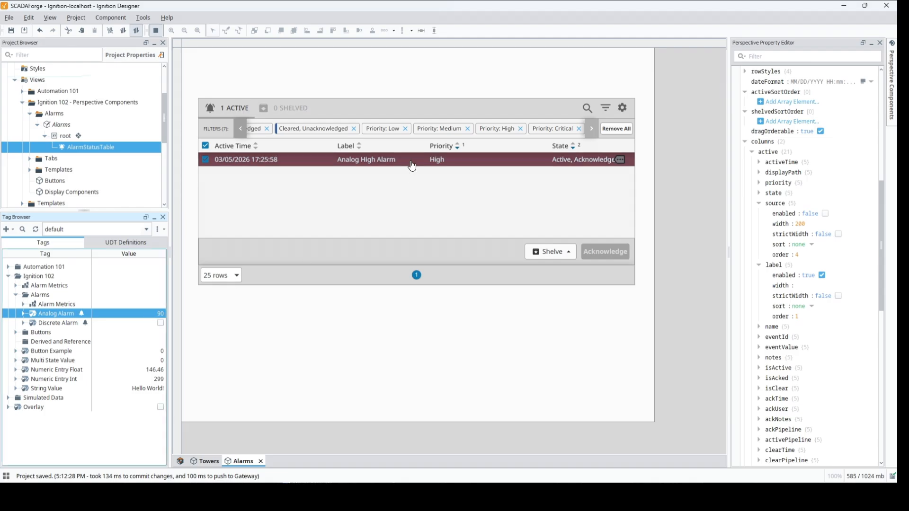
{"action": "double_click", "coordinate": [153, 313]}
{"action": "type", "text": "8"}
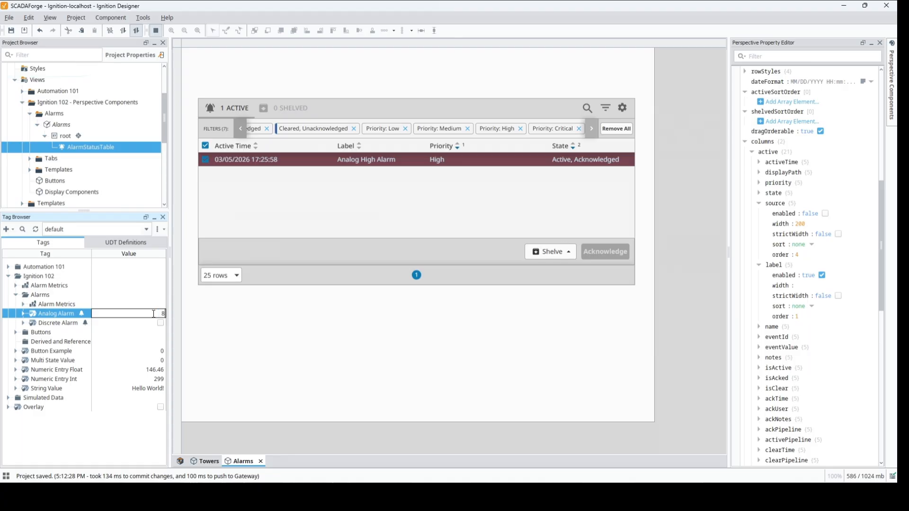
{"action": "key", "text": "Return"}
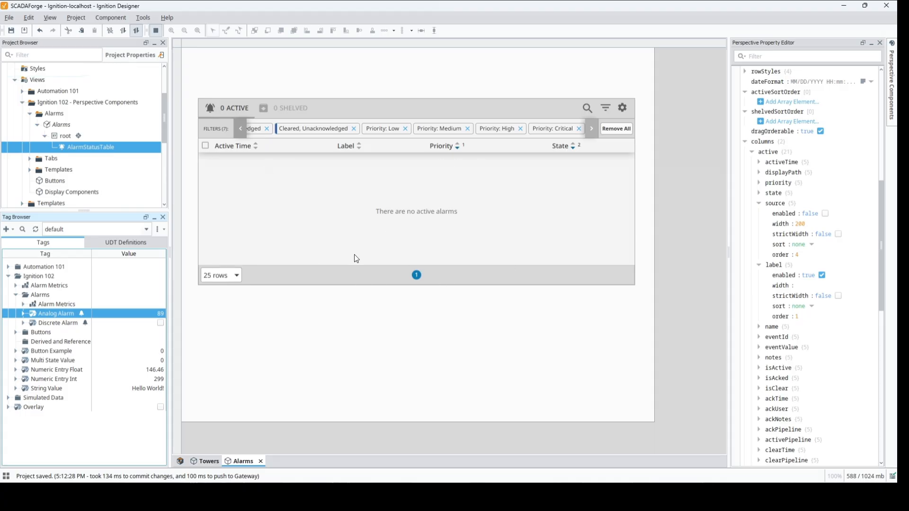
Create a new coordinate container view named Alarm History in the Alarms folder.
{"action": "right_click", "coordinate": [62, 115]}
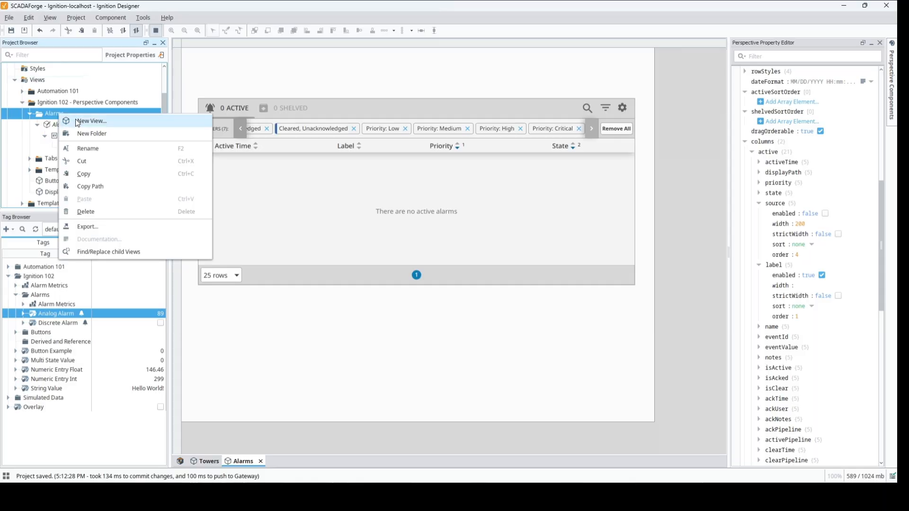
{"action": "left_click", "coordinate": [77, 121]}
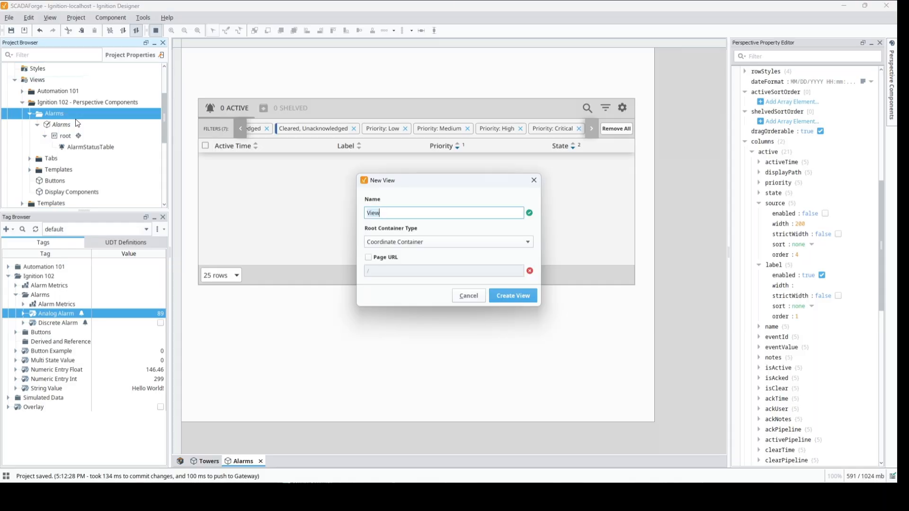
{"action": "type", "text": "Alarm Hisotr"}
{"action": "type", "text": "tory"}
{"action": "key", "text": "Return"}
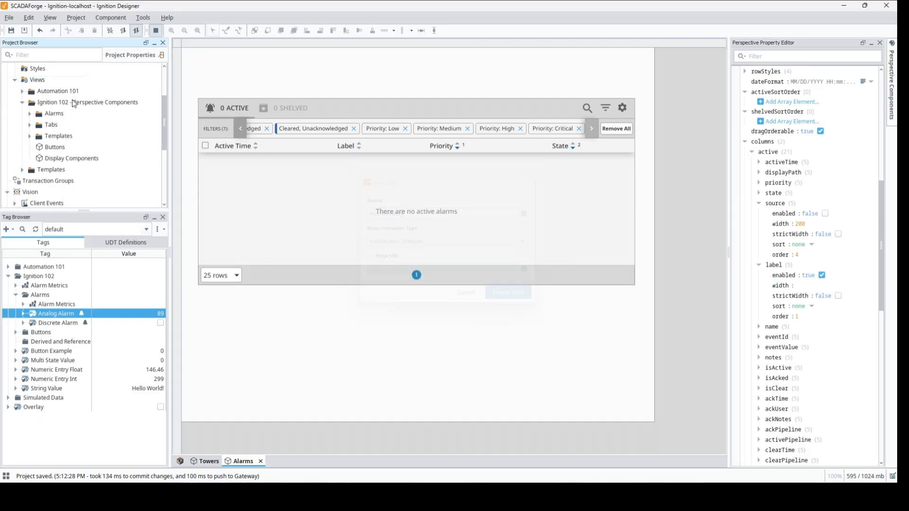
Add an Alarm Journal Table to the Alarm History view, and widen the view to about 950 px to fit the table.
{"action": "left_click", "coordinate": [891, 84]}
{"action": "type", "text": "al"}
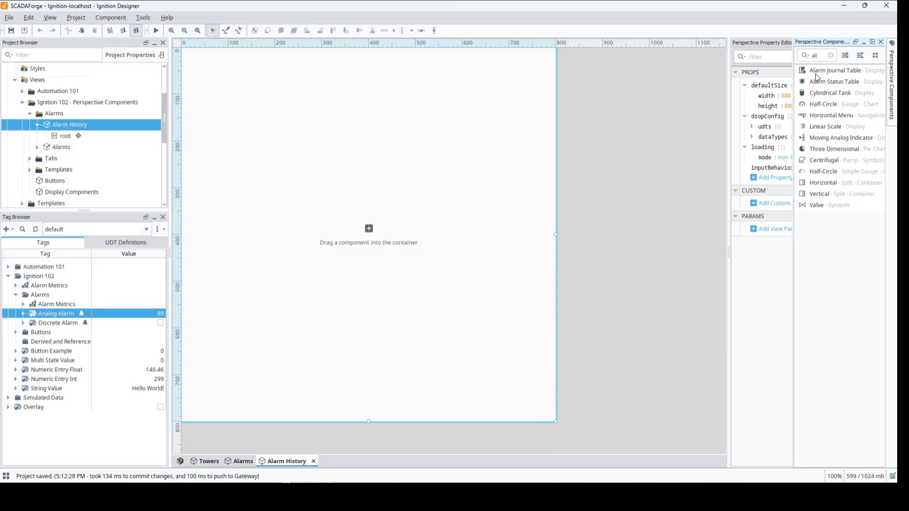
{"action": "left_click_drag", "start_coordinate": [828, 71], "coordinate": [310, 120]}
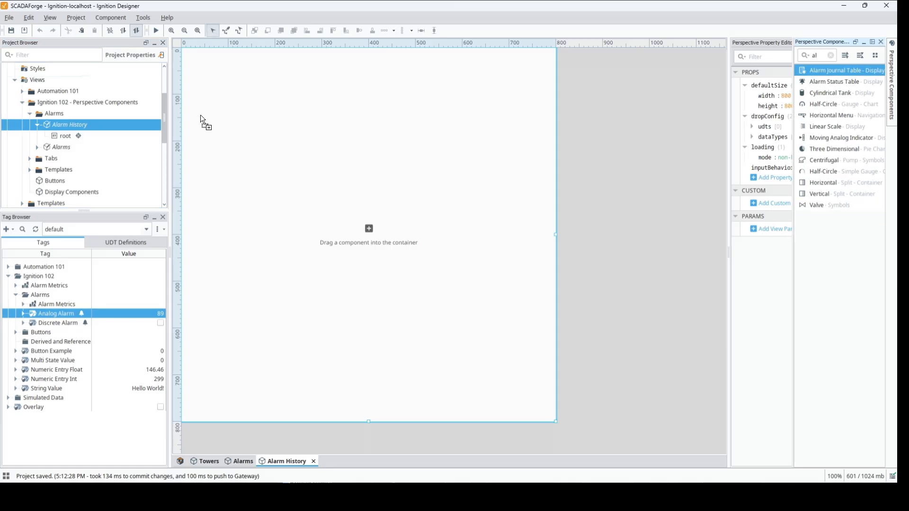
{"action": "left_click_drag", "start_coordinate": [200, 115], "coordinate": [201, 115]}
{"action": "left_click", "coordinate": [552, 240]}
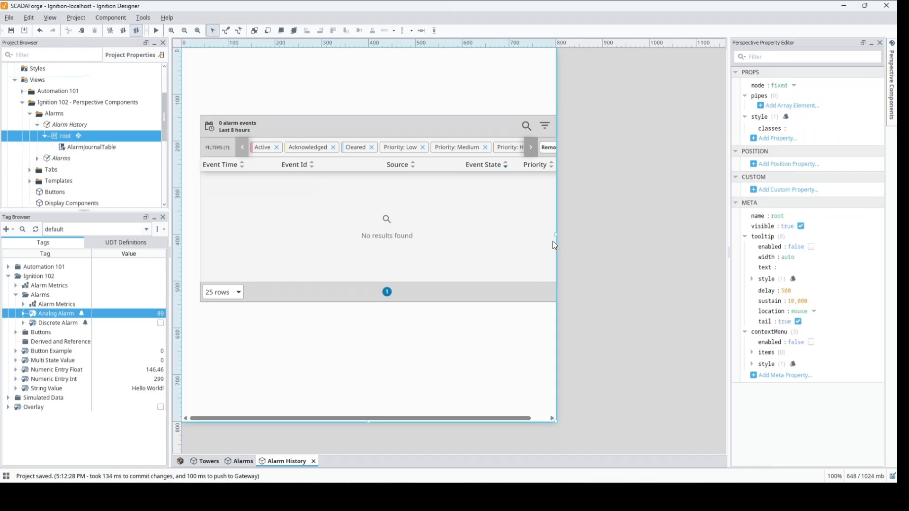
{"action": "left_click_drag", "start_coordinate": [556, 235], "coordinate": [629, 237]}
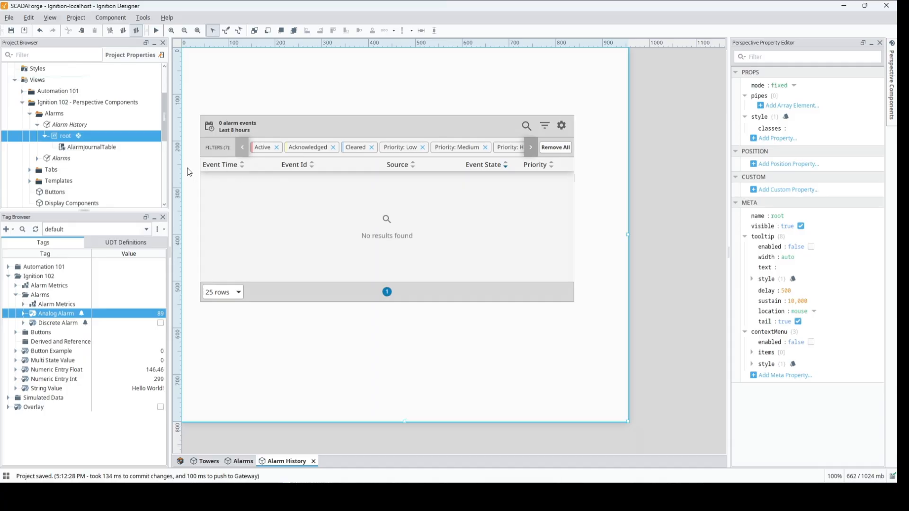
Set the alarm journal table's refreshRate to 2,000.
{"action": "left_click", "coordinate": [97, 148]}
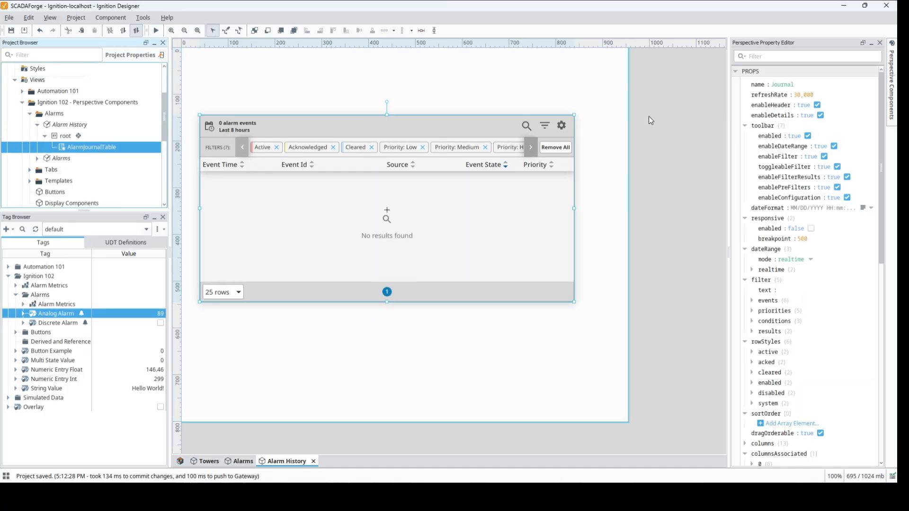
{"action": "left_click", "coordinate": [798, 95]}
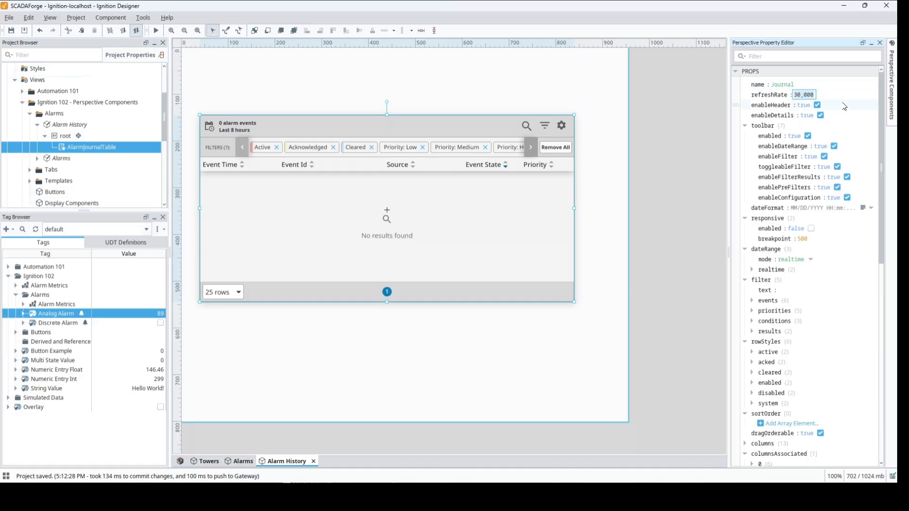
{"action": "left_click", "coordinate": [801, 93]}
{"action": "key", "text": "BackSpace"}
{"action": "key", "text": "BackSpace"}
{"action": "type", "text": "2"}
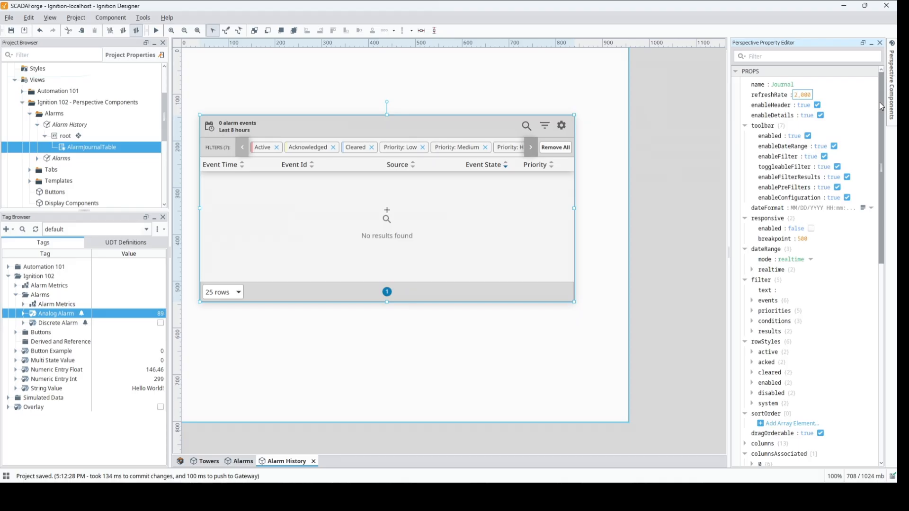
Try the historical mode for the journal table's dateRange, look at its start and end date properties, and return the mode to realtime.
{"action": "scroll", "coordinate": [882, 112], "scroll_direction": "down", "scroll_amount": 6}
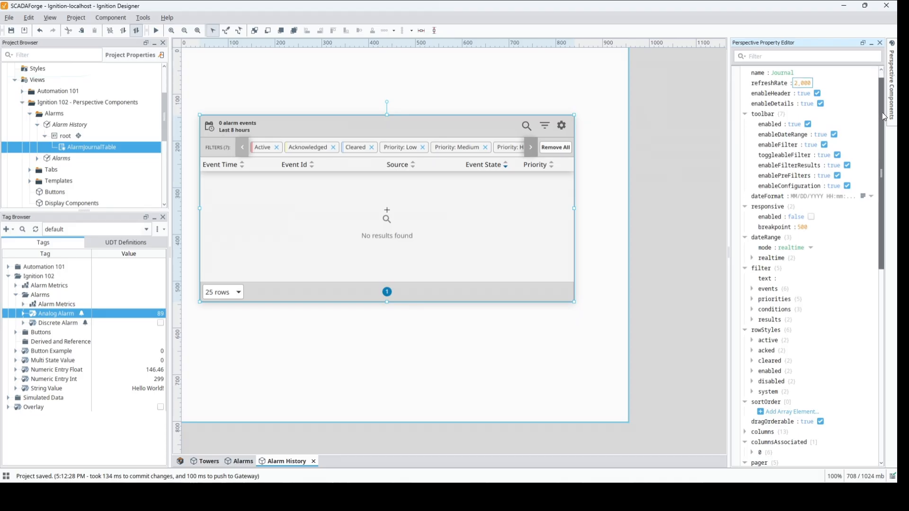
{"action": "scroll", "coordinate": [878, 206], "scroll_direction": "down", "scroll_amount": 5}
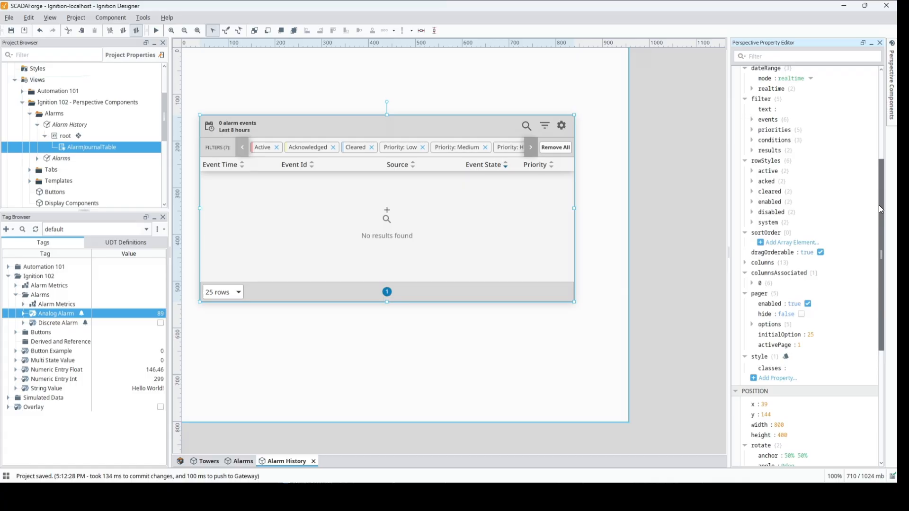
{"action": "scroll", "coordinate": [881, 199], "scroll_direction": "up", "scroll_amount": 4}
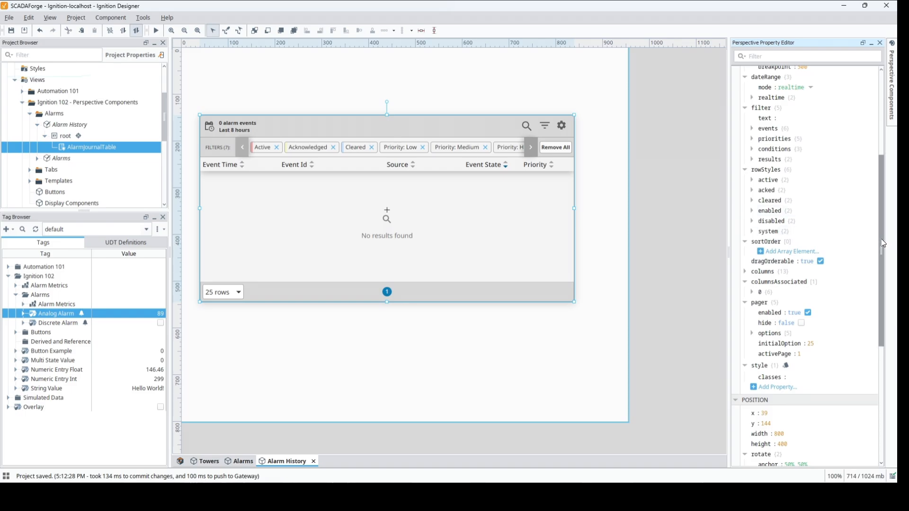
{"action": "left_click_drag", "start_coordinate": [883, 244], "coordinate": [876, 152]}
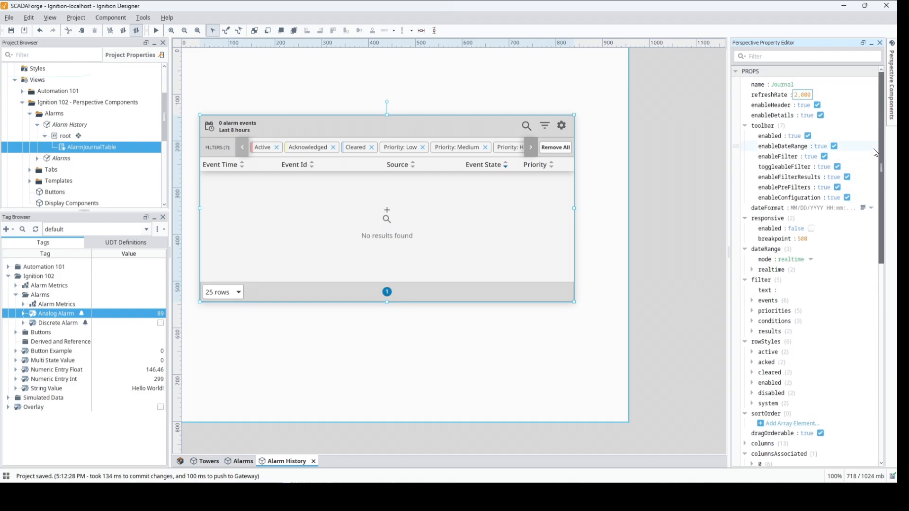
{"action": "left_click", "coordinate": [752, 269]}
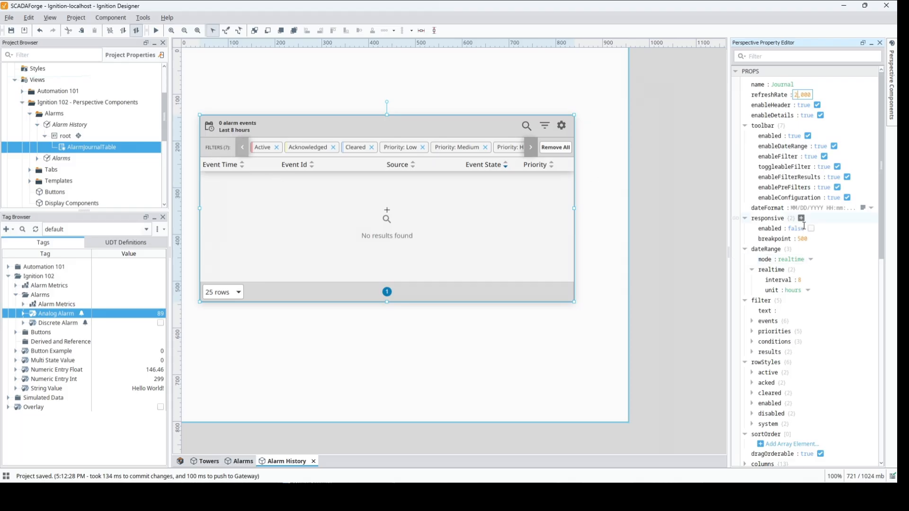
{"action": "left_click", "coordinate": [811, 259]}
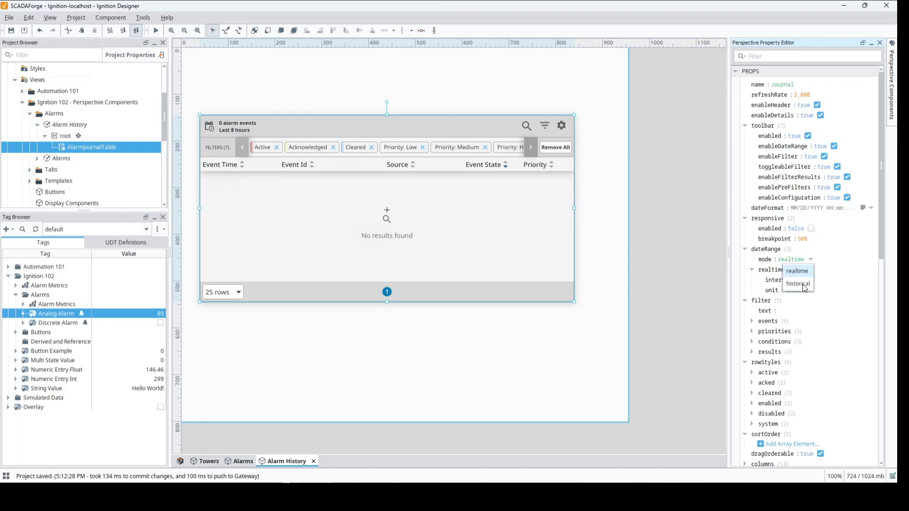
{"action": "left_click", "coordinate": [800, 284]}
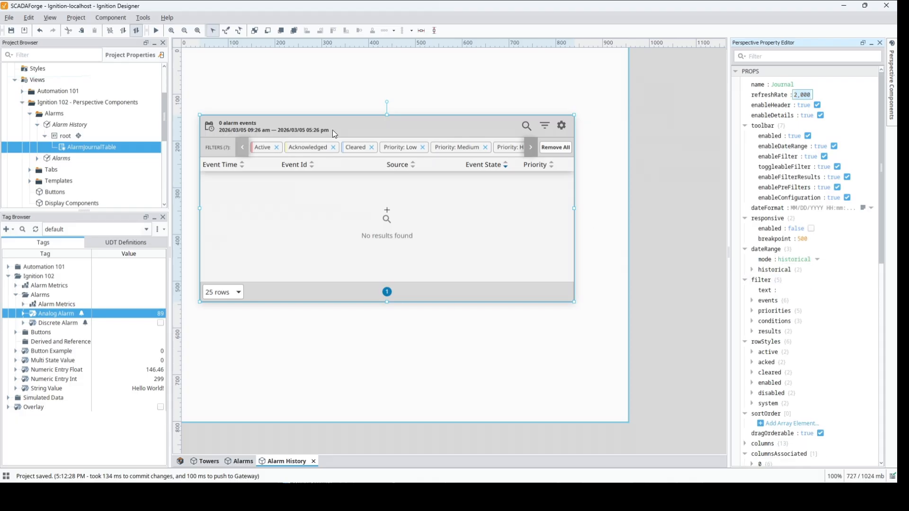
{"action": "left_click", "coordinate": [752, 269]}
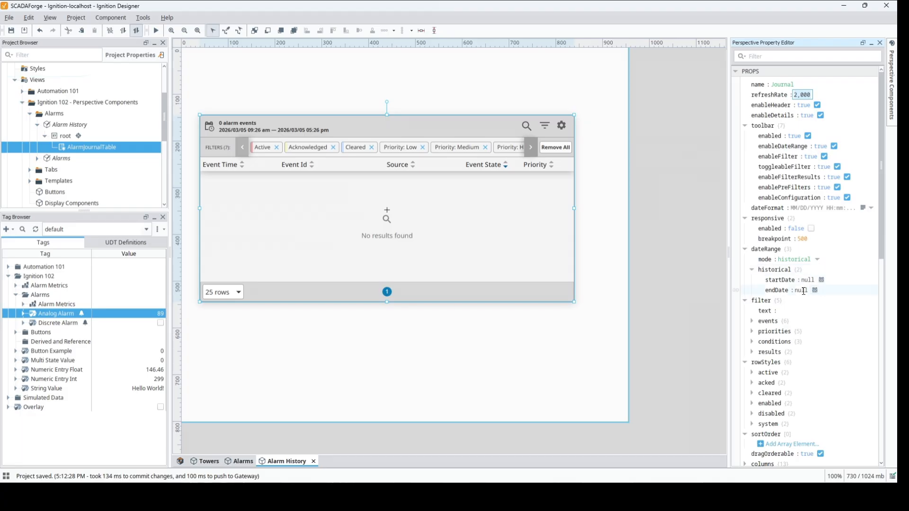
{"action": "left_click", "coordinate": [817, 261]}
{"action": "left_click", "coordinate": [798, 277]}
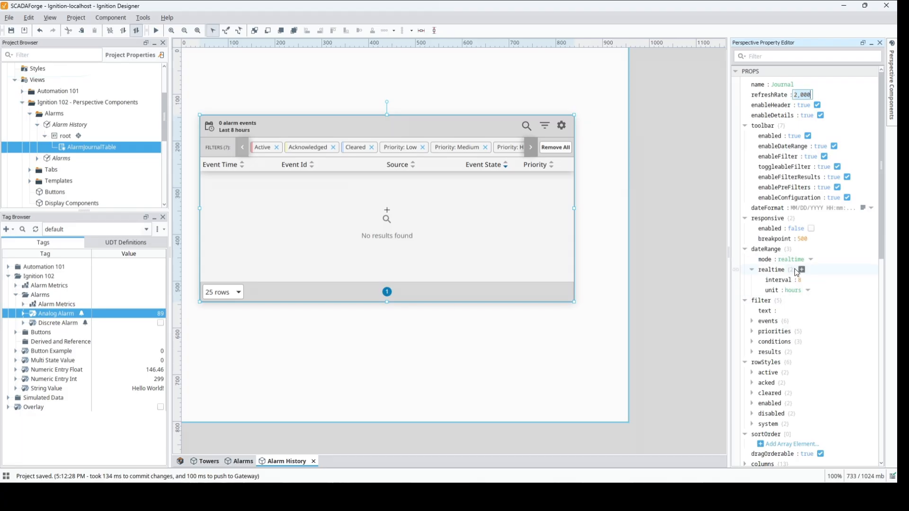
Preview the view and set the journal table's name property to "Alarm Journal" to load the stored alarm events.
{"action": "key", "text": "F5"}
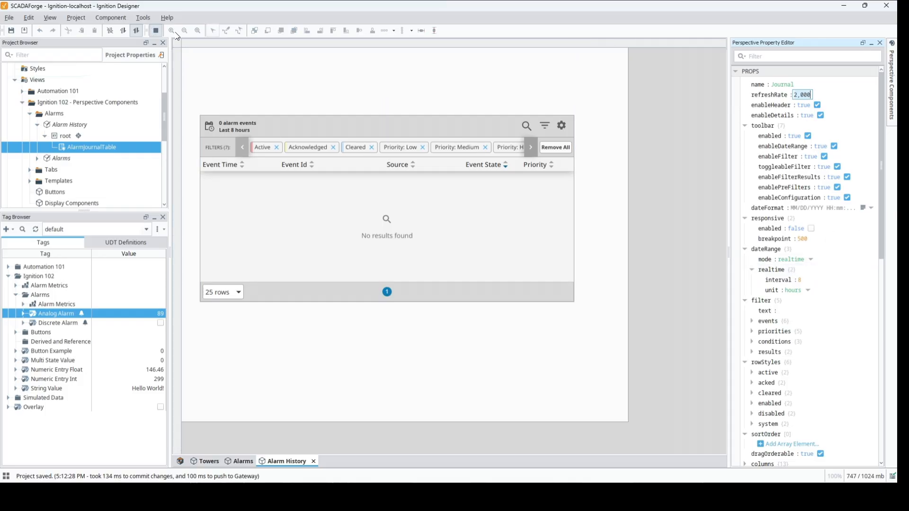
{"action": "left_click", "coordinate": [781, 84]}
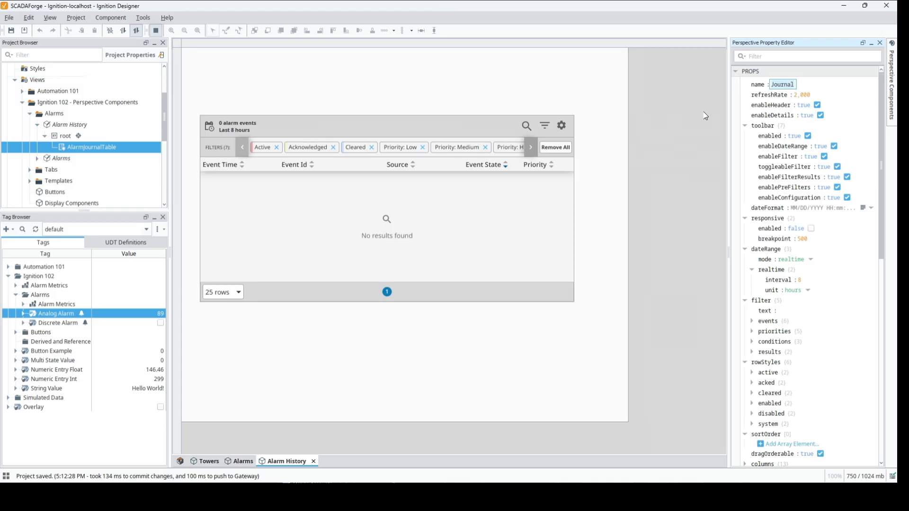
{"action": "key", "text": "ctrl+a"}
{"action": "type", "text": "Alarm Journal"}
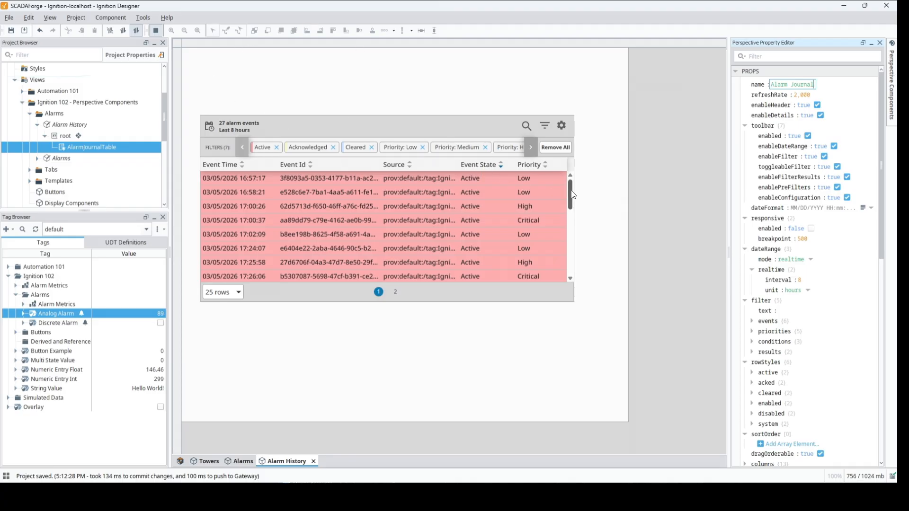
Hide the journal table's Source and Event Id columns, show the Label column, and place it directly after Event Time.
{"action": "mouse_move", "coordinate": [572, 196]}
{"action": "left_mouse_down"}
{"action": "mouse_move", "coordinate": [571, 237]}
{"action": "mouse_move", "coordinate": [570, 182]}
{"action": "left_mouse_up"}
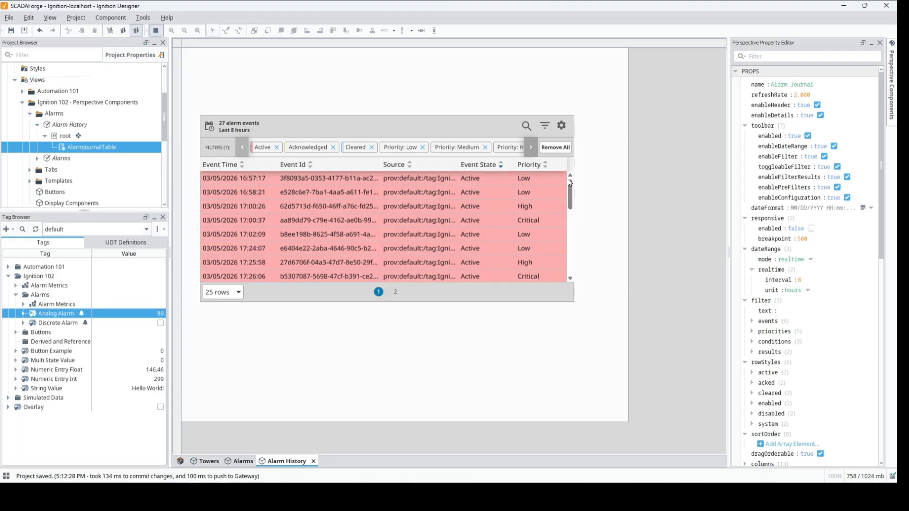
{"action": "right_click", "coordinate": [392, 165]}
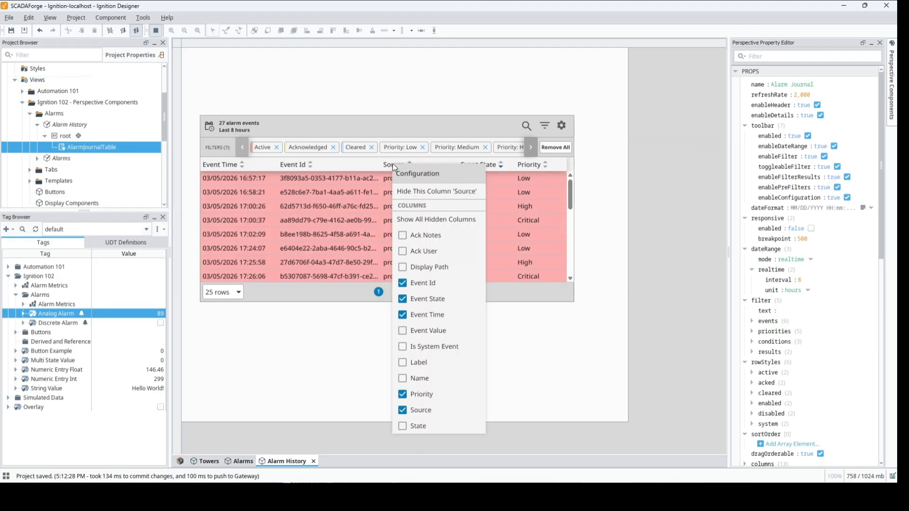
{"action": "left_click", "coordinate": [402, 410]}
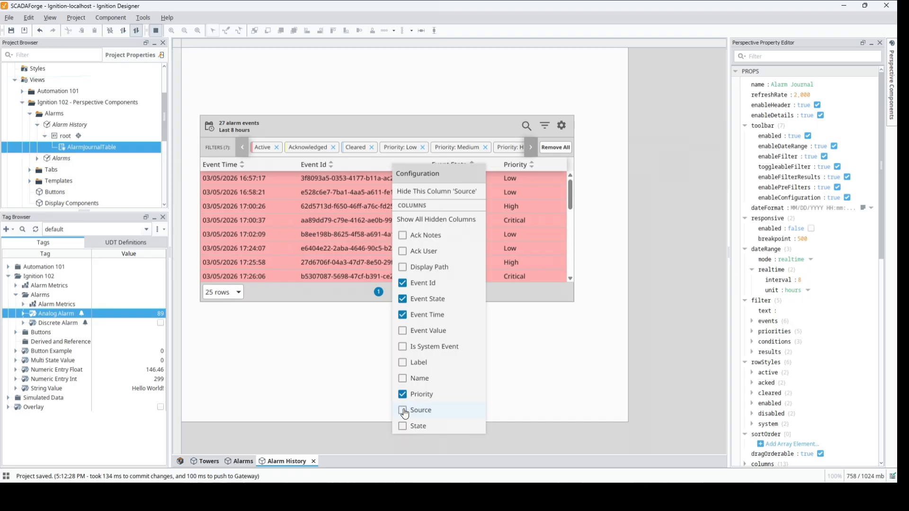
{"action": "left_click", "coordinate": [402, 363]}
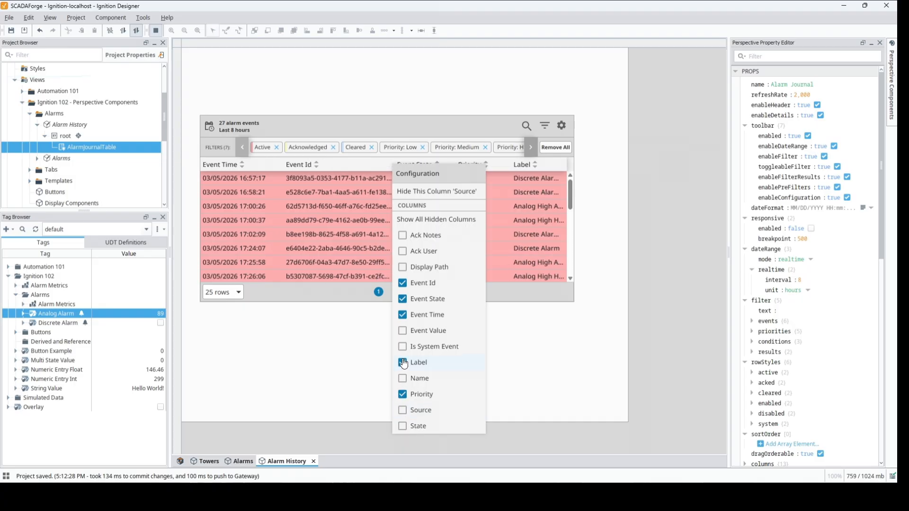
{"action": "left_click", "coordinate": [402, 283]}
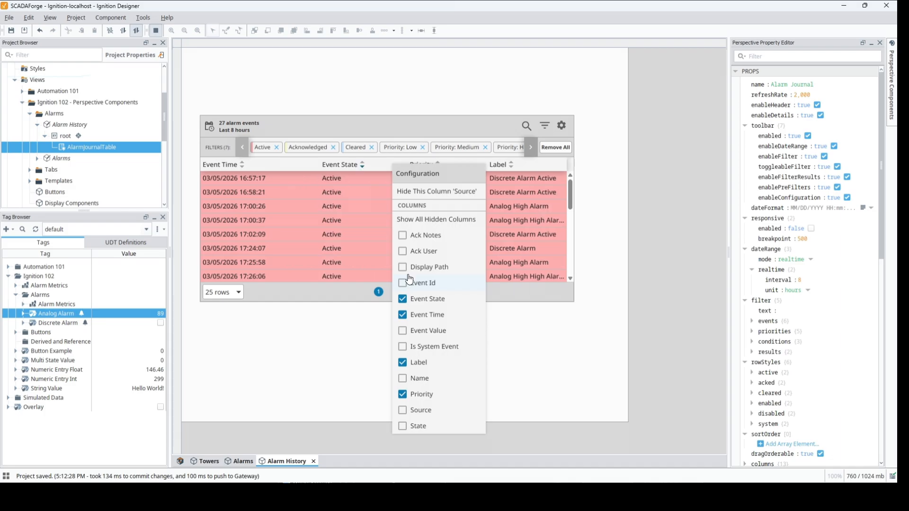
{"action": "left_click", "coordinate": [348, 291]}
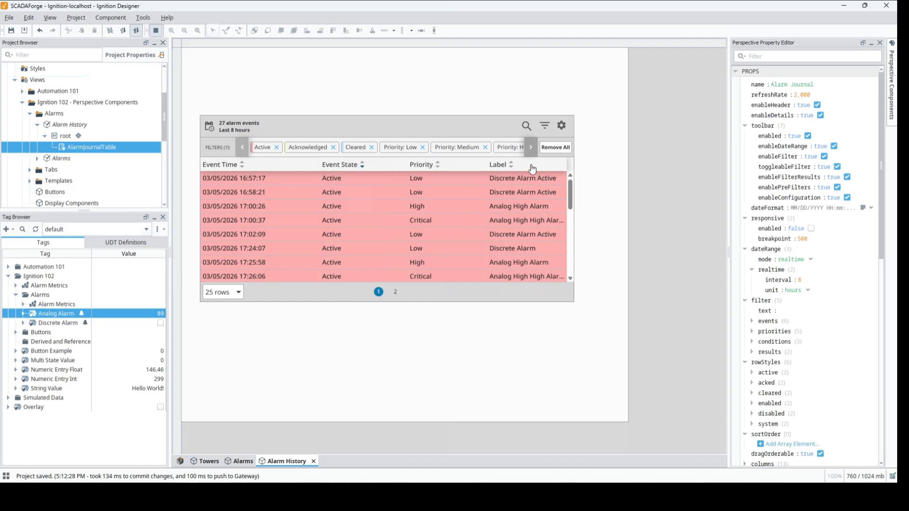
{"action": "left_click_drag", "start_coordinate": [525, 166], "coordinate": [339, 170]}
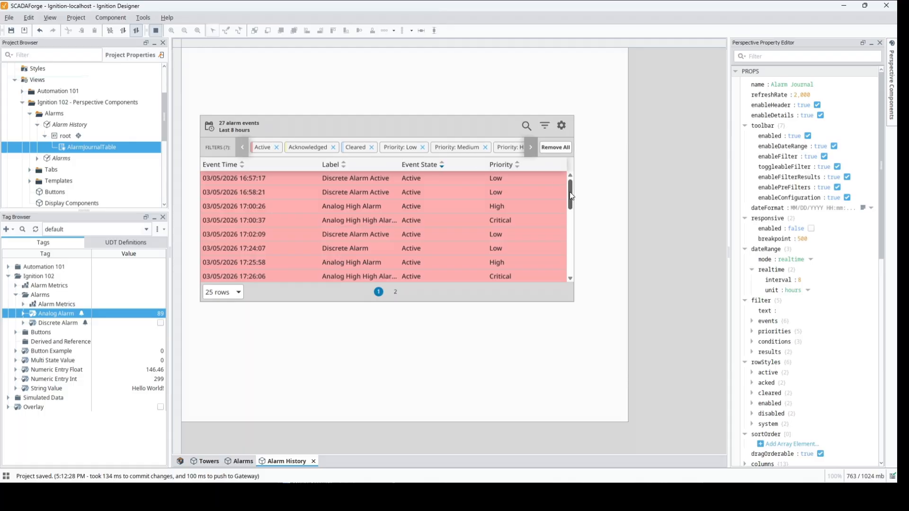
Sort the journal table's alarm events by Event Time with the newest first.
{"action": "left_click_drag", "start_coordinate": [569, 191], "coordinate": [568, 272]}
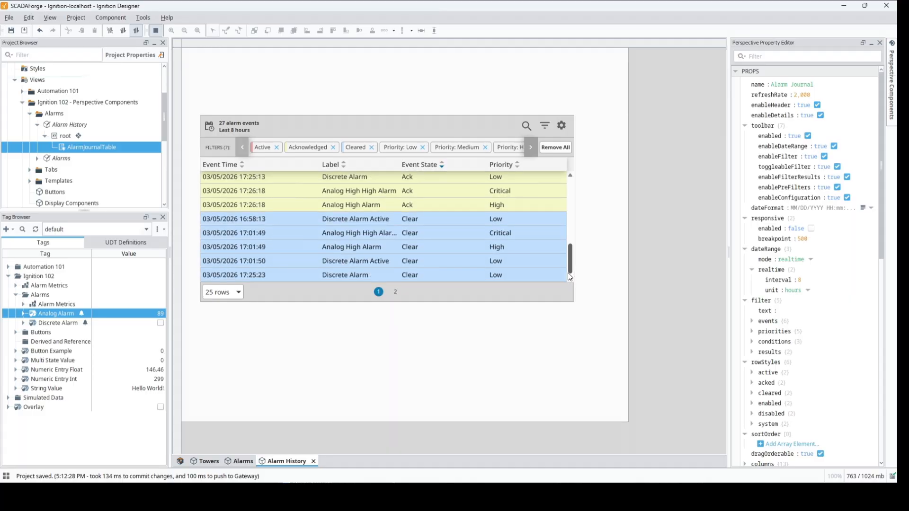
{"action": "scroll", "coordinate": [565, 254], "scroll_direction": "up", "scroll_amount": 5}
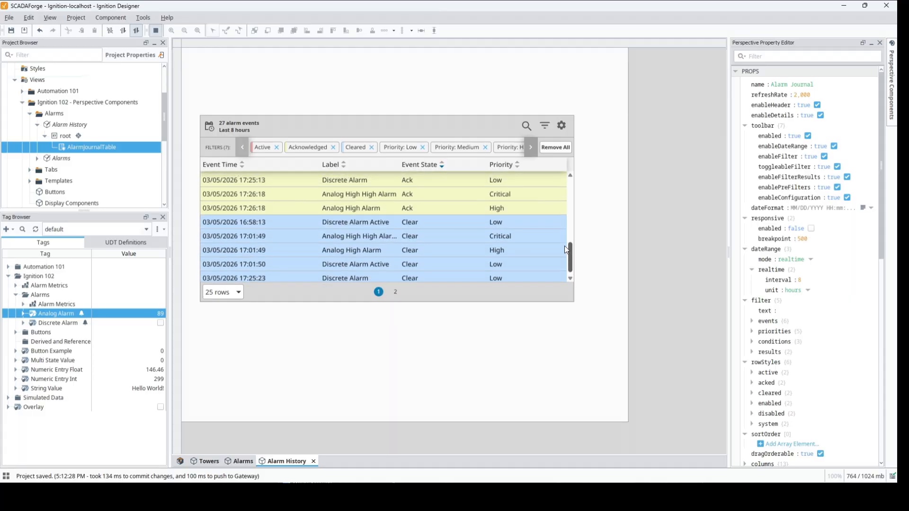
{"action": "scroll", "coordinate": [564, 225], "scroll_direction": "up", "scroll_amount": 5}
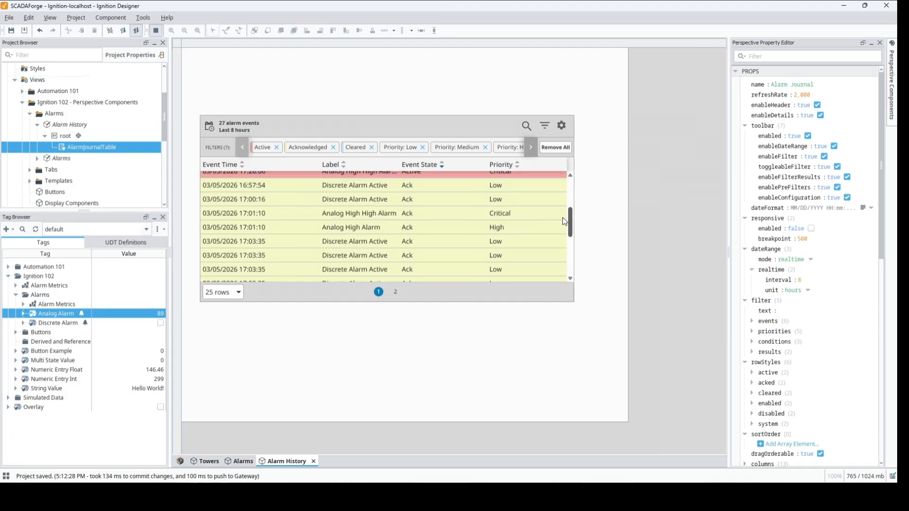
{"action": "scroll", "coordinate": [562, 207], "scroll_direction": "down", "scroll_amount": 8}
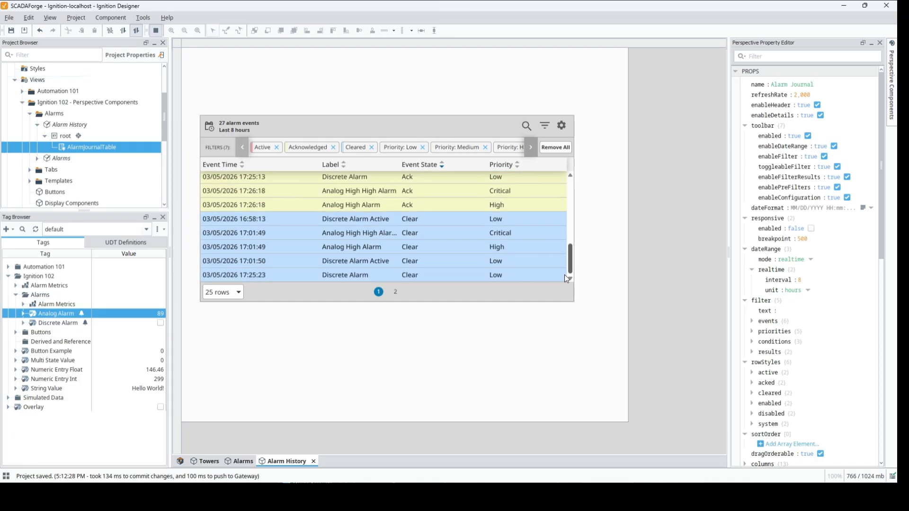
{"action": "left_click", "coordinate": [251, 166]}
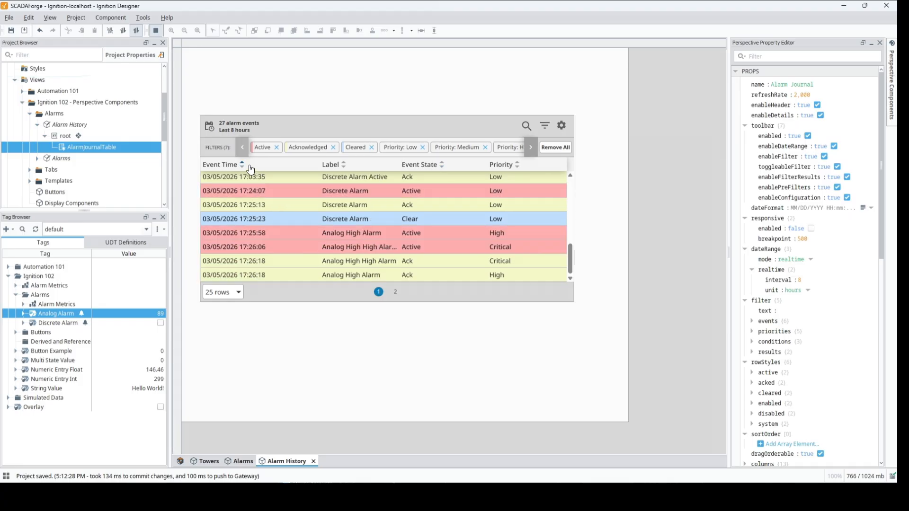
{"action": "left_click_drag", "start_coordinate": [569, 261], "coordinate": [566, 183]}
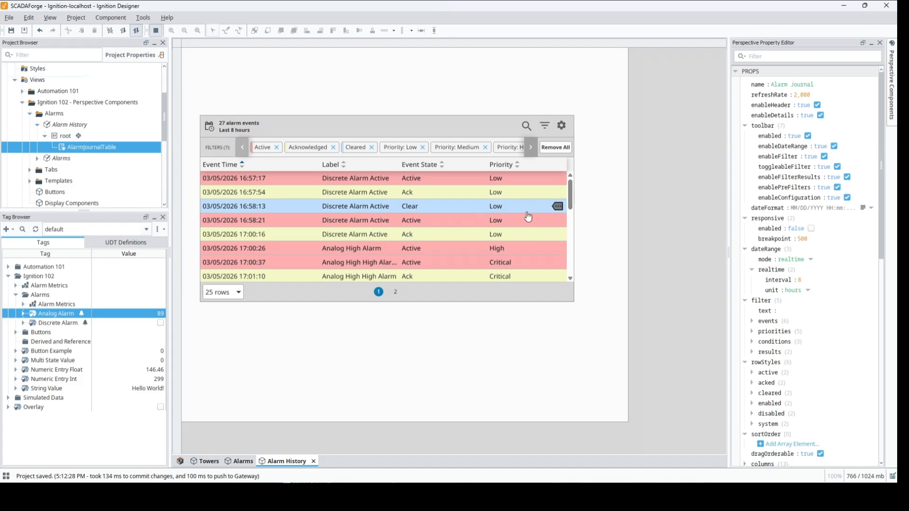
{"action": "left_click", "coordinate": [235, 166]}
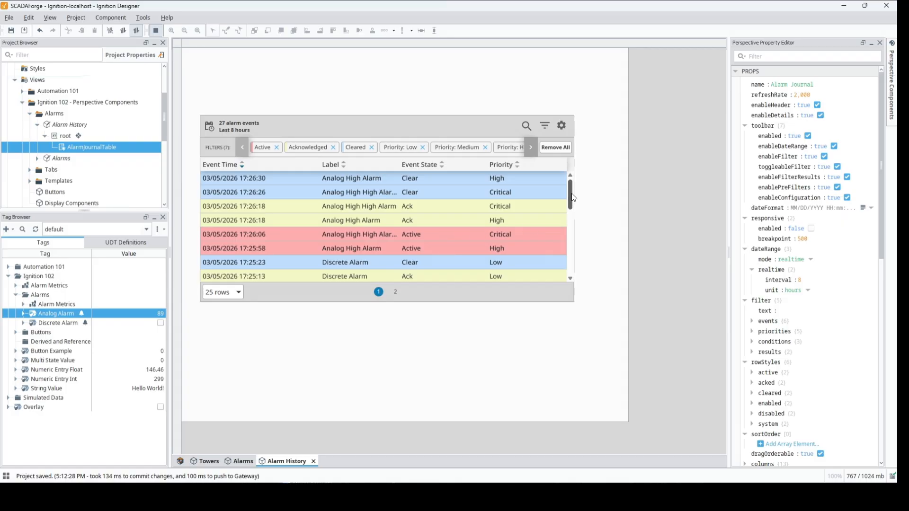
{"action": "mouse_move", "coordinate": [573, 198]}
{"action": "left_mouse_down"}
{"action": "mouse_move", "coordinate": [576, 228]}
{"action": "mouse_move", "coordinate": [573, 185]}
{"action": "left_mouse_up"}
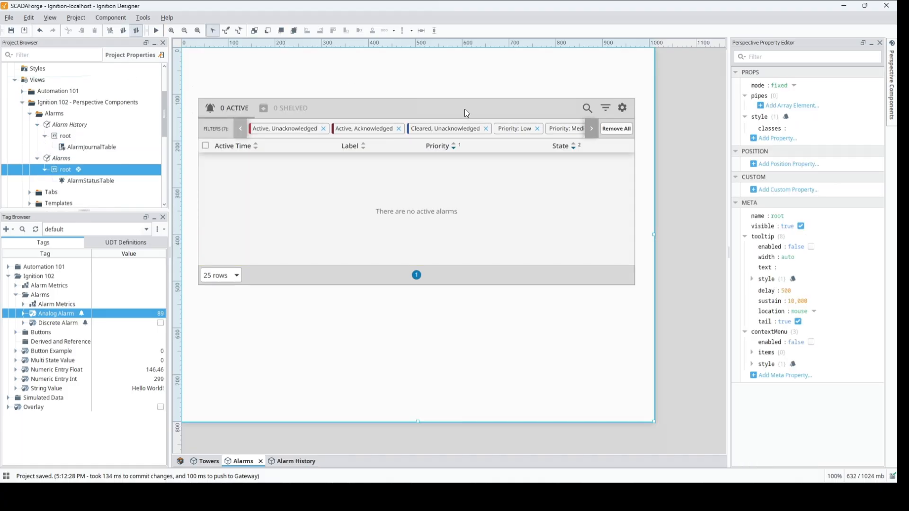
Add an Alarm Journal Table to the Alarms view and place it centred over the alarm status table.
{"action": "left_click", "coordinate": [892, 95]}
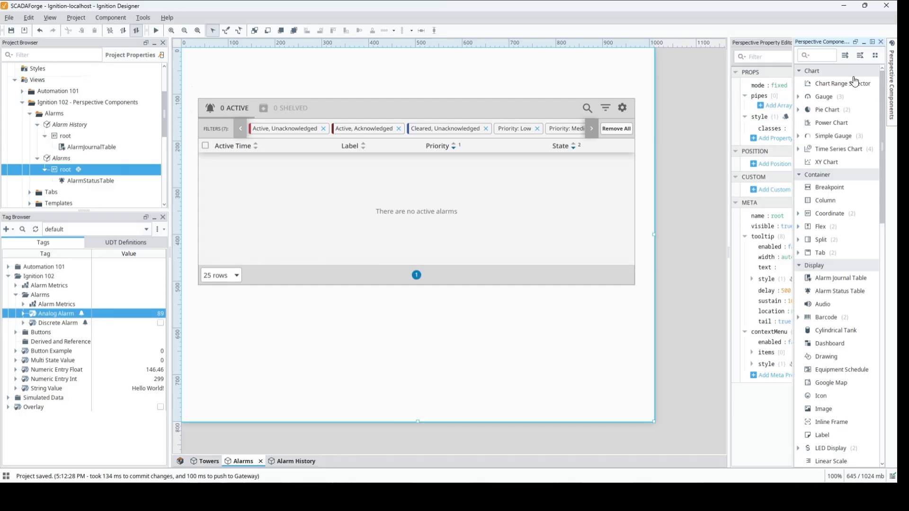
{"action": "type", "text": "al"}
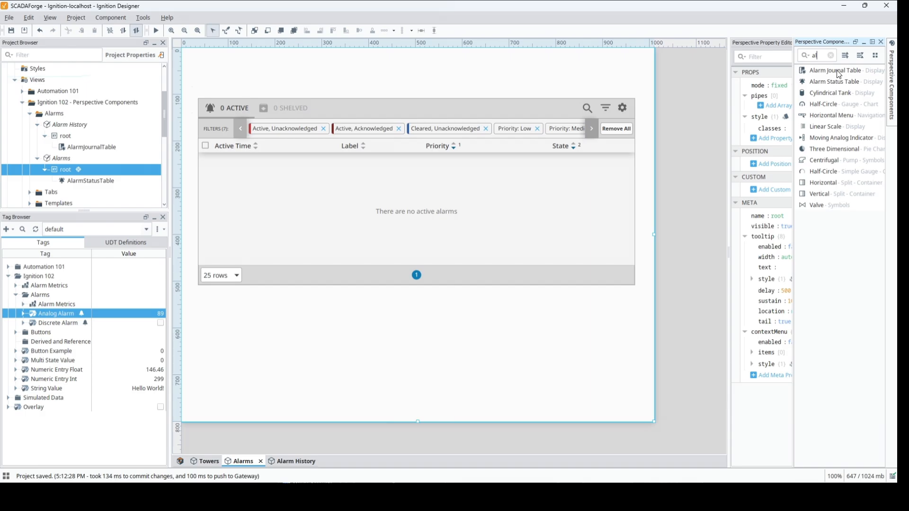
{"action": "left_click_drag", "start_coordinate": [836, 71], "coordinate": [197, 120]}
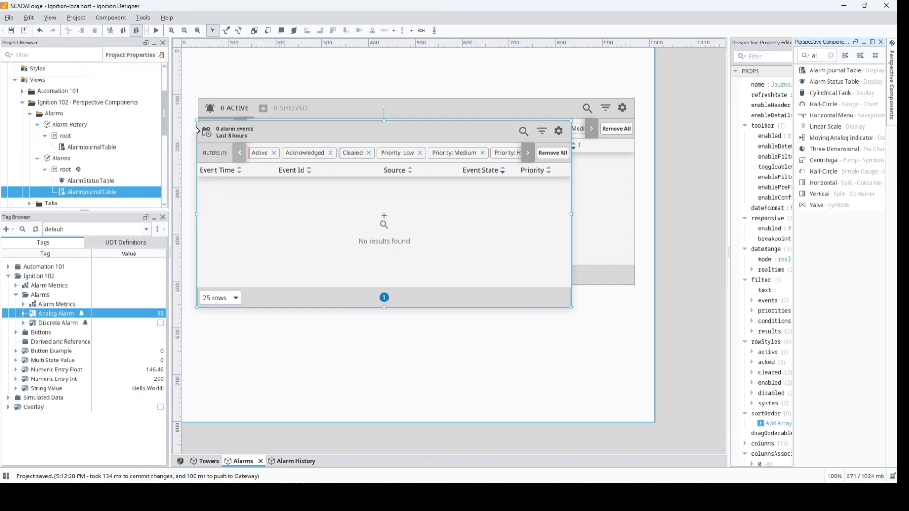
{"action": "left_click_drag", "start_coordinate": [299, 136], "coordinate": [343, 114]}
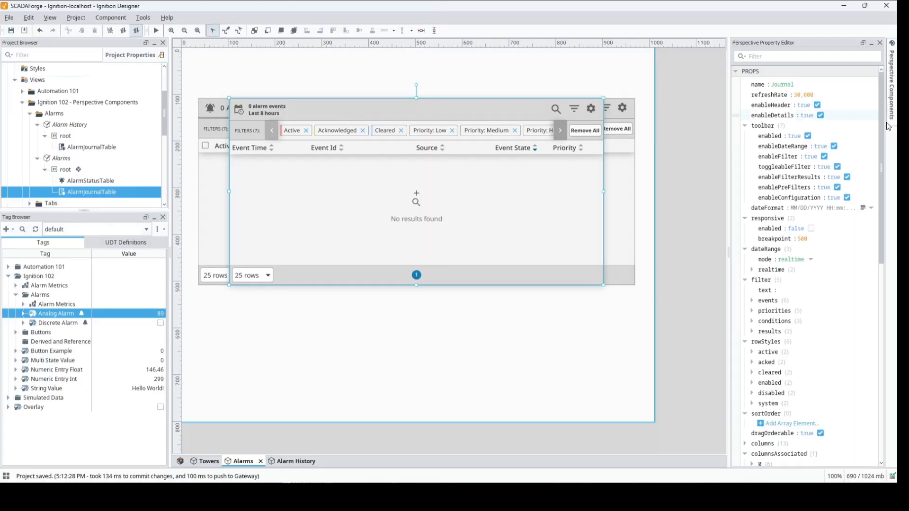
Add a checkbox below the alarm tables and set its text to "Alarm History".
{"action": "left_click", "coordinate": [891, 85]}
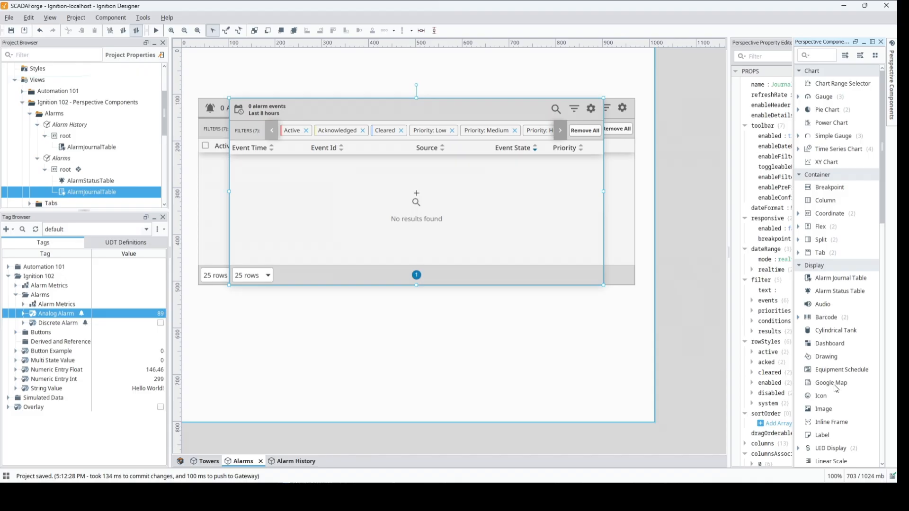
{"action": "left_click", "coordinate": [800, 266]}
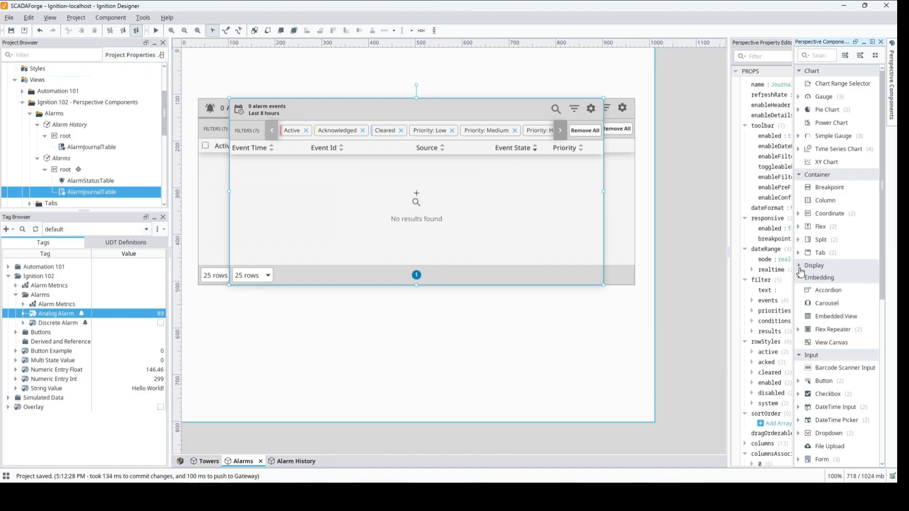
{"action": "left_click_drag", "start_coordinate": [819, 394], "coordinate": [503, 349]}
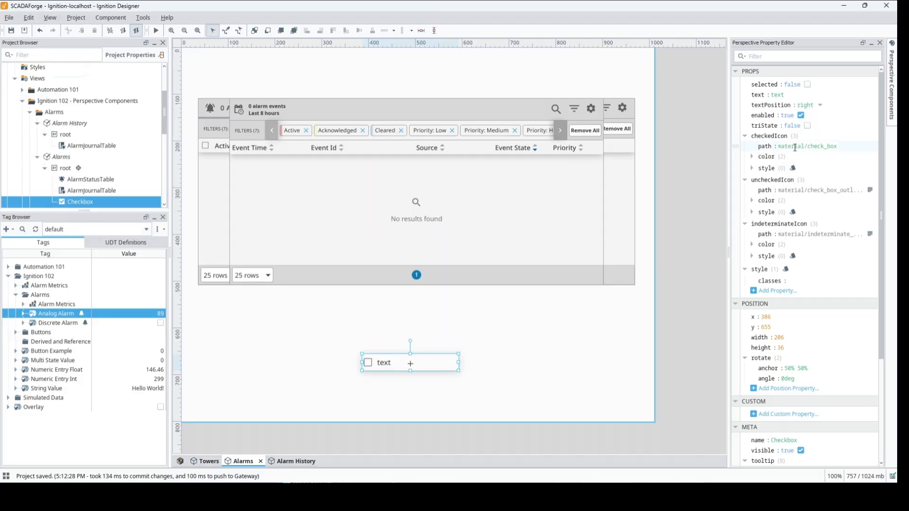
{"action": "left_click", "coordinate": [776, 95]}
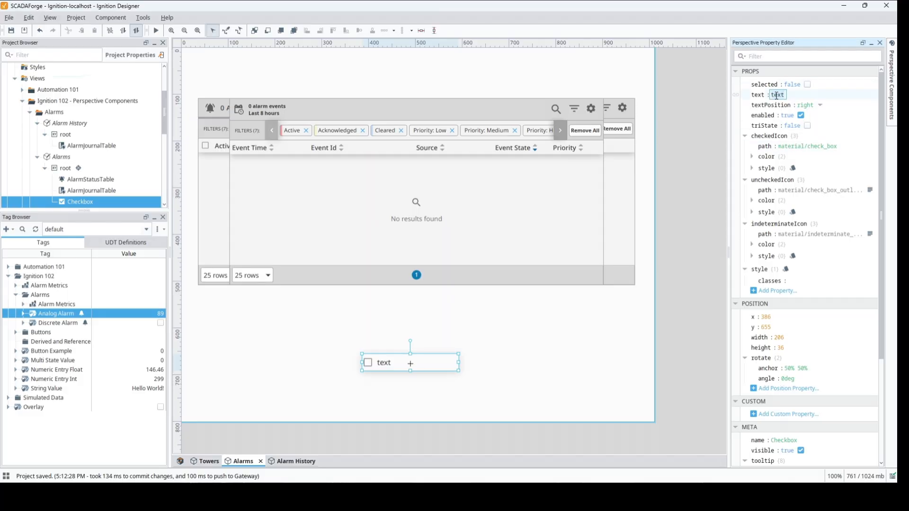
{"action": "type", "text": "Alarm History"}
{"action": "key", "text": "Return"}
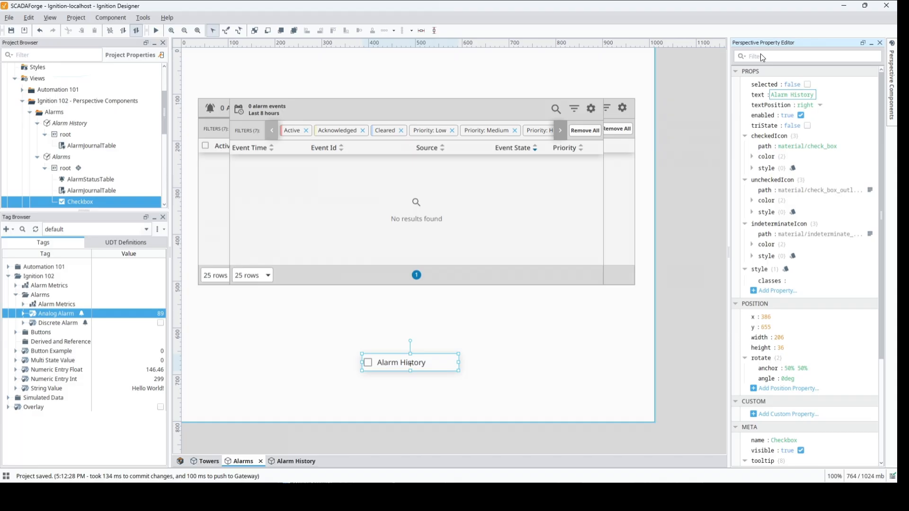
Set the name property of the Alarms view's journal table to "Alarm Journal".
{"action": "left_click", "coordinate": [414, 180]}
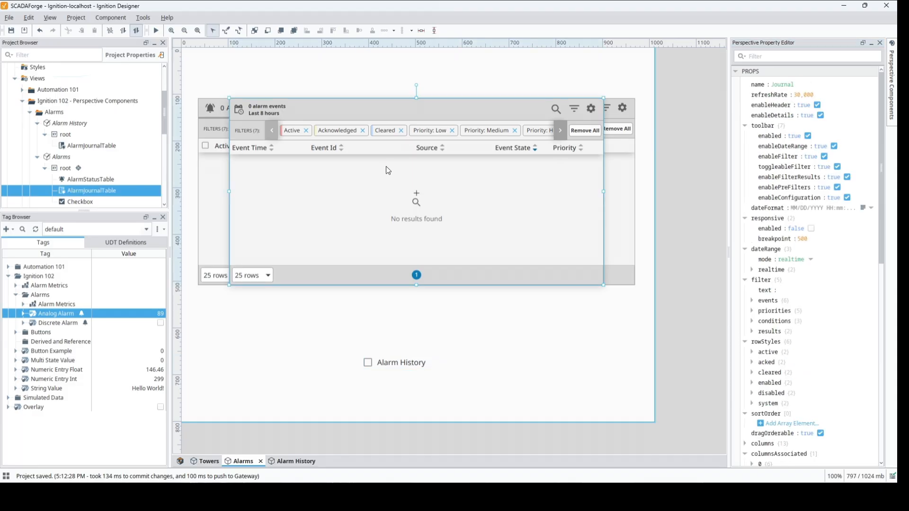
{"action": "left_click", "coordinate": [755, 85]}
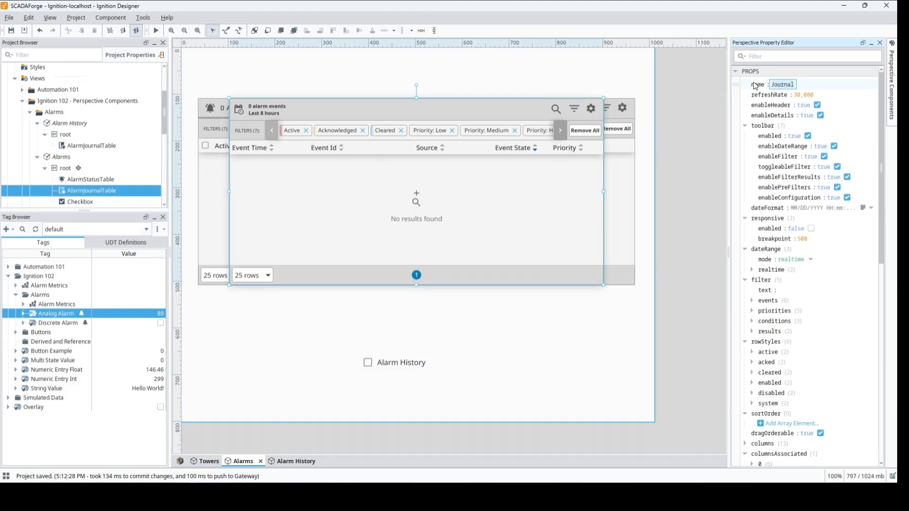
{"action": "type", "text": "Alarm"}
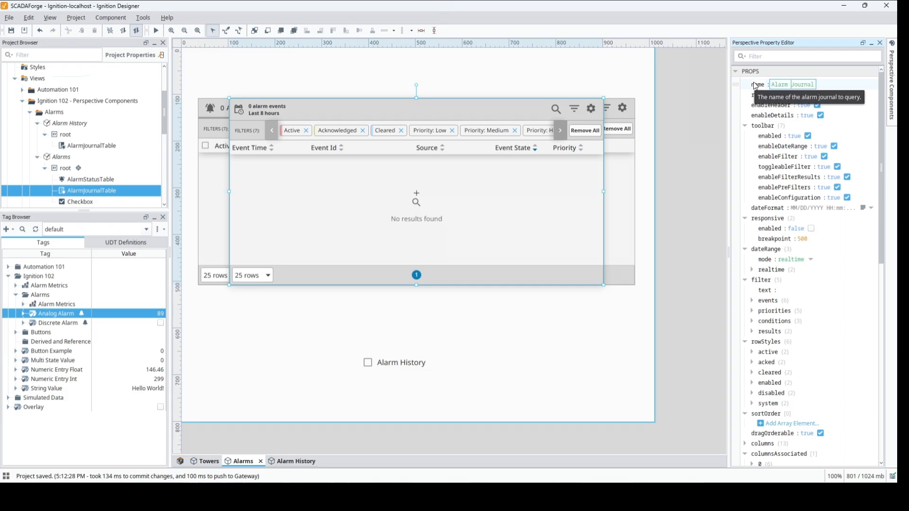
{"action": "key", "text": "Return"}
Bind the journal table's meta visible property to the Alarm History checkbox's selected property.
{"action": "scroll", "coordinate": [805, 247], "scroll_direction": "down", "scroll_amount": 10}
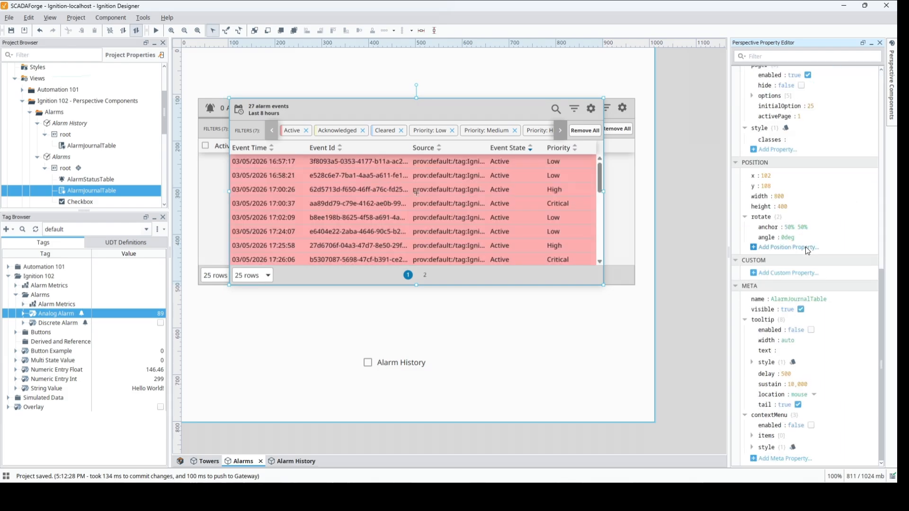
{"action": "left_click", "coordinate": [735, 308]}
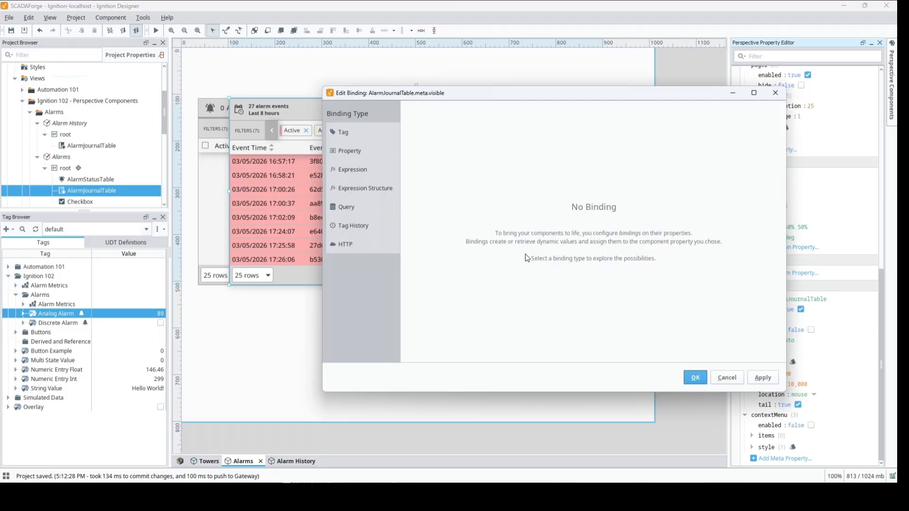
{"action": "left_click", "coordinate": [350, 152]}
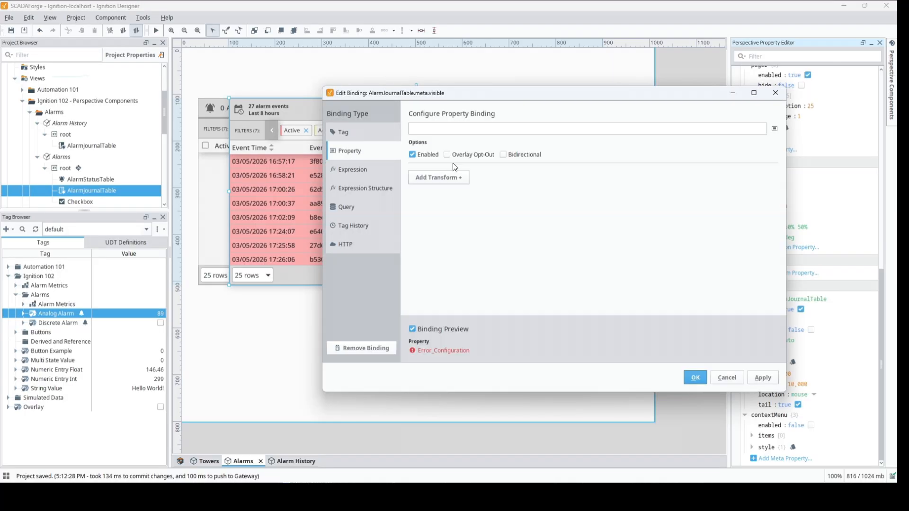
{"action": "left_click", "coordinate": [775, 129]}
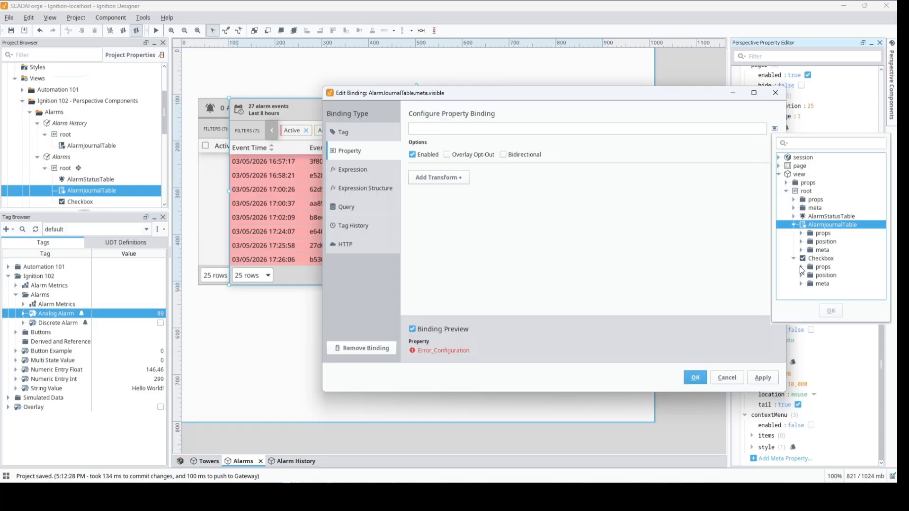
{"action": "left_click", "coordinate": [801, 267]}
{"action": "left_click", "coordinate": [817, 229]}
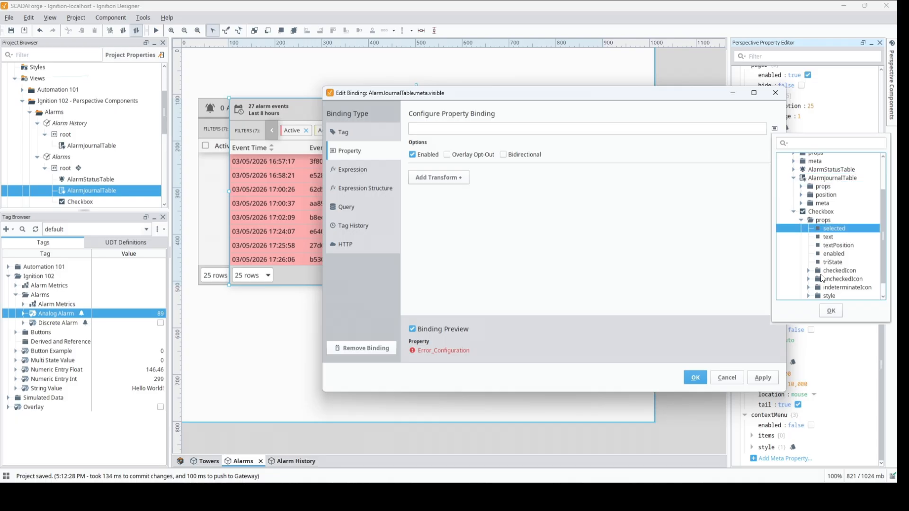
{"action": "left_click", "coordinate": [830, 311]}
{"action": "left_click", "coordinate": [702, 376]}
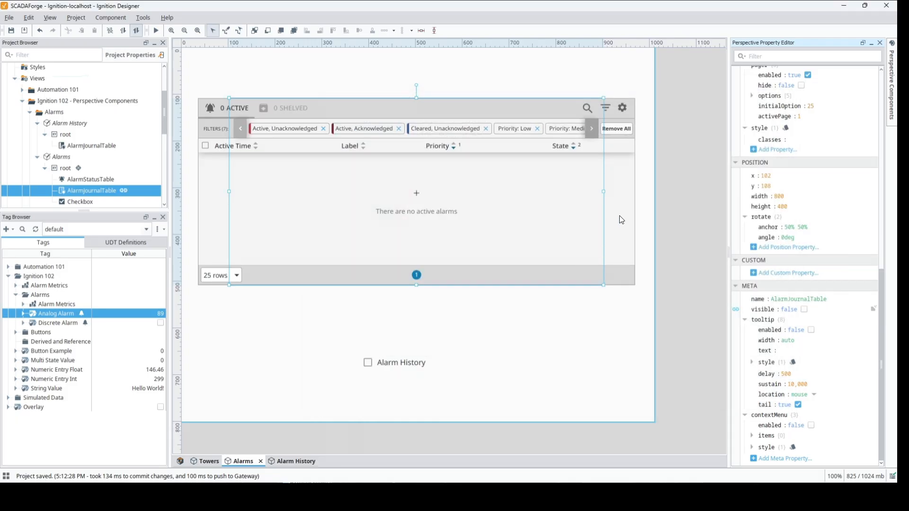
Bind the alarm status table's meta visible property to the expression !{../Checkbox.props.selected}.
{"action": "left_click", "coordinate": [621, 217]}
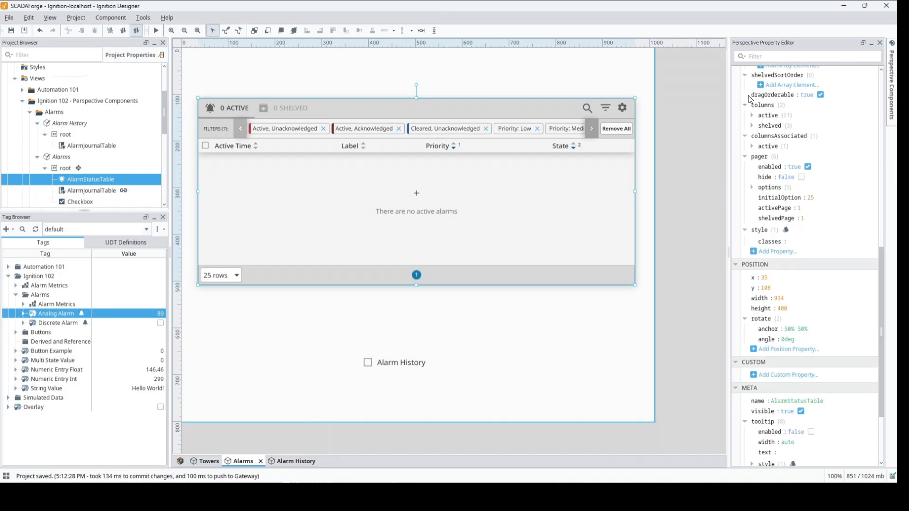
{"action": "left_click", "coordinate": [736, 415]}
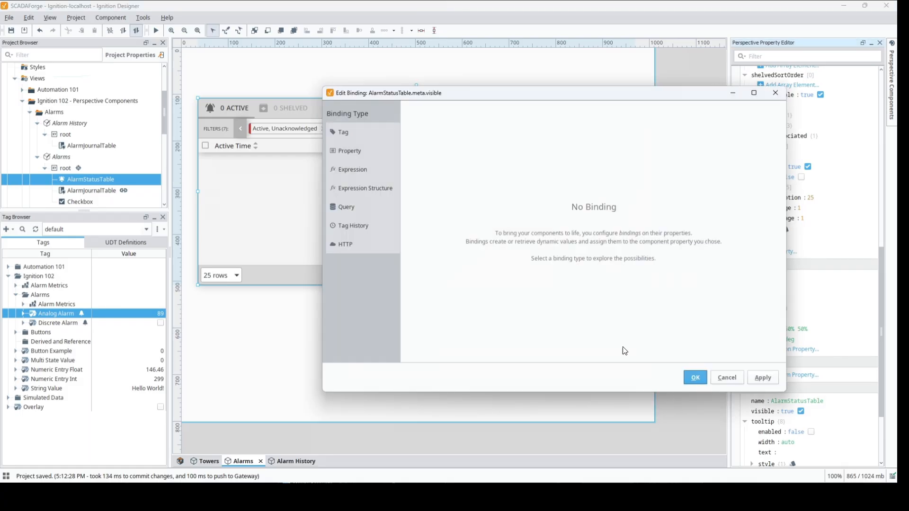
{"action": "left_click", "coordinate": [355, 170]}
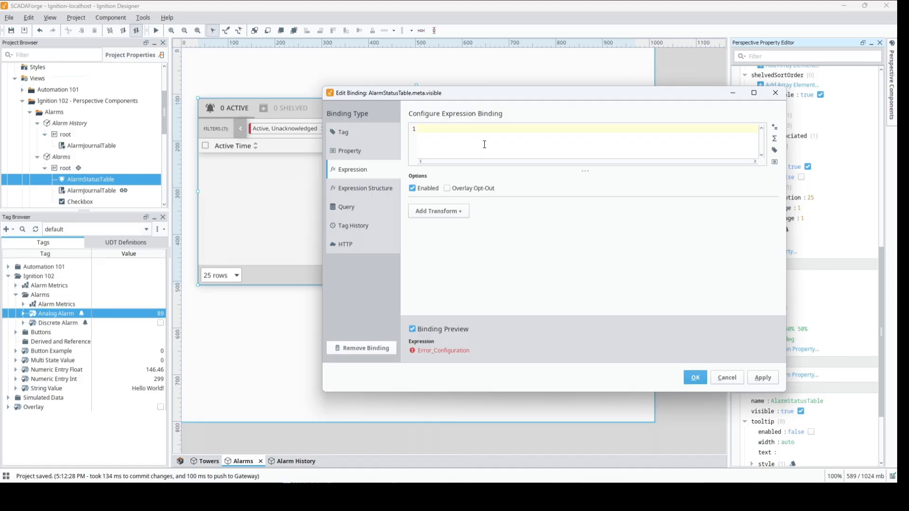
{"action": "type", "text": "!"}
{"action": "left_click", "coordinate": [774, 162]}
{"action": "left_click", "coordinate": [794, 291]}
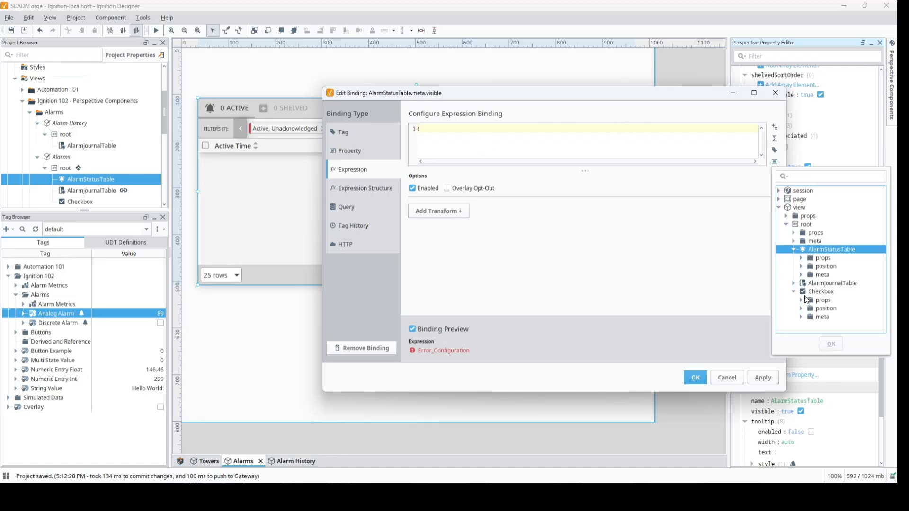
{"action": "left_click", "coordinate": [801, 300]}
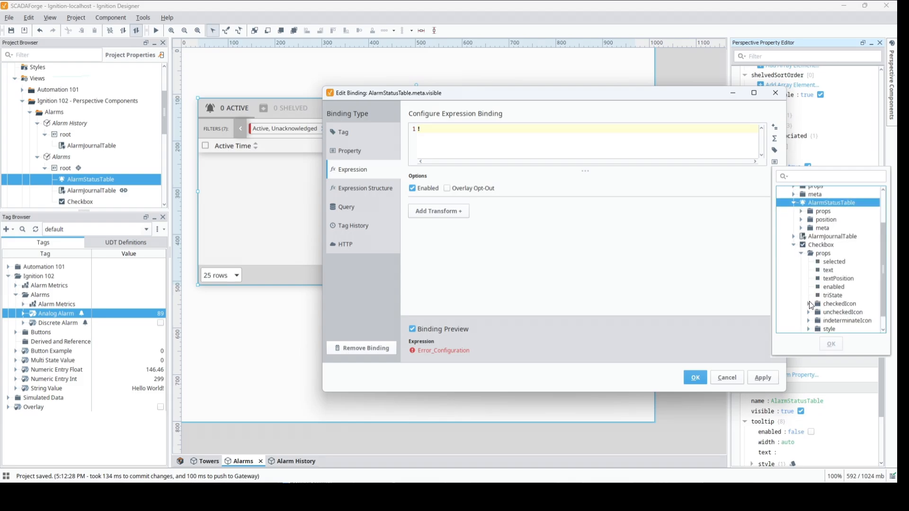
{"action": "left_click", "coordinate": [826, 261]}
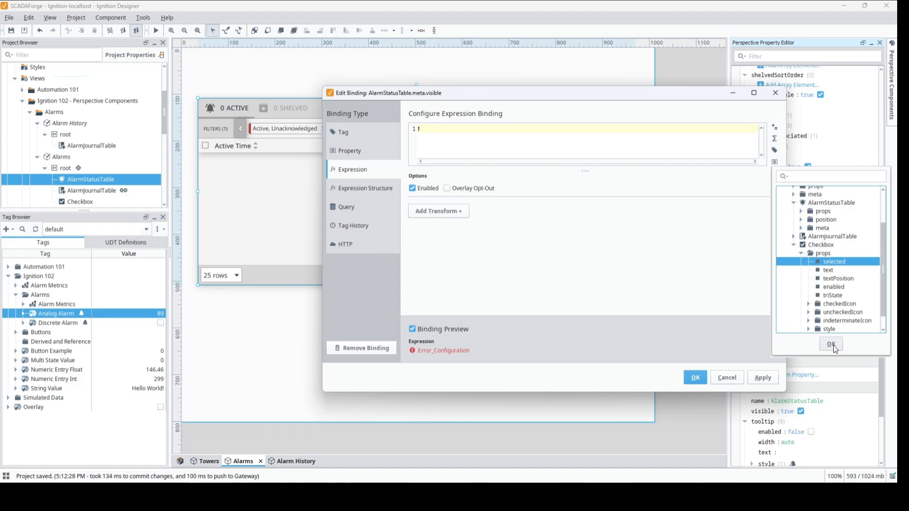
{"action": "left_click", "coordinate": [832, 346]}
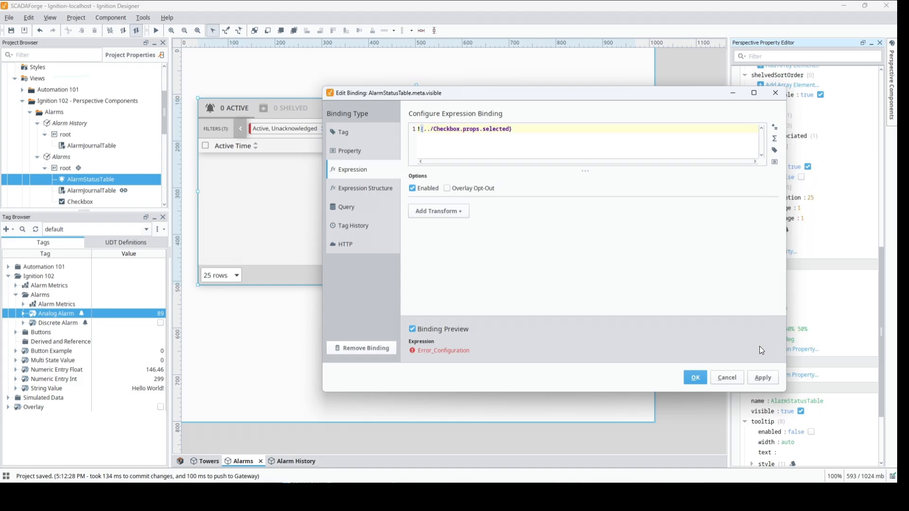
{"action": "left_click", "coordinate": [692, 377]}
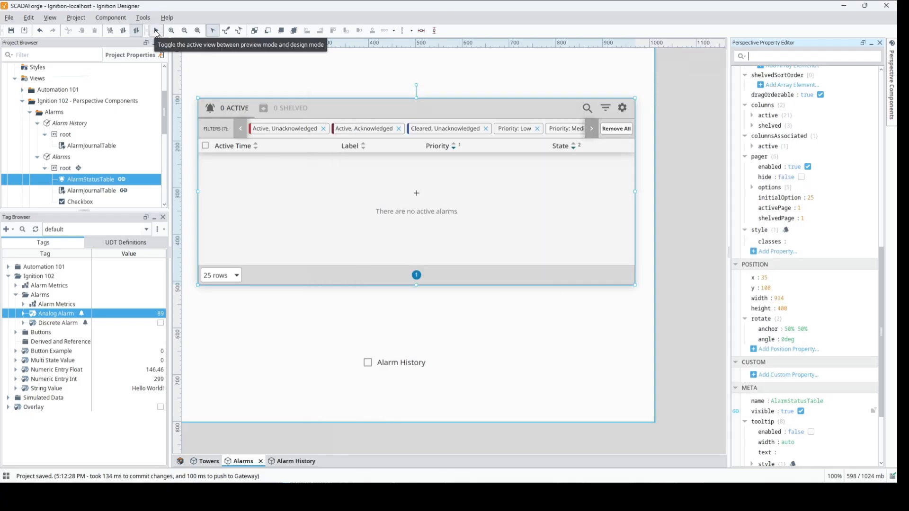
Switch the Alarms view to preview mode and test the table switching by turning the Alarm History checkbox on and off.
{"action": "left_click", "coordinate": [154, 30]}
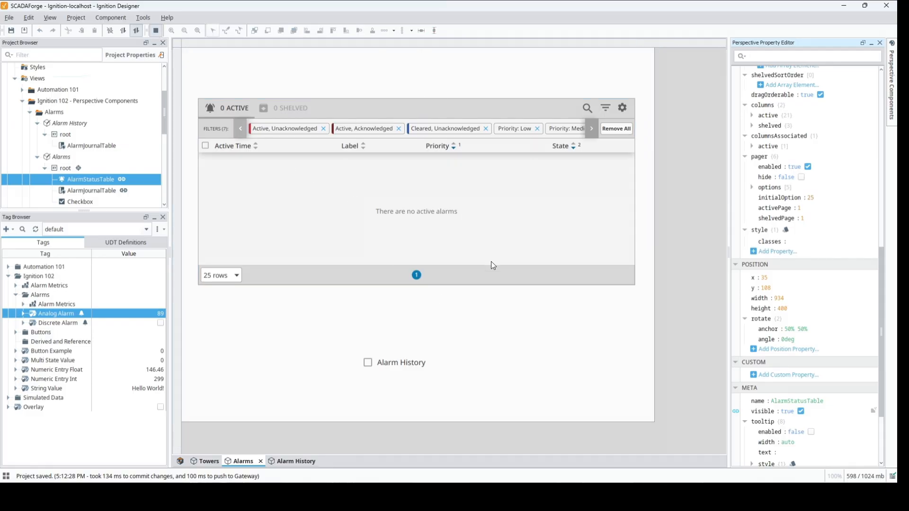
{"action": "left_click", "coordinate": [368, 365]}
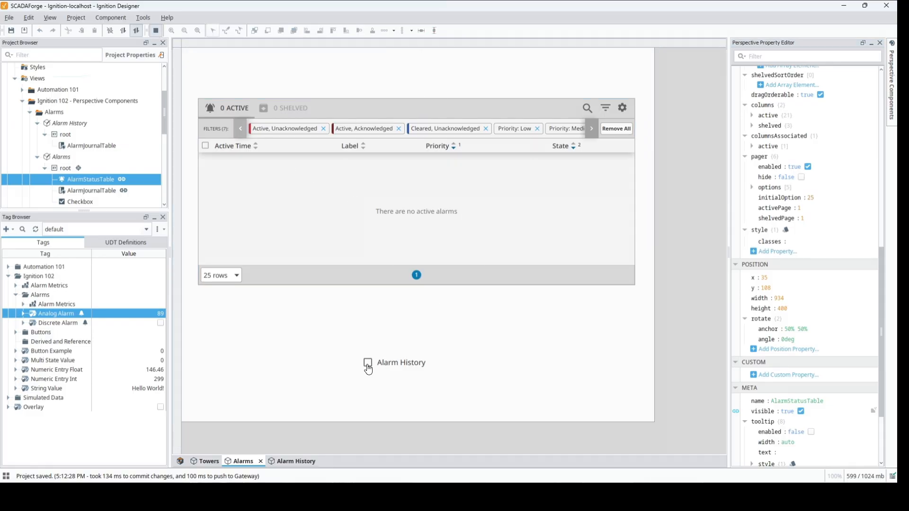
{"action": "left_click", "coordinate": [368, 365]}
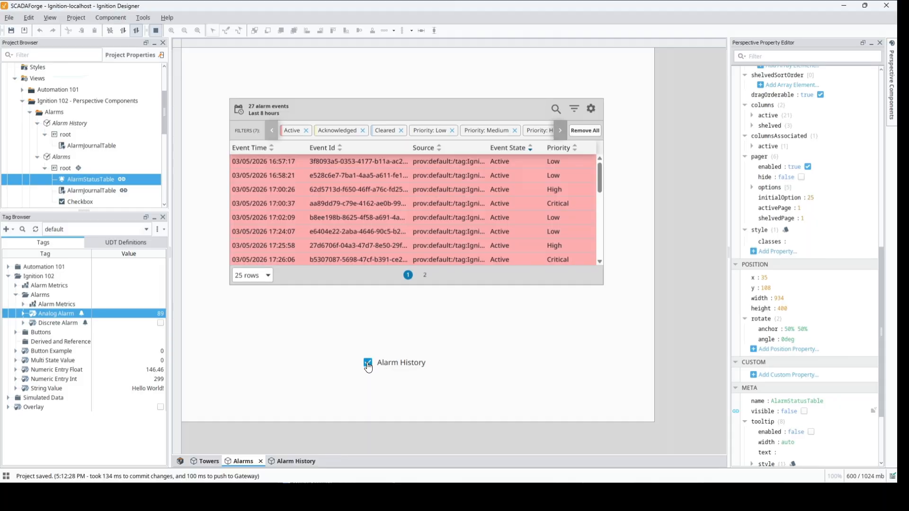
{"action": "left_click", "coordinate": [368, 365]}
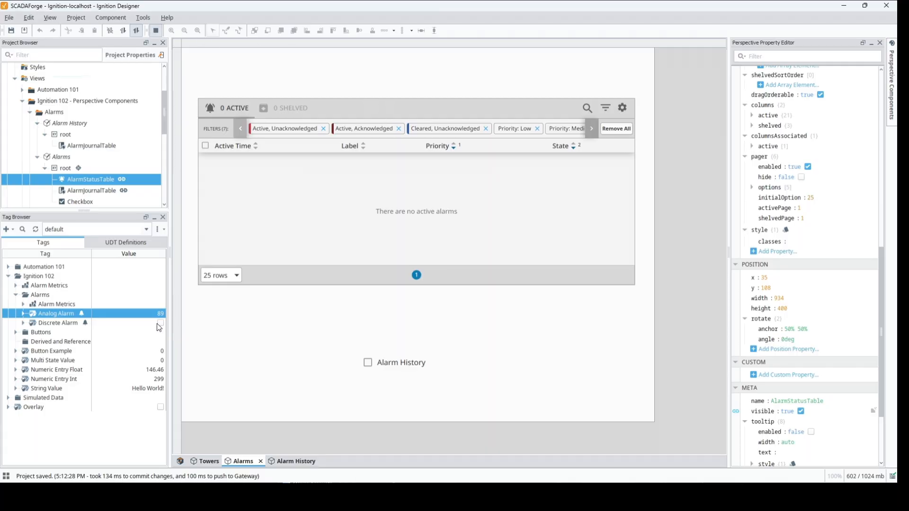
Set the Analog Alarm tag to 92 and shelve the triggered Analog High Alarm for 5 minutes.
{"action": "double_click", "coordinate": [139, 313]}
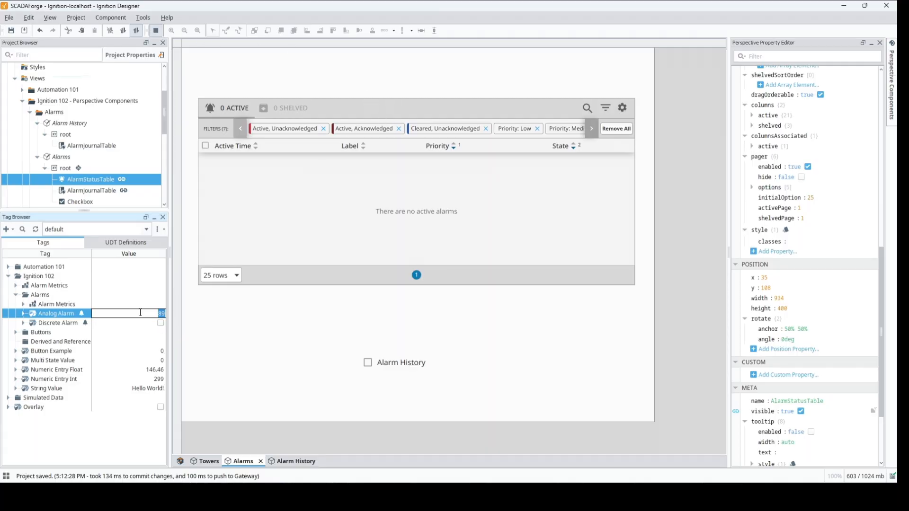
{"action": "type", "text": "92"}
{"action": "key", "text": "Return"}
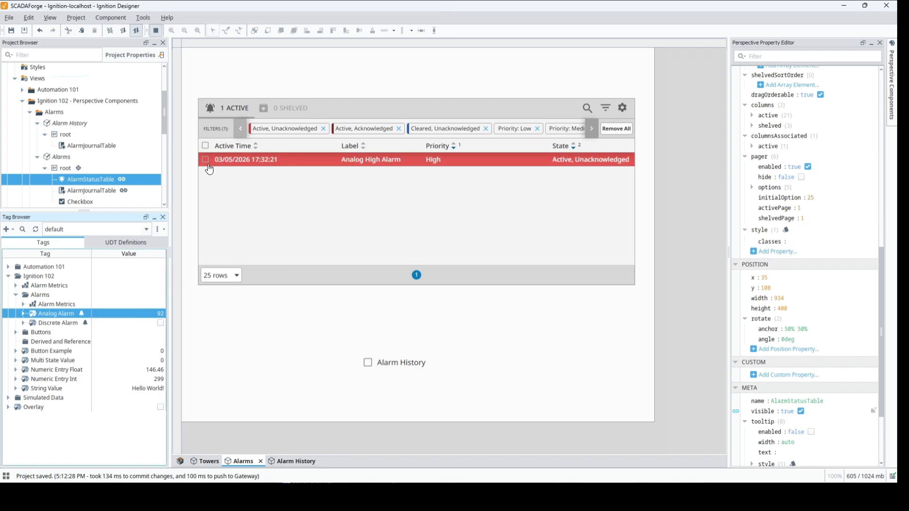
{"action": "left_click", "coordinate": [205, 160]}
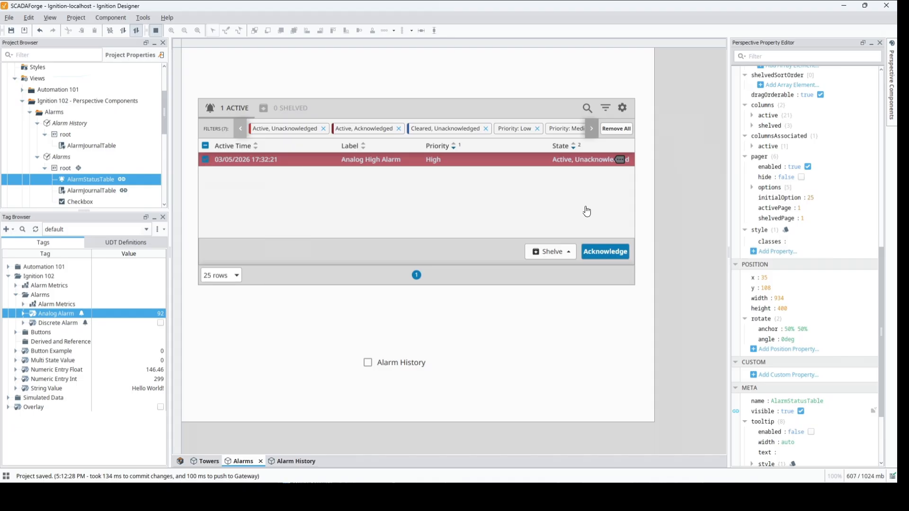
{"action": "left_click", "coordinate": [564, 253]}
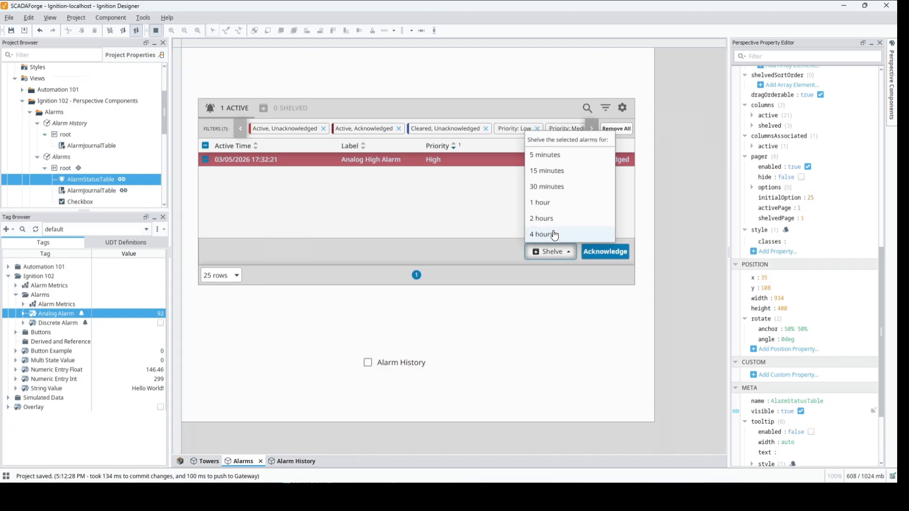
{"action": "left_click", "coordinate": [551, 155]}
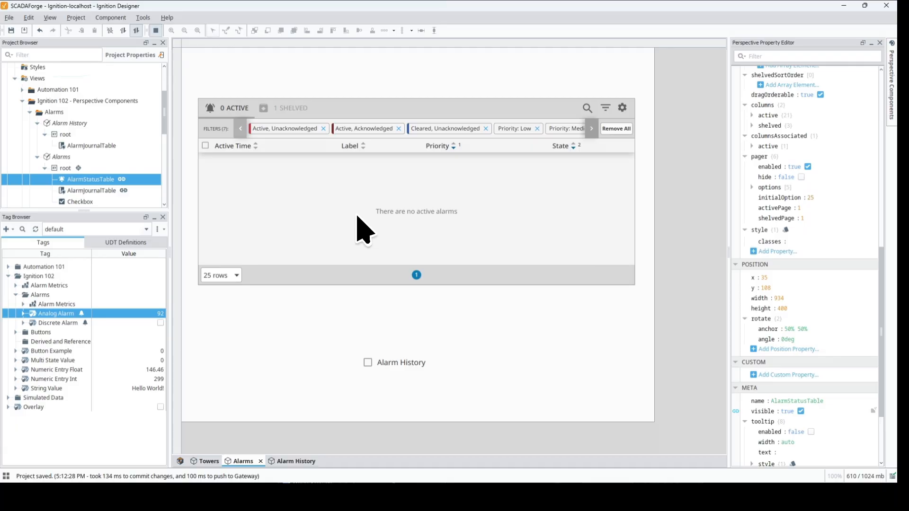
Unshelve the Analog High Alarm from the shelved alarms list and return to the active alarms list.
{"action": "left_click", "coordinate": [288, 110]}
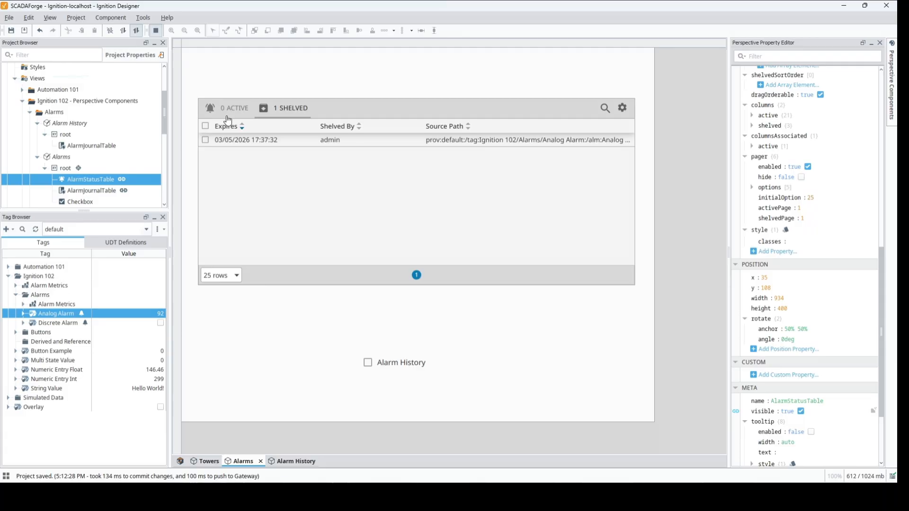
{"action": "left_click", "coordinate": [205, 141]}
{"action": "left_click", "coordinate": [567, 256]}
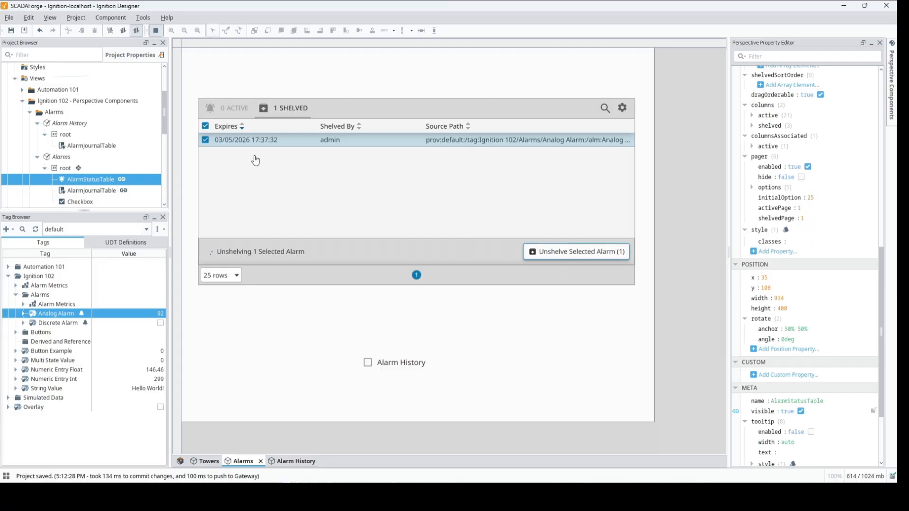
{"action": "left_click", "coordinate": [237, 110]}
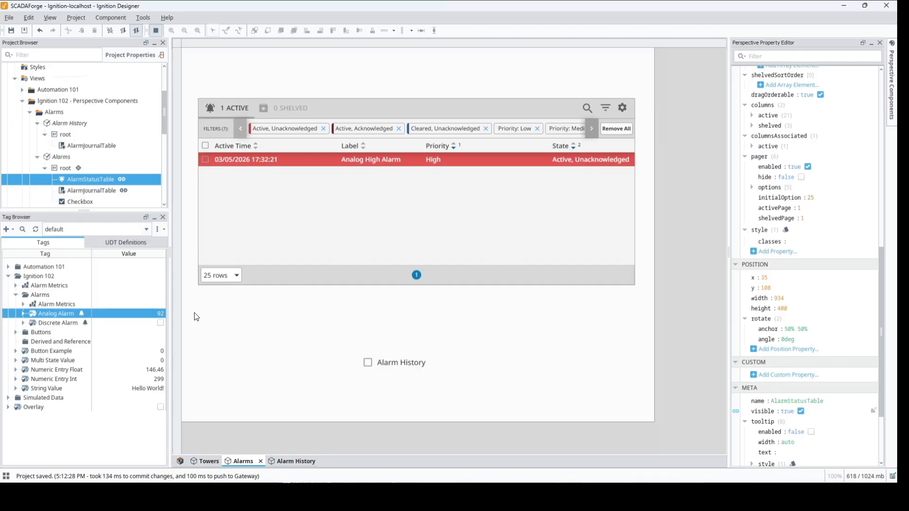
Set the Analog Alarm tag to 85 and acknowledge the cleared Analog High Alarm in the status table.
{"action": "double_click", "coordinate": [115, 312]}
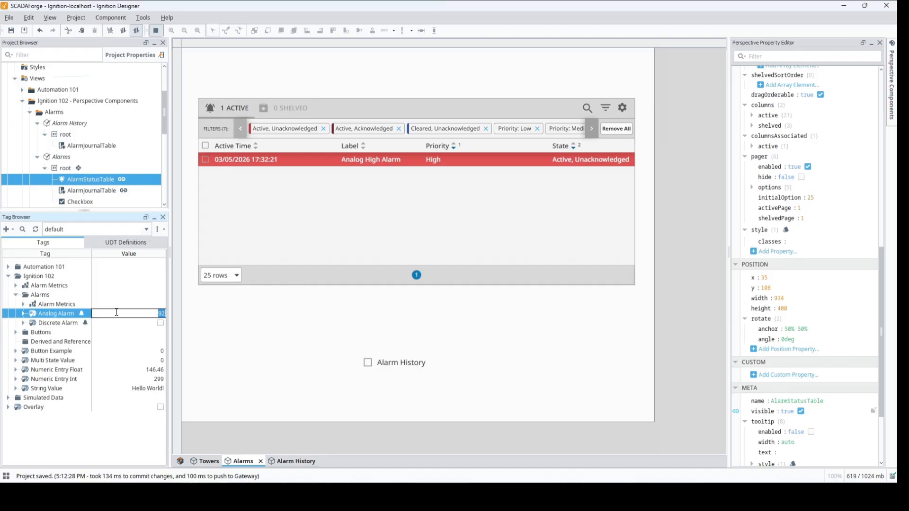
{"action": "type", "text": "85"}
{"action": "key", "text": "Return"}
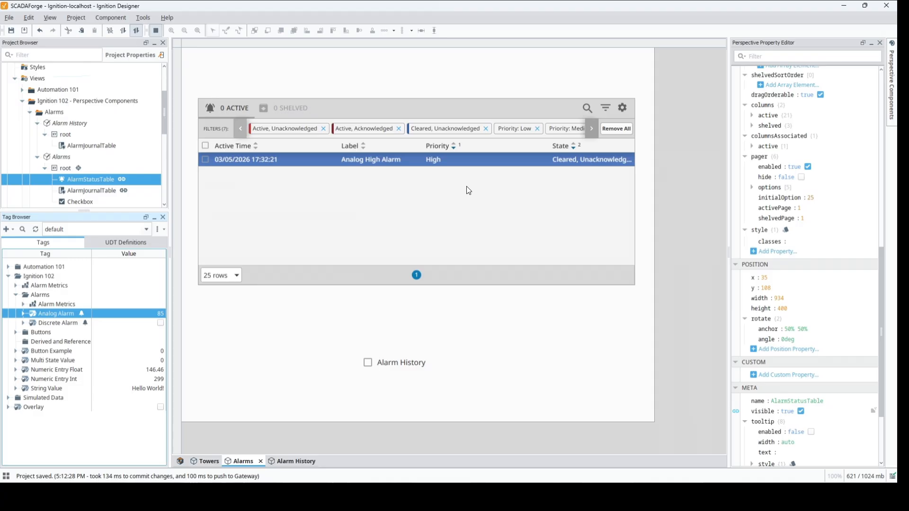
{"action": "left_click", "coordinate": [206, 161]}
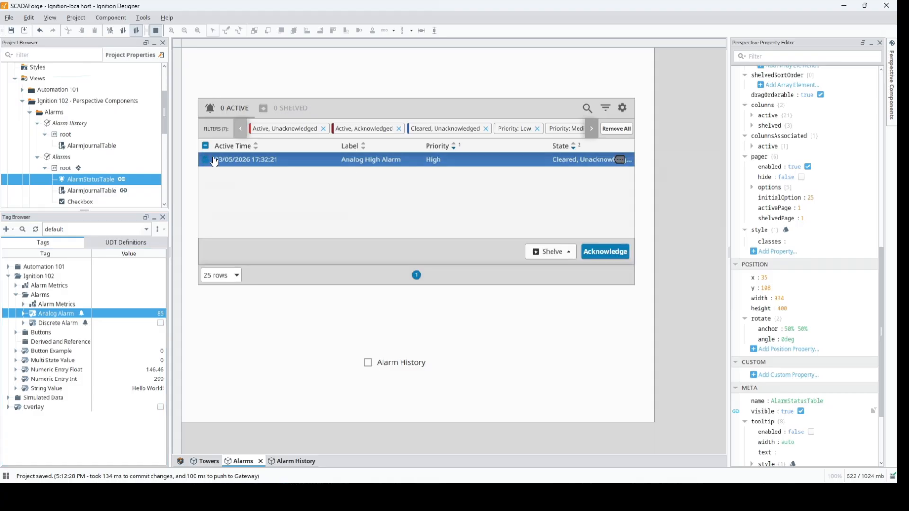
{"action": "left_click", "coordinate": [601, 254]}
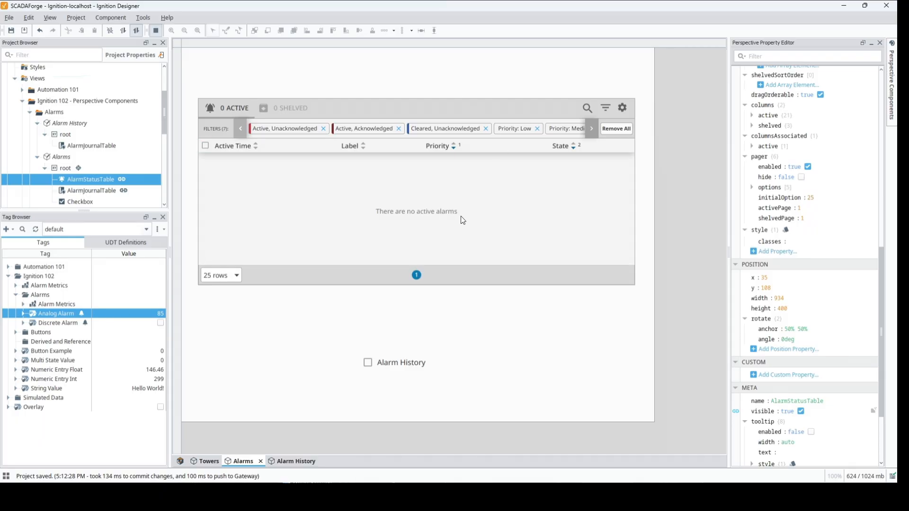